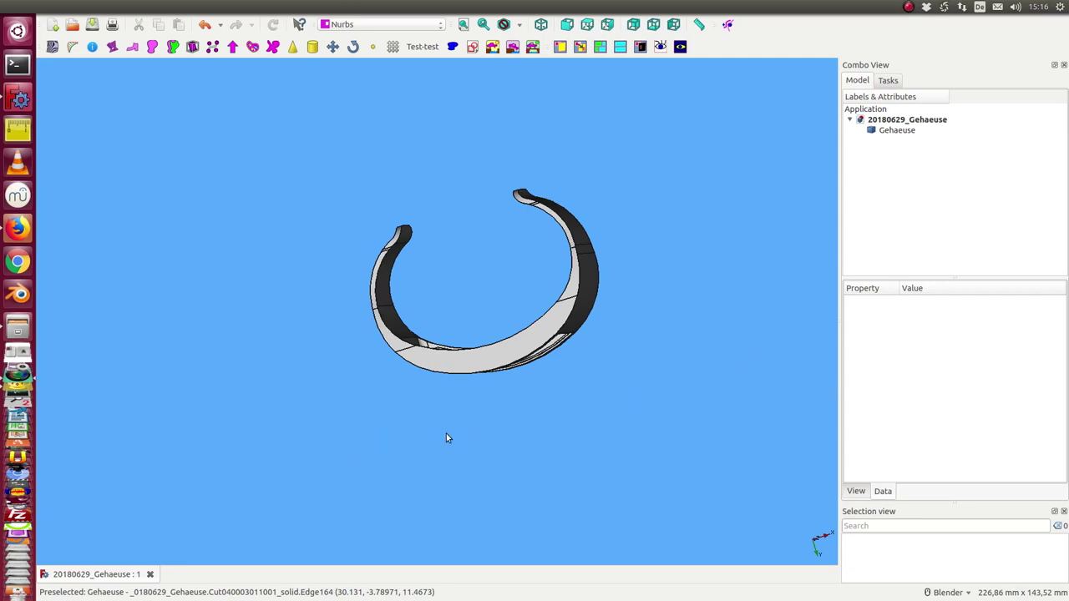
Step: Orbit the bracelet housing through several angles, including the front and top views
middle_click_drag(446, 438, 488, 446)
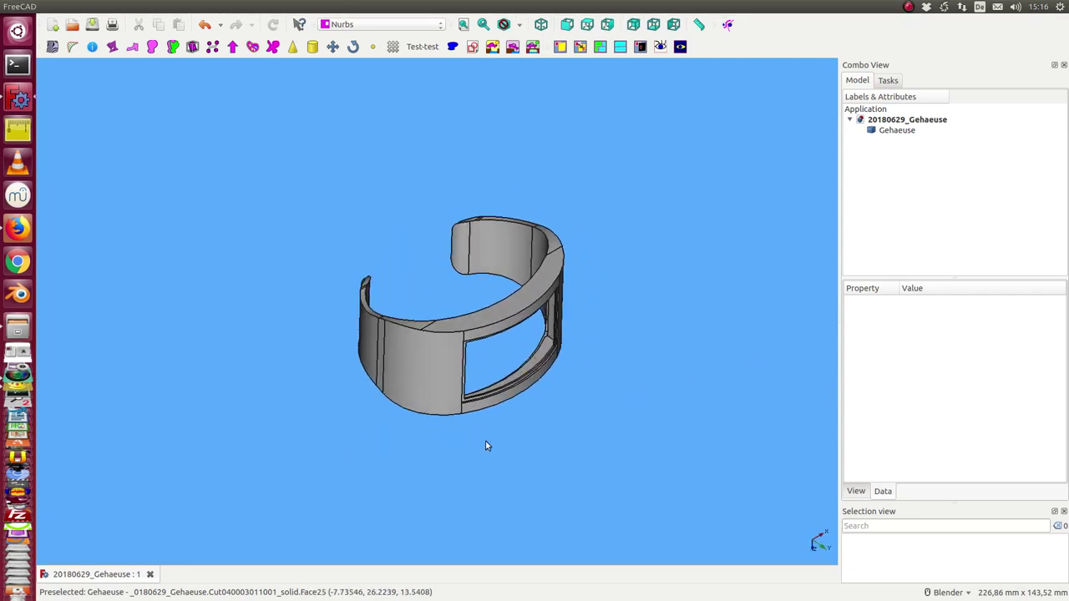
scroll(486, 440, "up", 2)
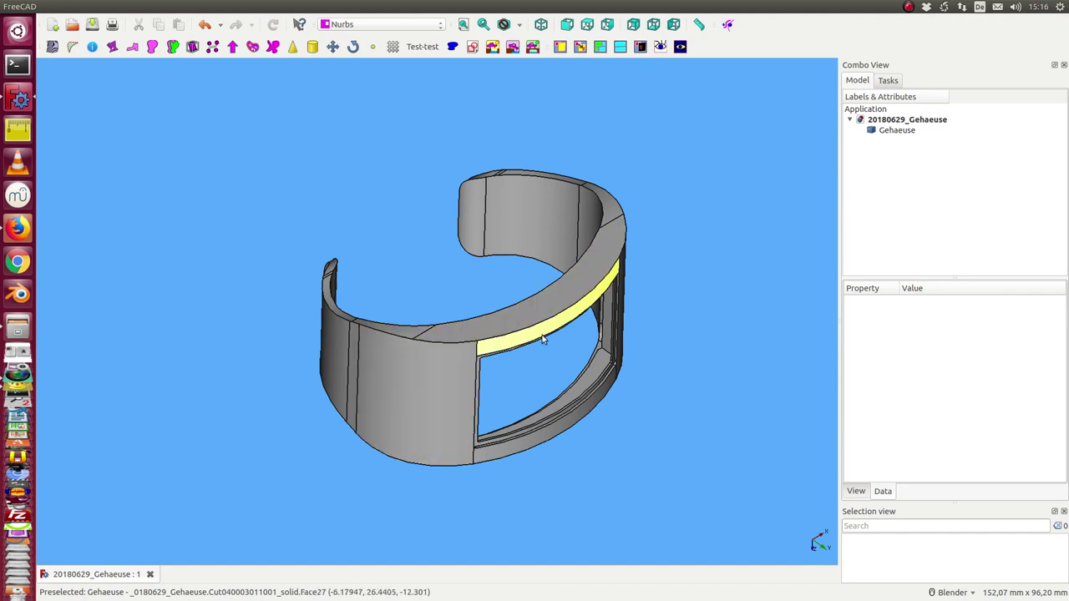
mouse_move(543, 338)
middle_mouse_down()
mouse_move(599, 294)
mouse_move(639, 338)
middle_mouse_up()
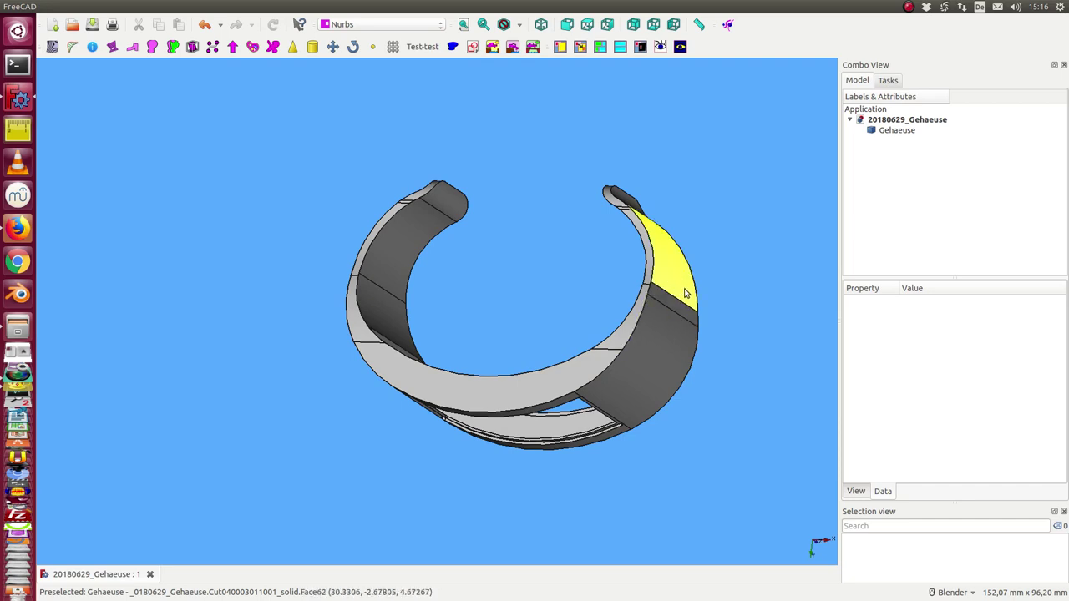
middle_click_drag(684, 293, 654, 314)
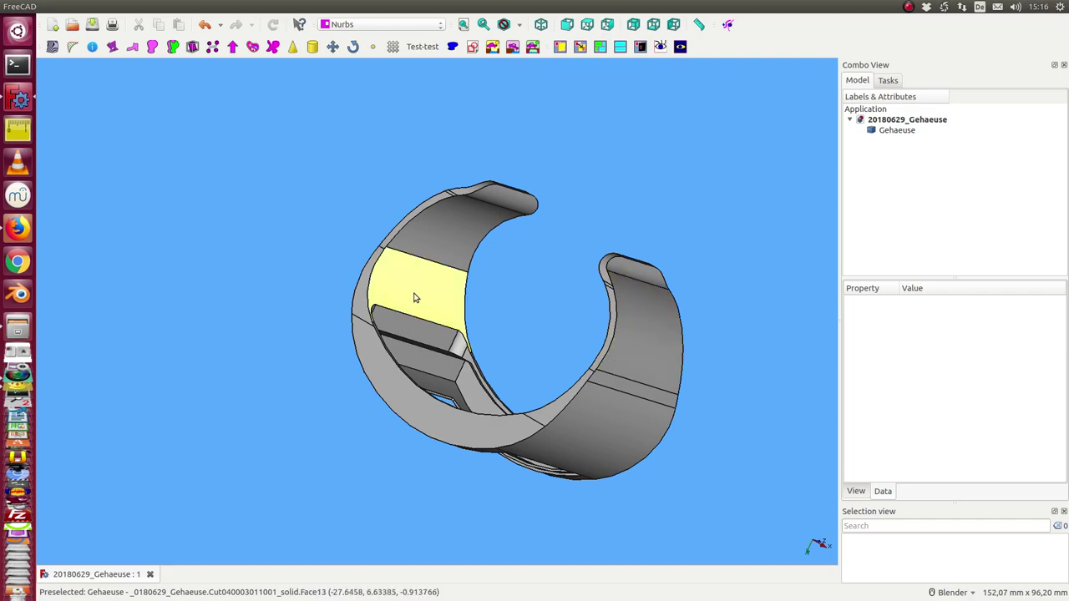
mouse_move(415, 297)
middle_mouse_down()
mouse_move(529, 246)
mouse_move(477, 426)
mouse_move(455, 258)
mouse_move(542, 246)
mouse_move(646, 395)
mouse_move(574, 489)
mouse_move(534, 462)
middle_mouse_up()
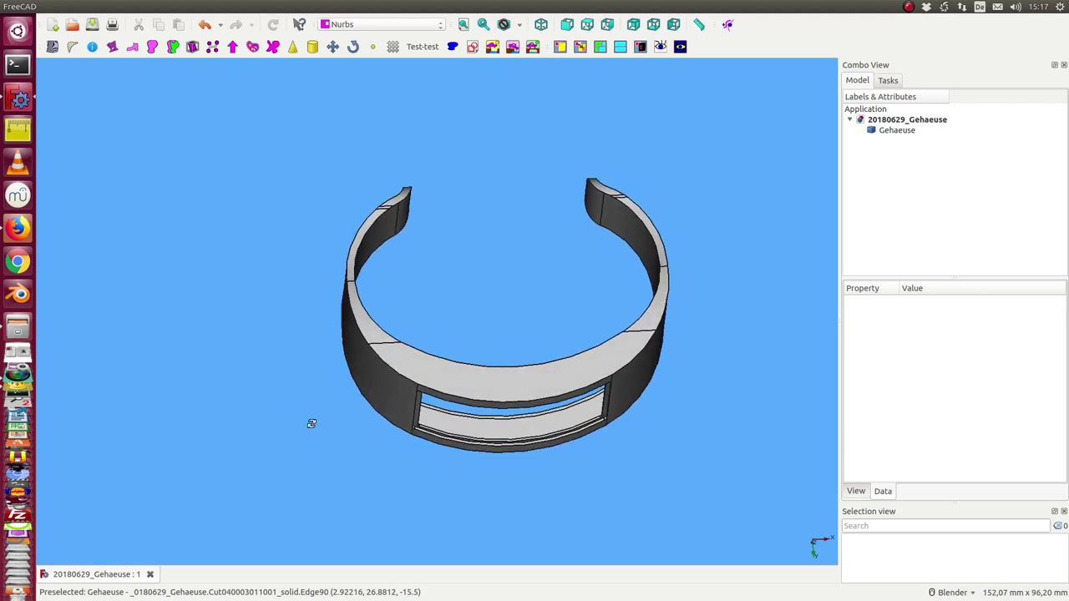
mouse_move(312, 423)
middle_mouse_down()
mouse_move(461, 310)
mouse_move(363, 361)
mouse_move(380, 392)
middle_mouse_up()
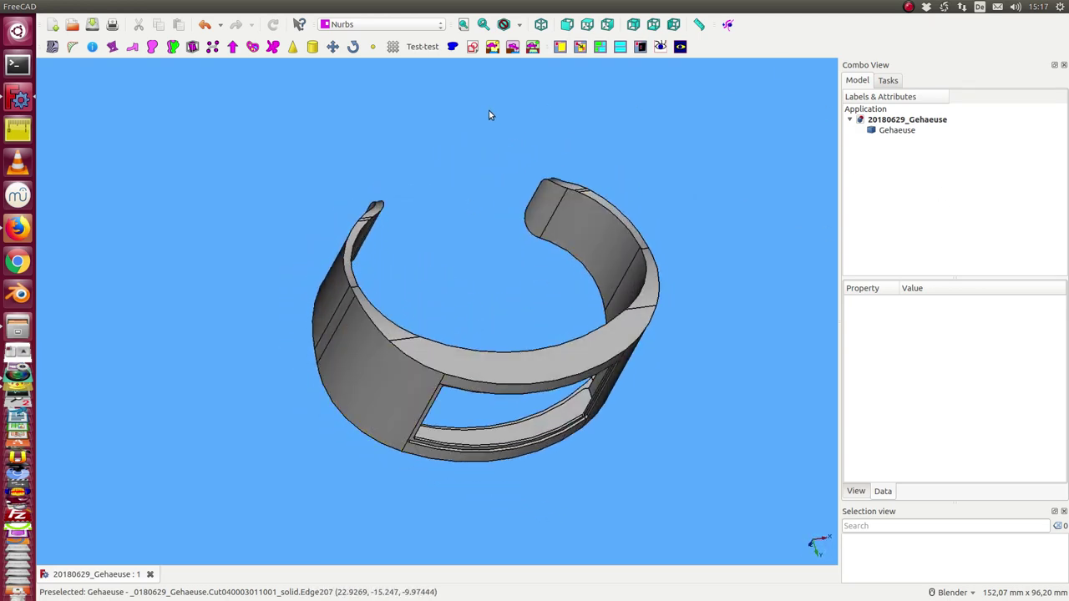
mouse_move(46, 7)
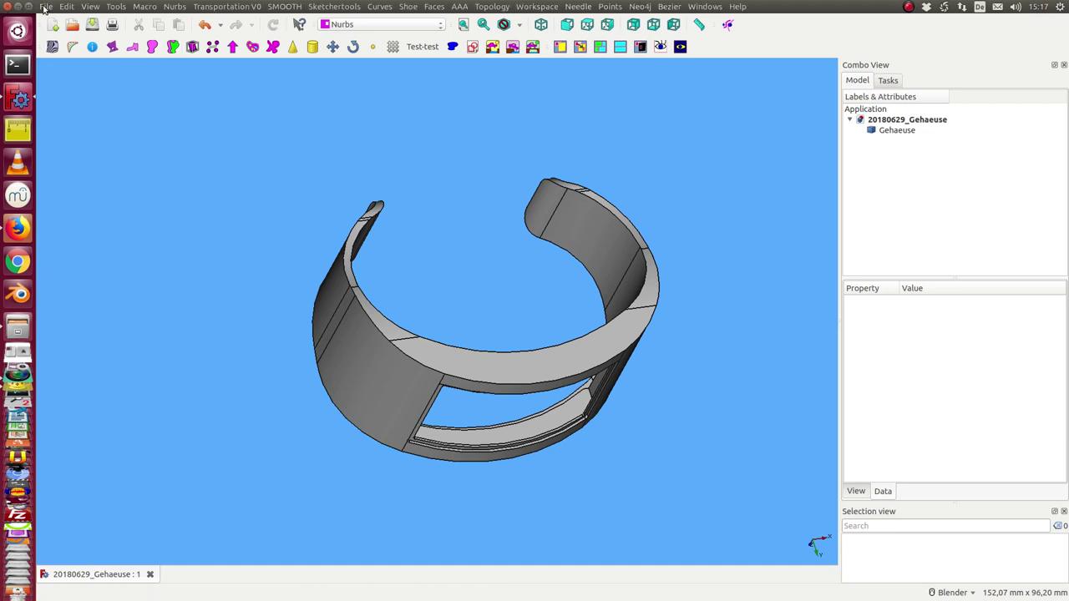
mouse_move(479, 231)
middle_mouse_down()
mouse_move(442, 289)
mouse_move(427, 284)
mouse_move(538, 169)
mouse_move(583, 165)
middle_mouse_up()
key("1")
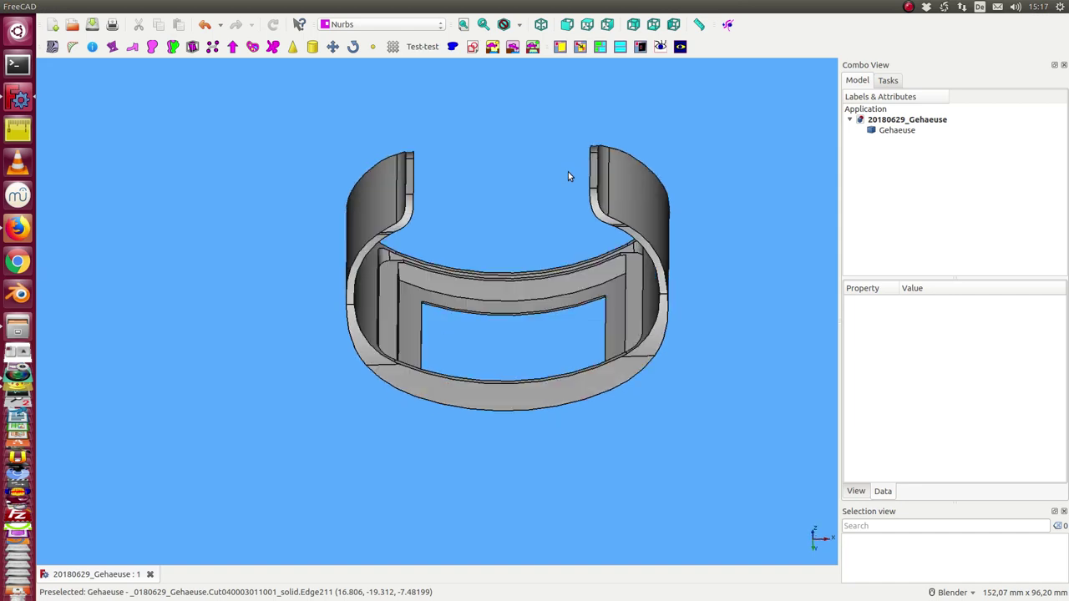
key("2")
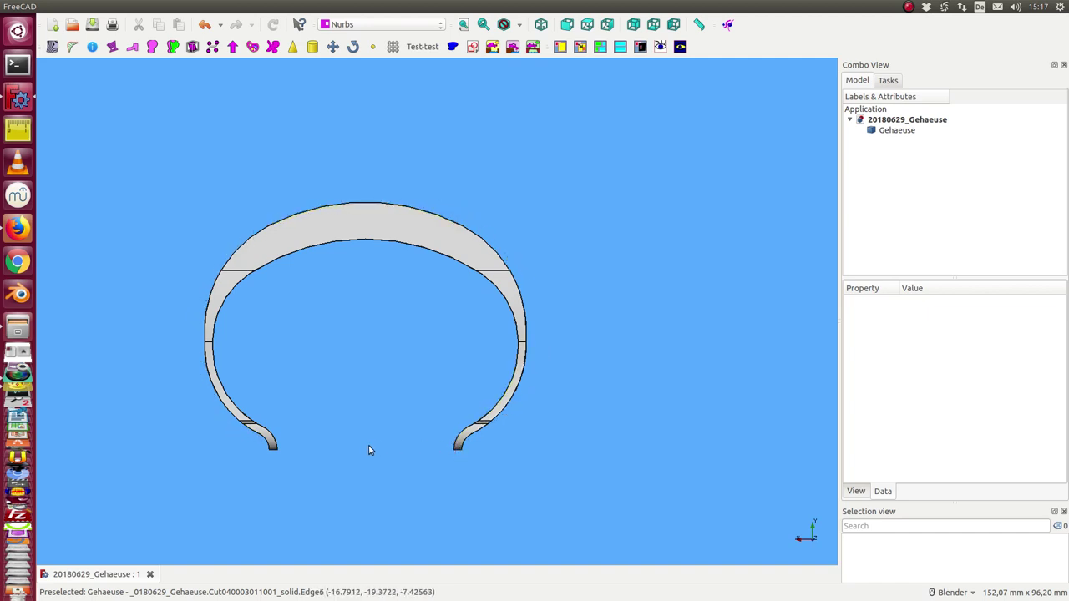
mouse_move(368, 445)
middle_mouse_down()
mouse_move(376, 314)
mouse_move(492, 187)
mouse_move(382, 201)
middle_mouse_up()
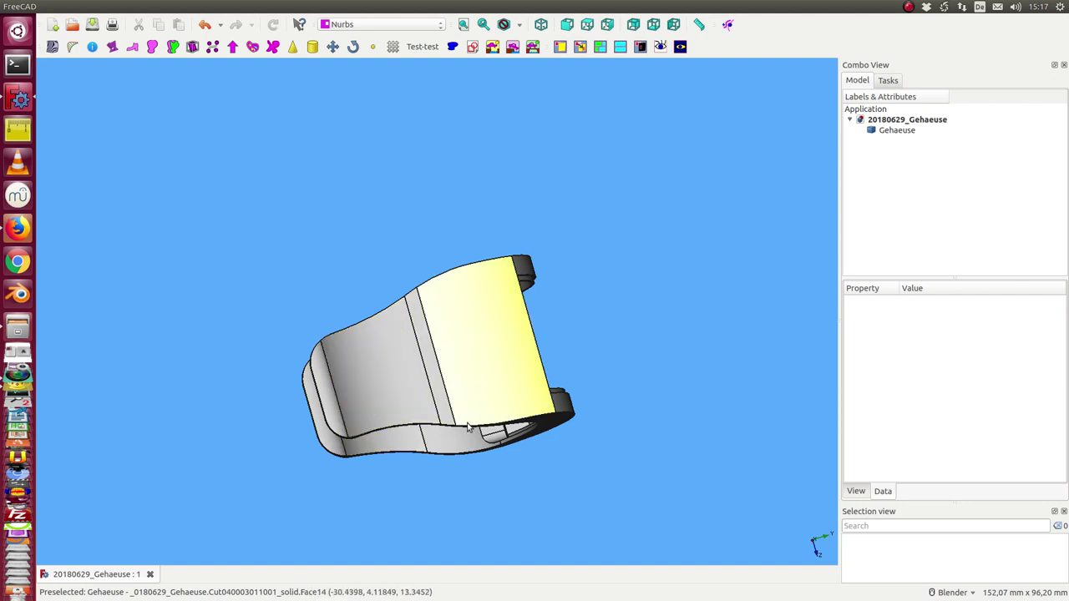
mouse_move(393, 193)
middle_mouse_down()
mouse_move(453, 353)
mouse_move(442, 324)
mouse_move(287, 317)
middle_mouse_up()
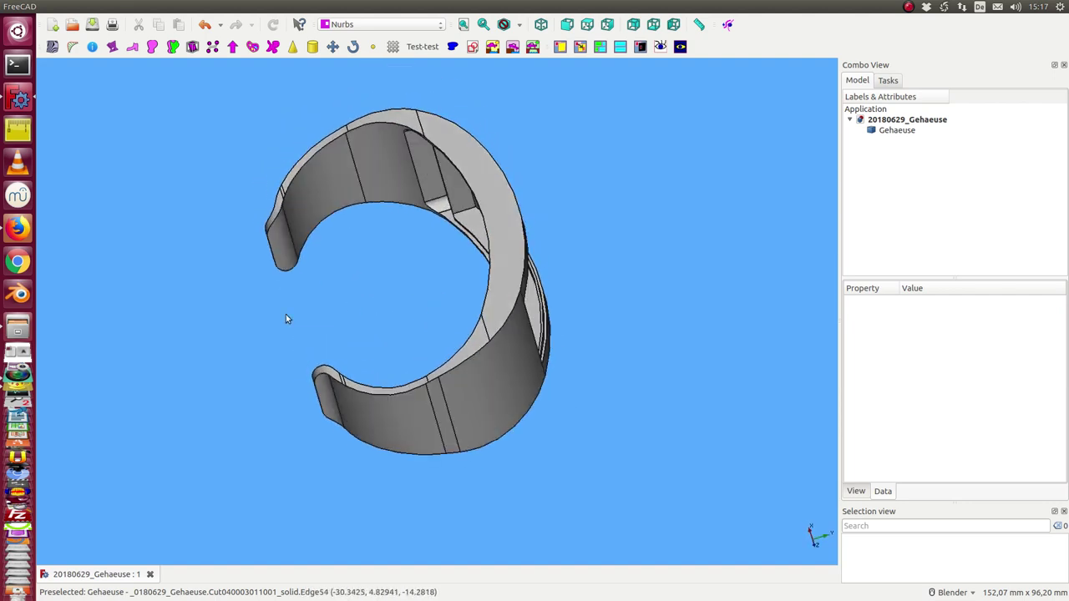
Step: Open gehaeuse_v0.fcstd from recent files, show its Sketch, and tile both windows
left_click(45, 7)
mouse_move(100, 233)
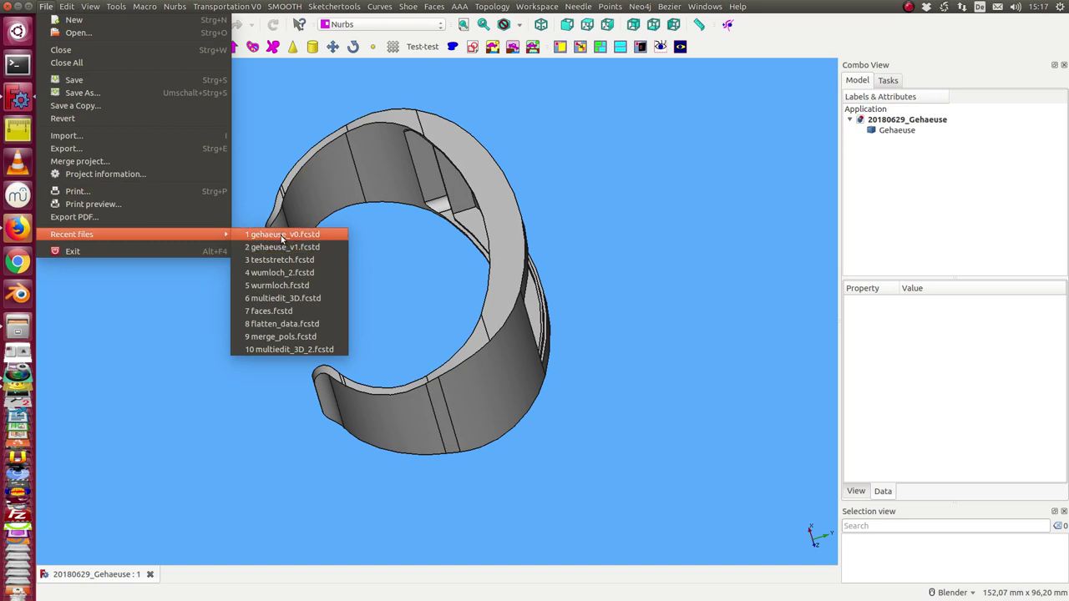
left_click(283, 237)
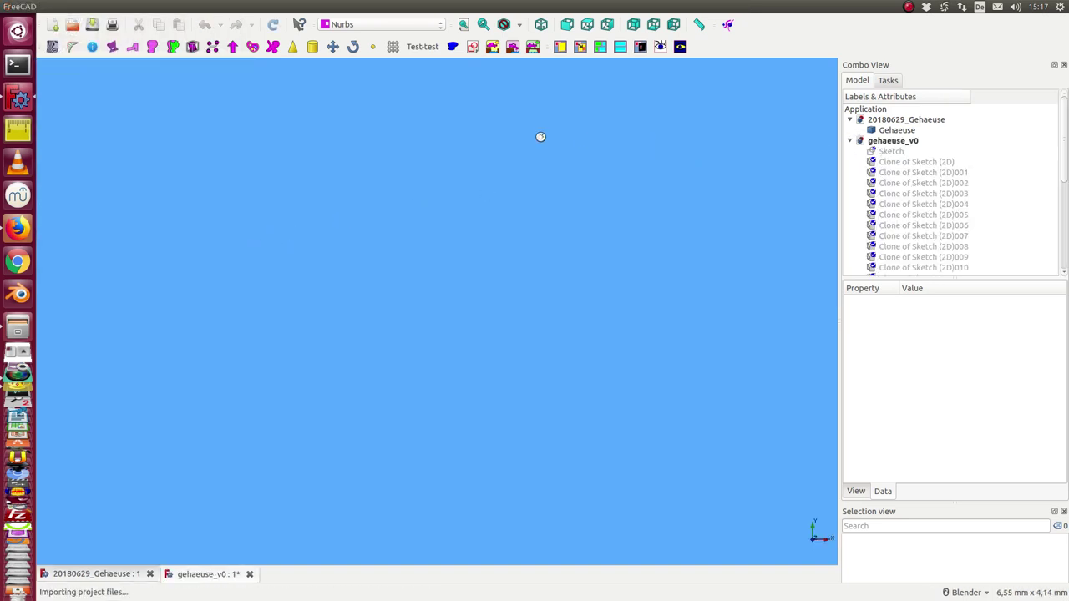
left_click(882, 152)
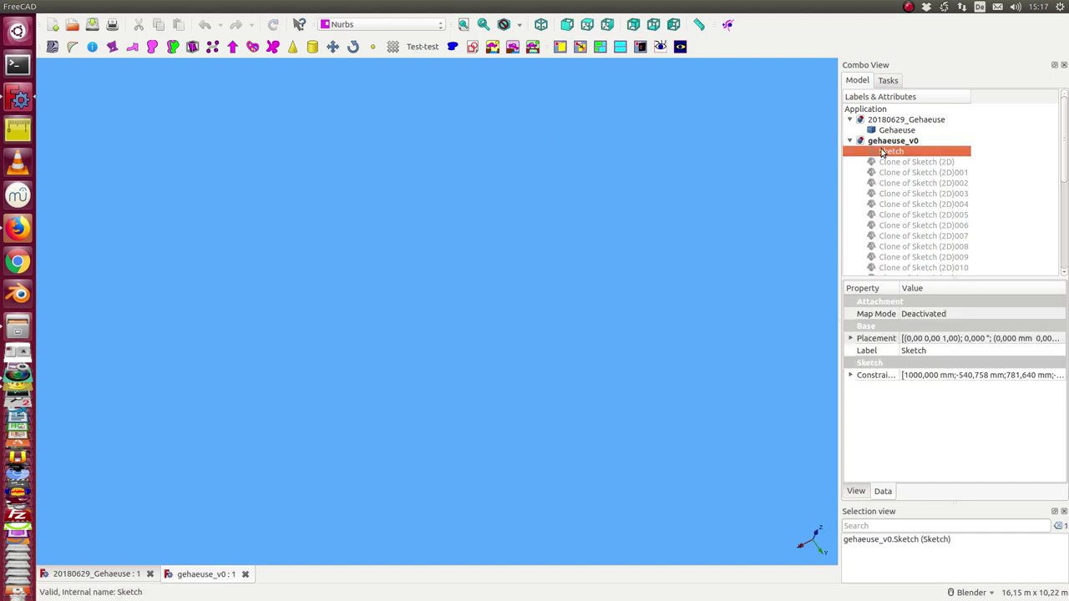
key("space")
left_click(705, 7)
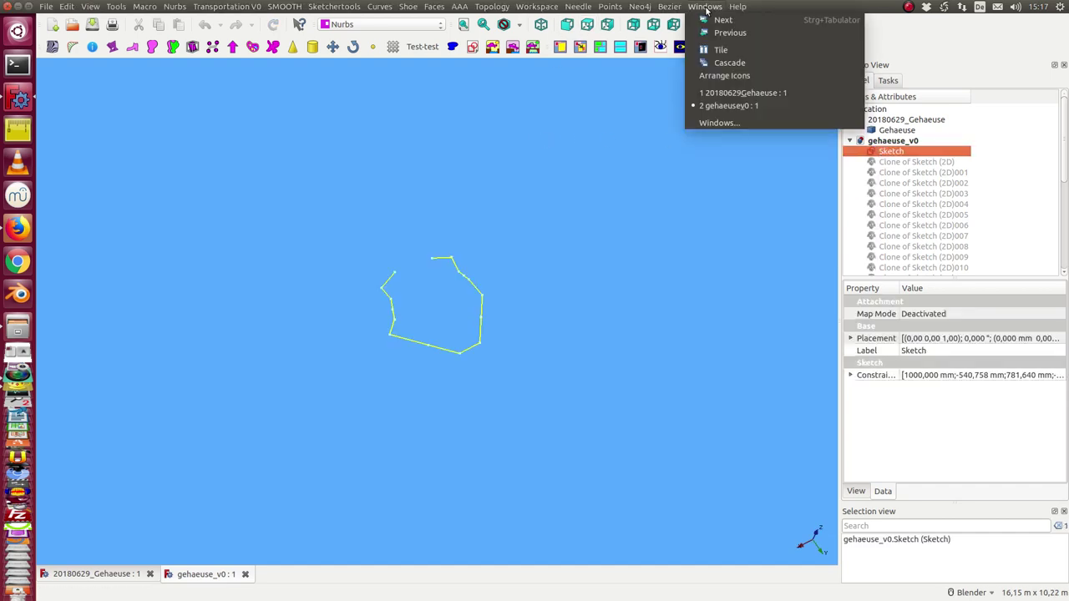
left_click(715, 52)
Step: Put both views in front view, zoom in on the sketch, and select Sketch
left_click(462, 237)
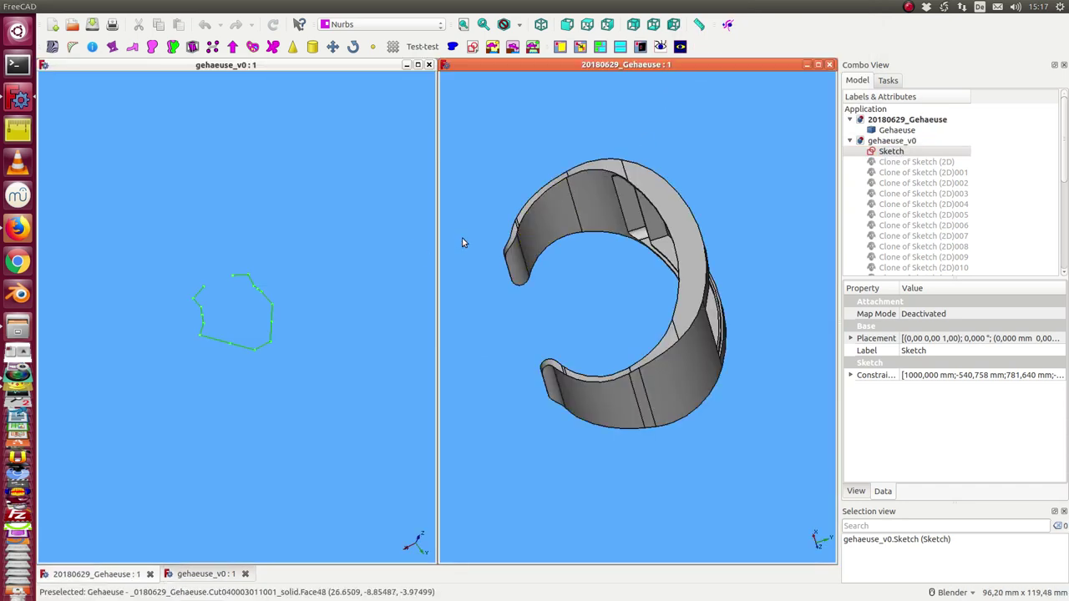
key("1")
left_click(290, 290)
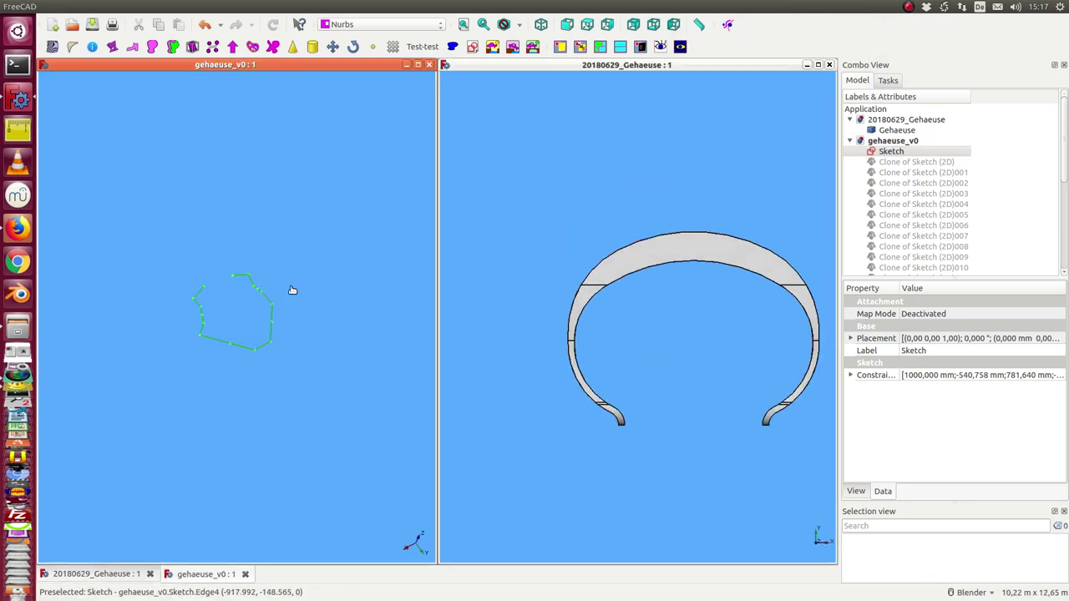
key("1")
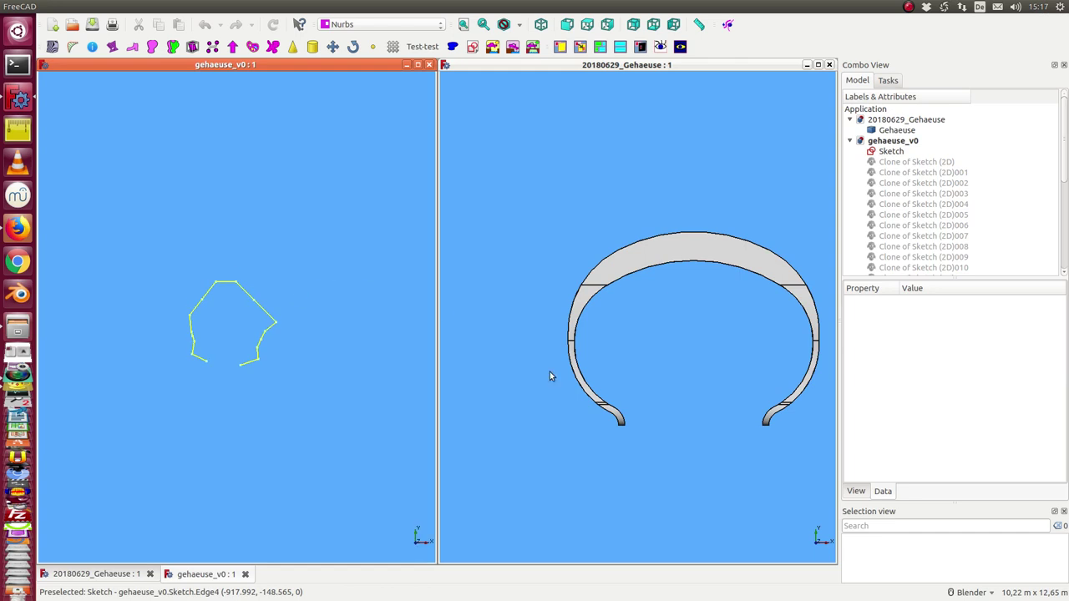
scroll(269, 390, "up", 2)
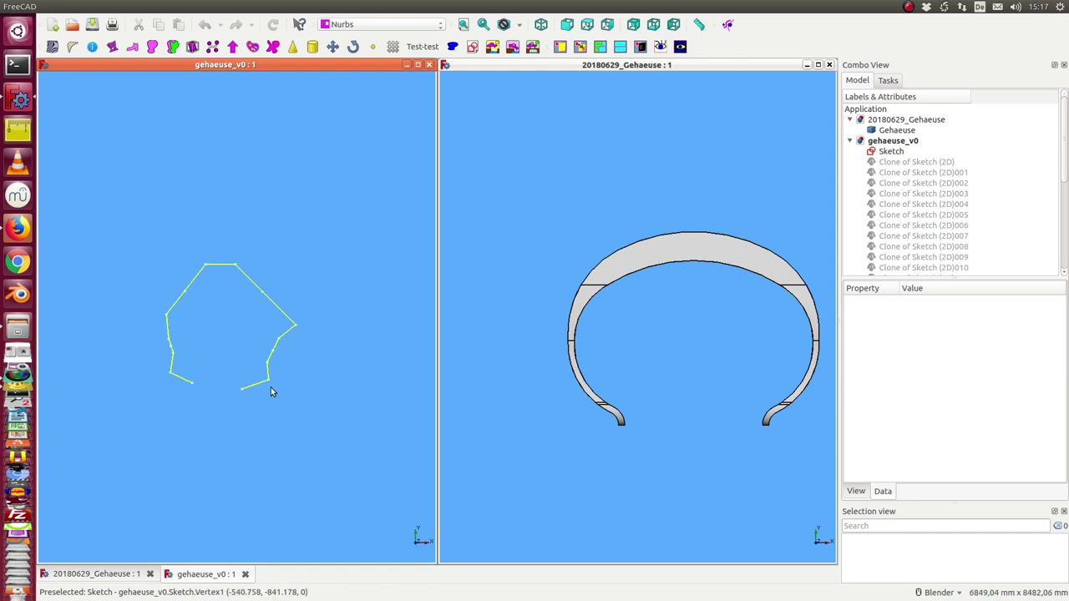
scroll(271, 389, "up", 2)
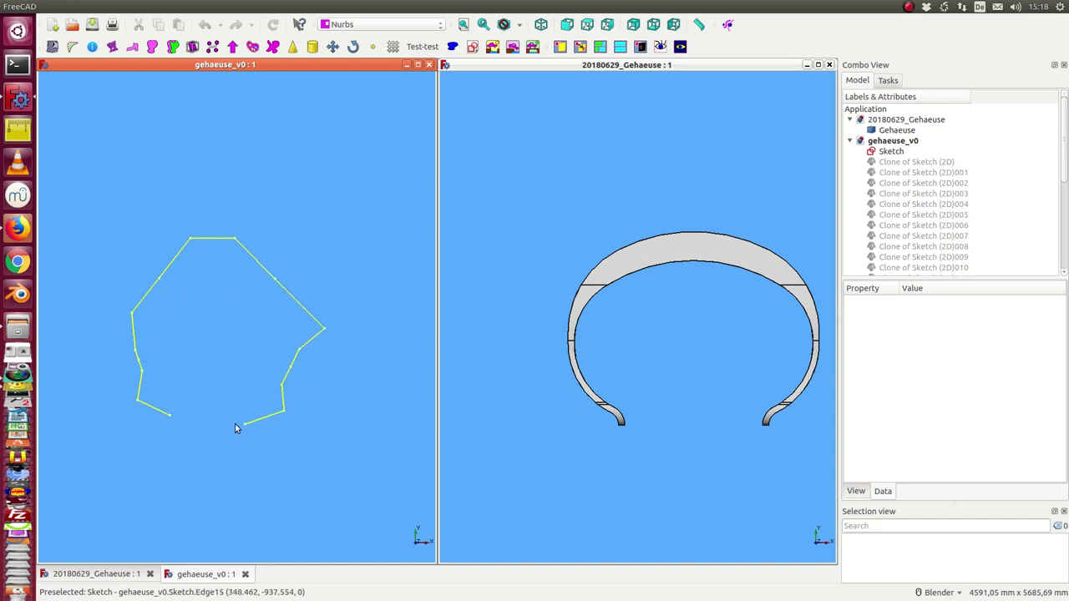
left_click(889, 154)
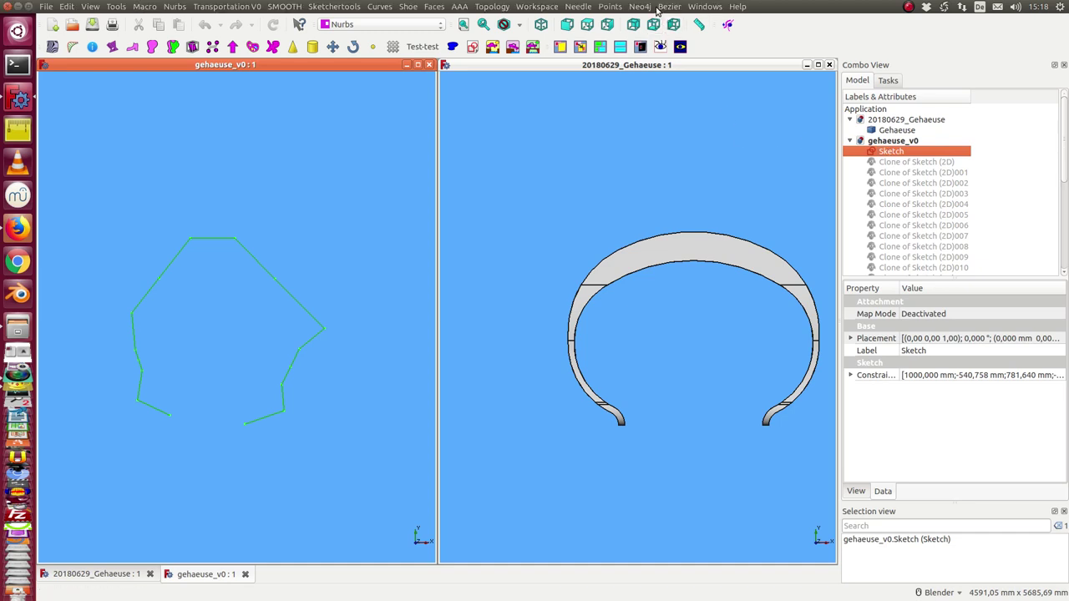
Step: Create the Bering curve BeringSketch013 from the Sketch, then reselect the Sketch
left_click(670, 7)
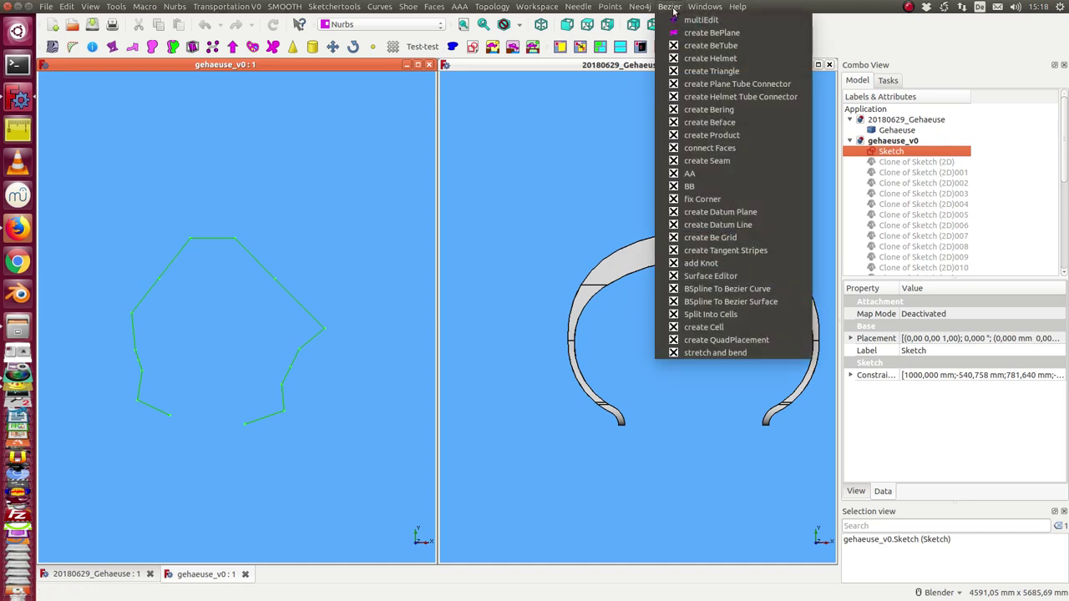
left_click(715, 111)
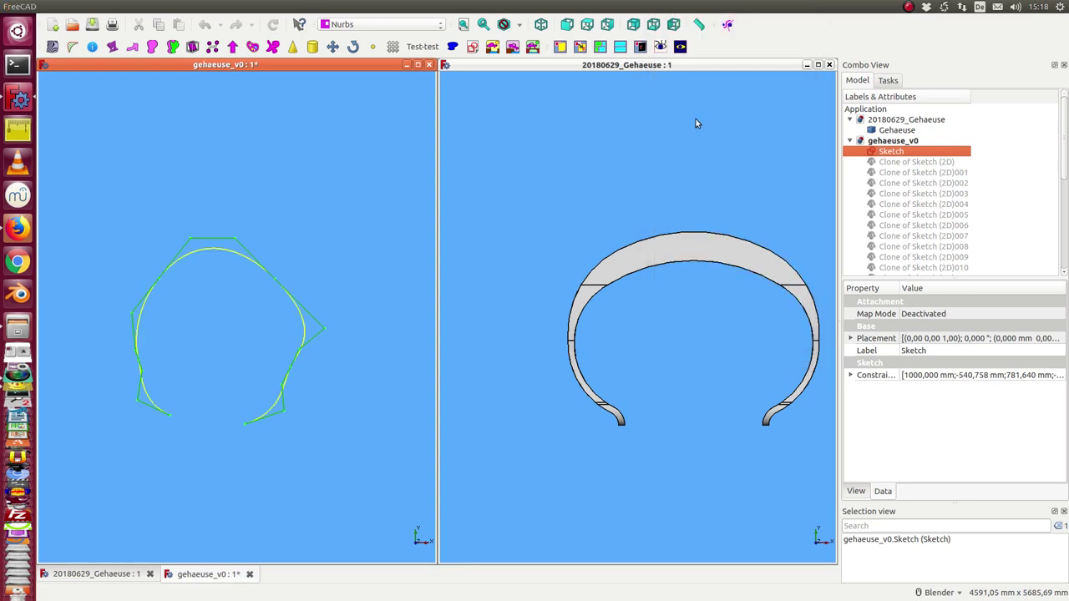
scroll(273, 366, "up", 2)
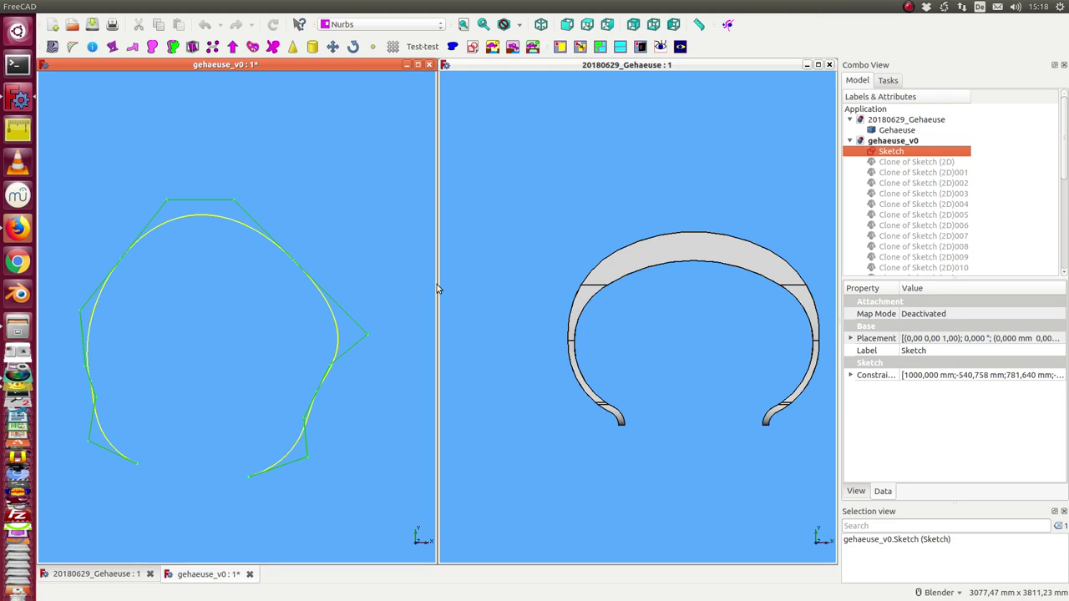
middle_click_drag(191, 380, 198, 360)
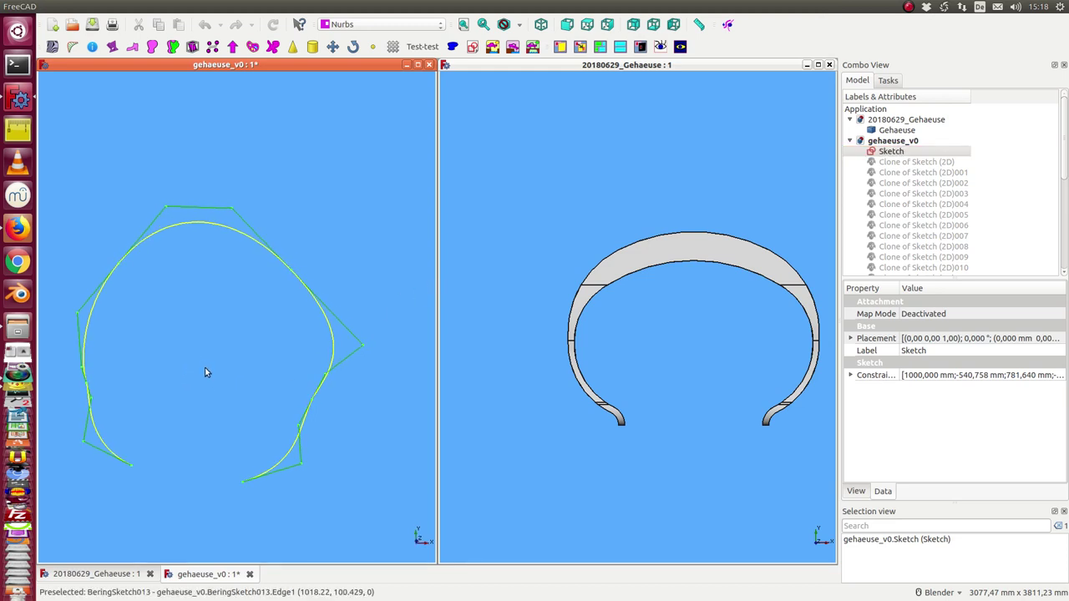
left_click(191, 388)
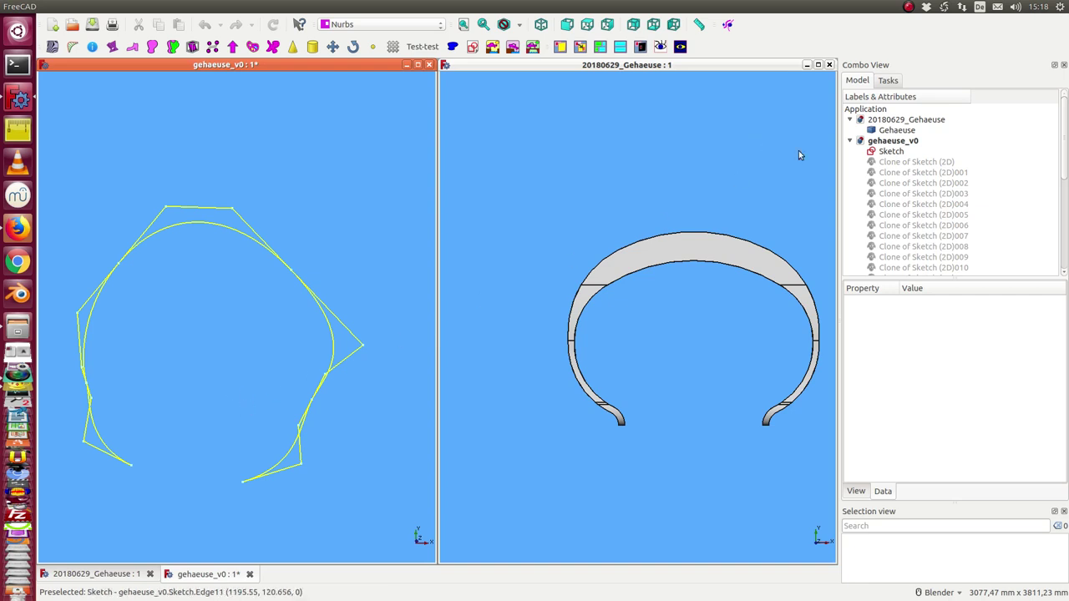
left_click(891, 154)
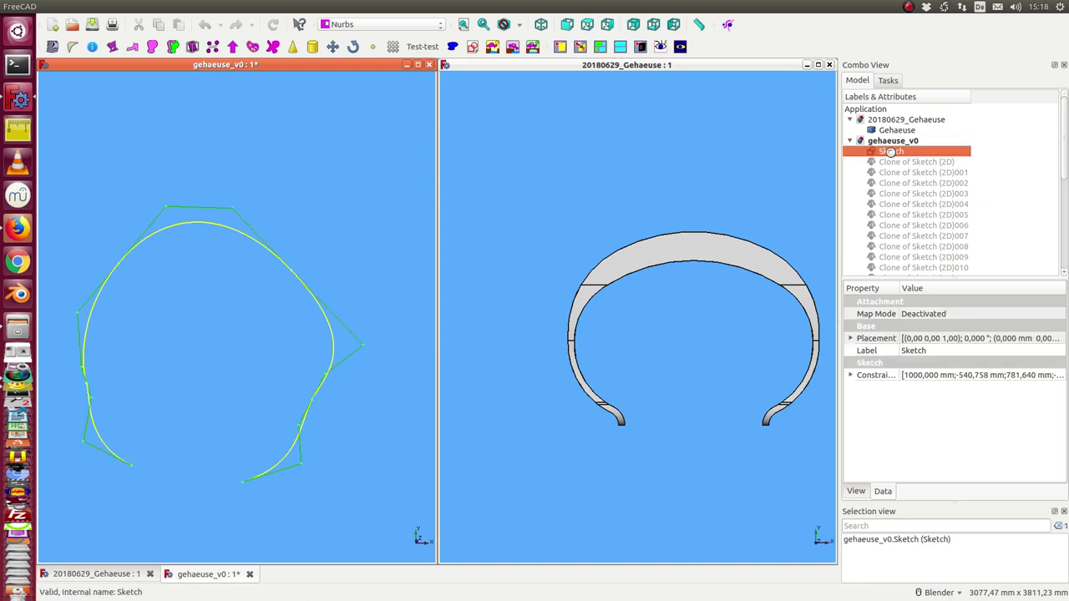
Step: Edit the Sketch, dragging three control-polygon points to reshape the curve, then close it
double_click(891, 153)
mouse_move(303, 376)
middle_mouse_down("shift")
mouse_move(292, 336)
mouse_move(300, 291)
middle_mouse_up("shift")
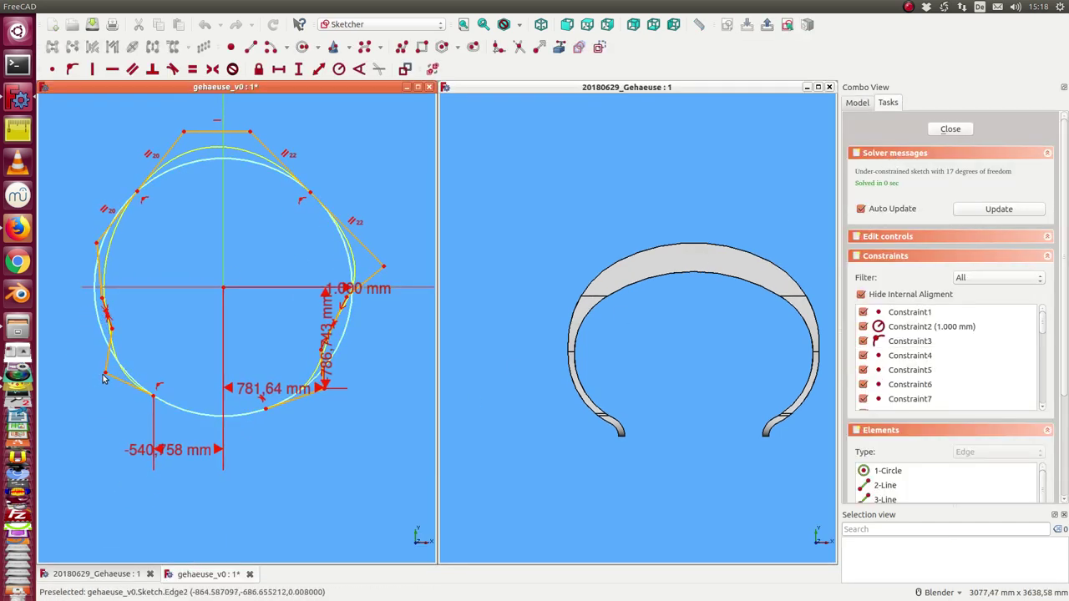
left_click_drag(104, 375, 74, 361)
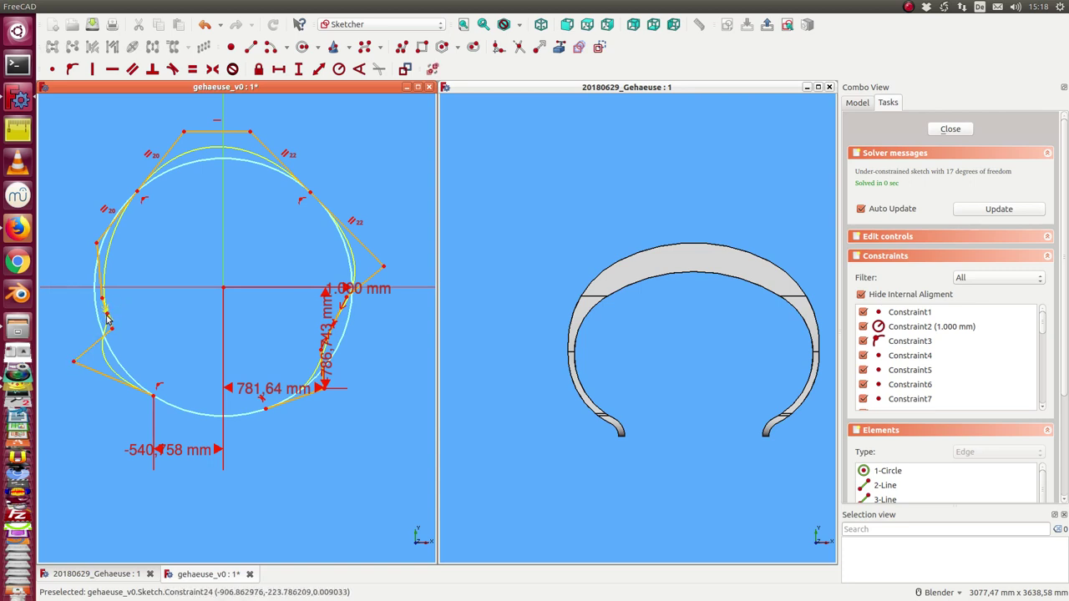
left_click_drag(107, 318, 122, 315)
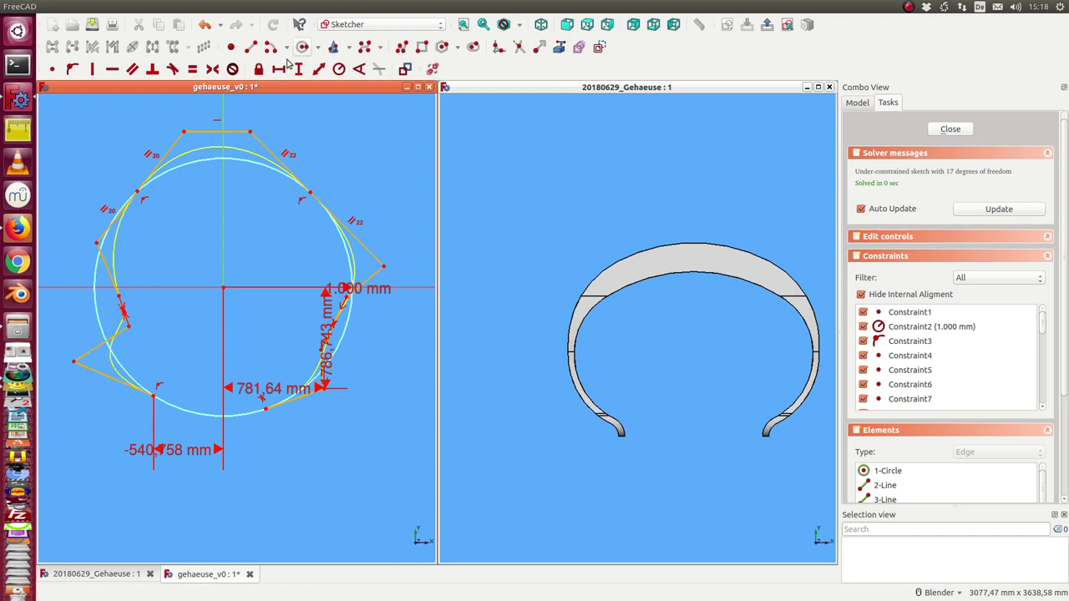
left_click_drag(251, 132, 273, 135)
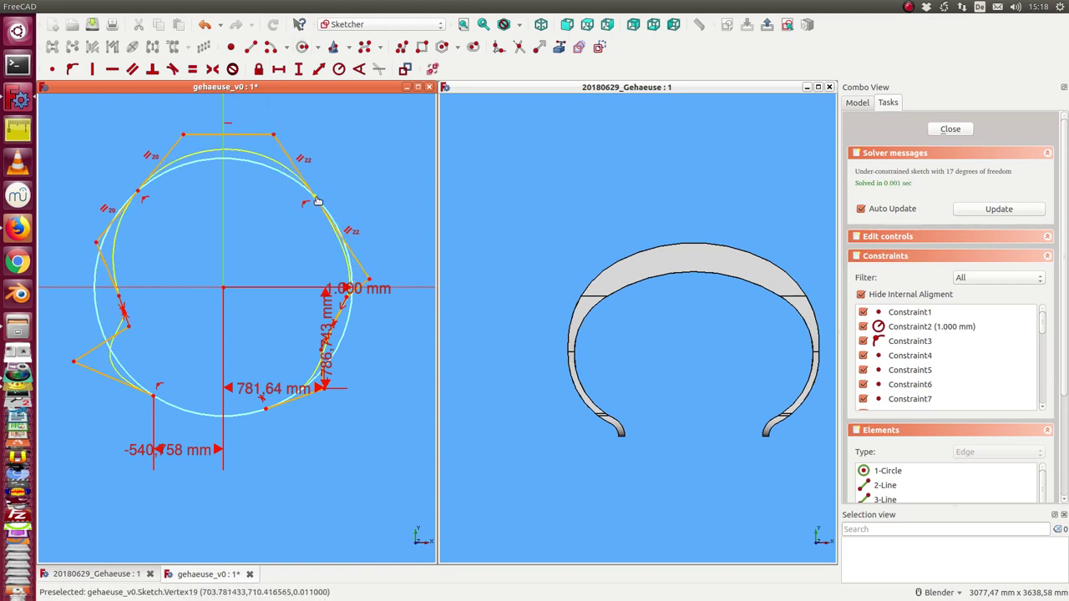
left_click(943, 128)
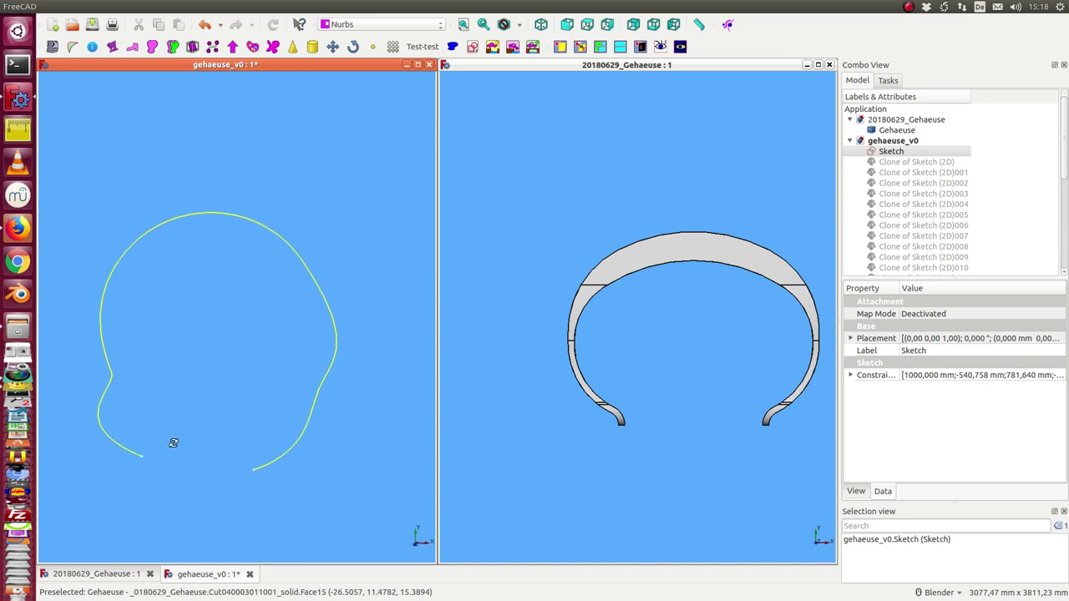
Step: Delete BeringSketch013, then select the Sketch and Clone of Sketch (2D)
middle_click_drag(665, 366, 618, 340, "shift")
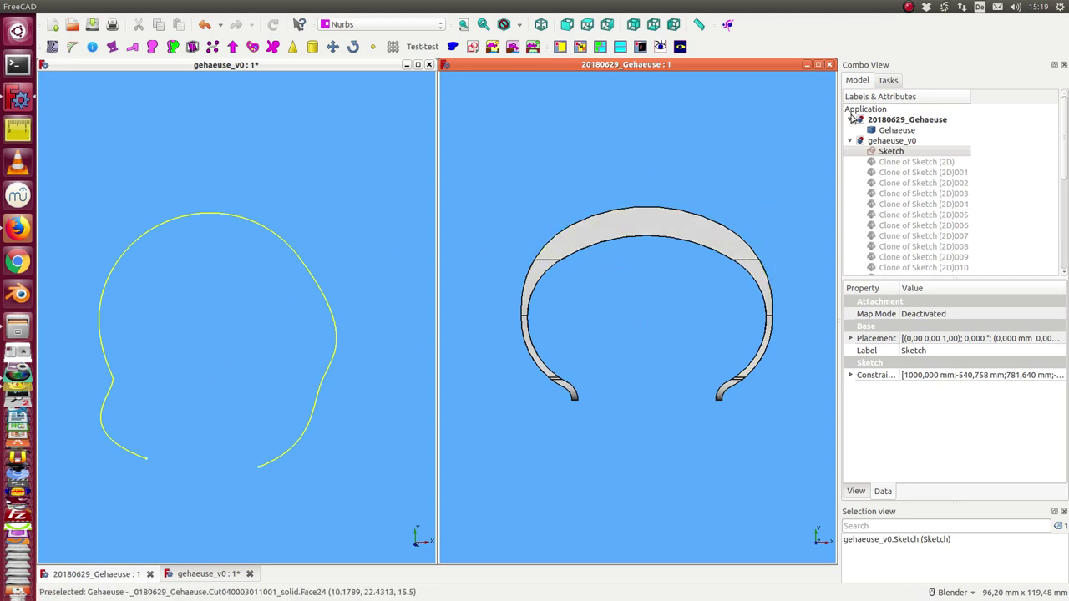
scroll(904, 226, "down", 6)
left_click(903, 271)
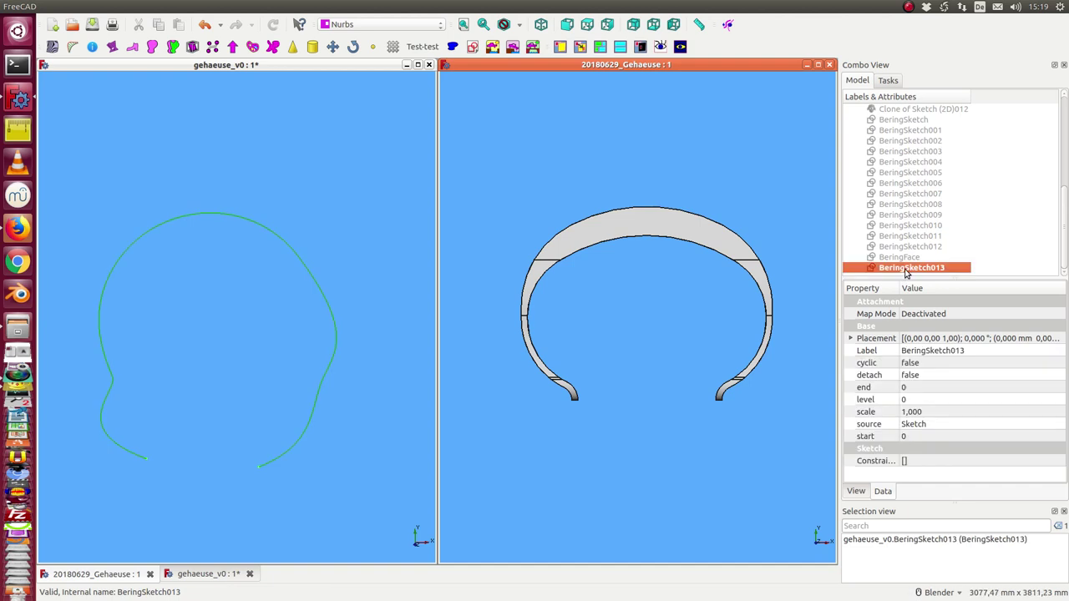
key("Delete")
scroll(898, 143, "up", 4)
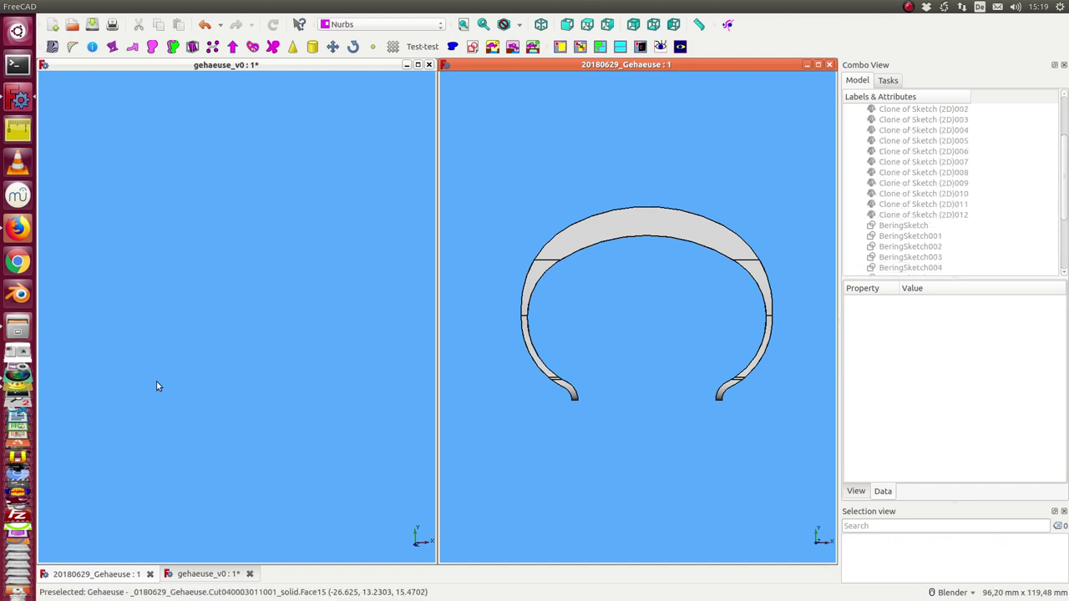
scroll(895, 140, "up", 2)
left_click(892, 151)
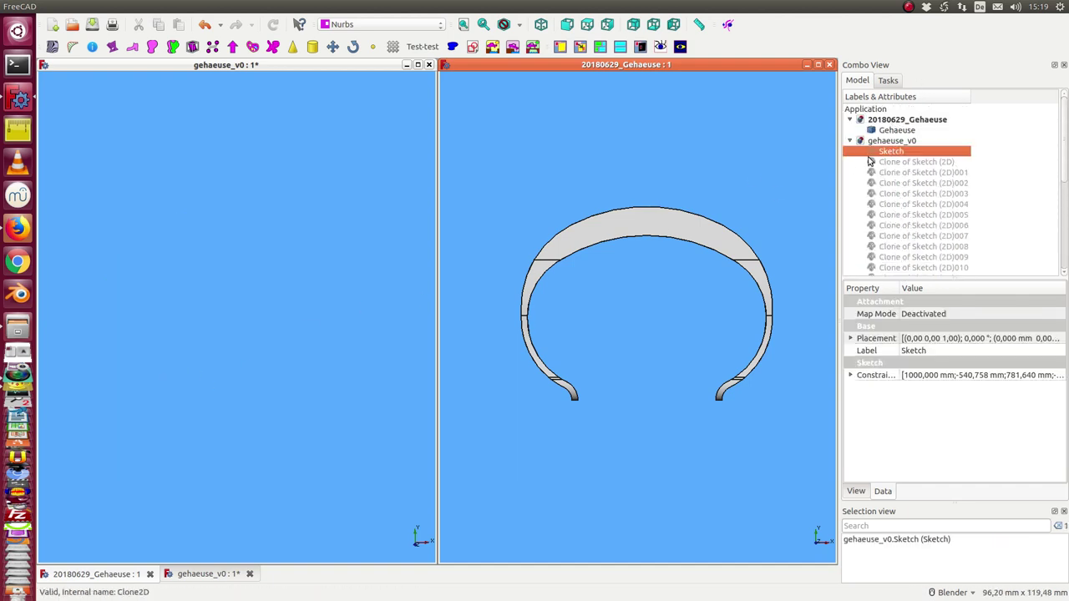
left_click(879, 162)
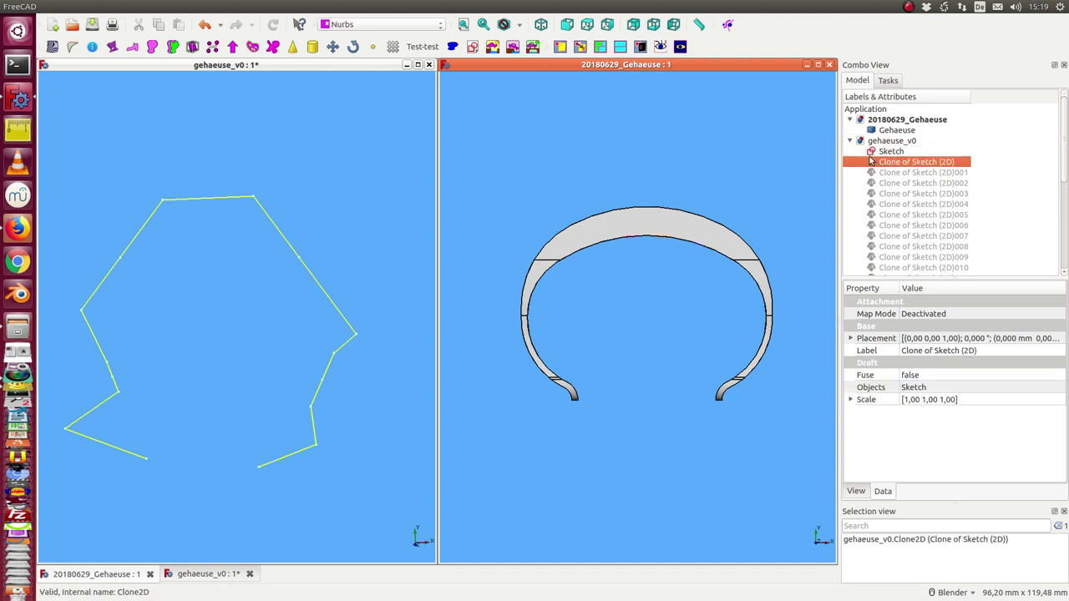
Step: Select the thirteen sketch clones and make them all visible
key("shift+Down")
key("shift+Down")
key("shift+Down")
key("shift+Down")
key("shift+Down")
key("shift+Down")
key("shift+Down")
key("shift+Down")
key("shift+Down")
key("shift+Down")
key("shift+Down")
key("shift+Down")
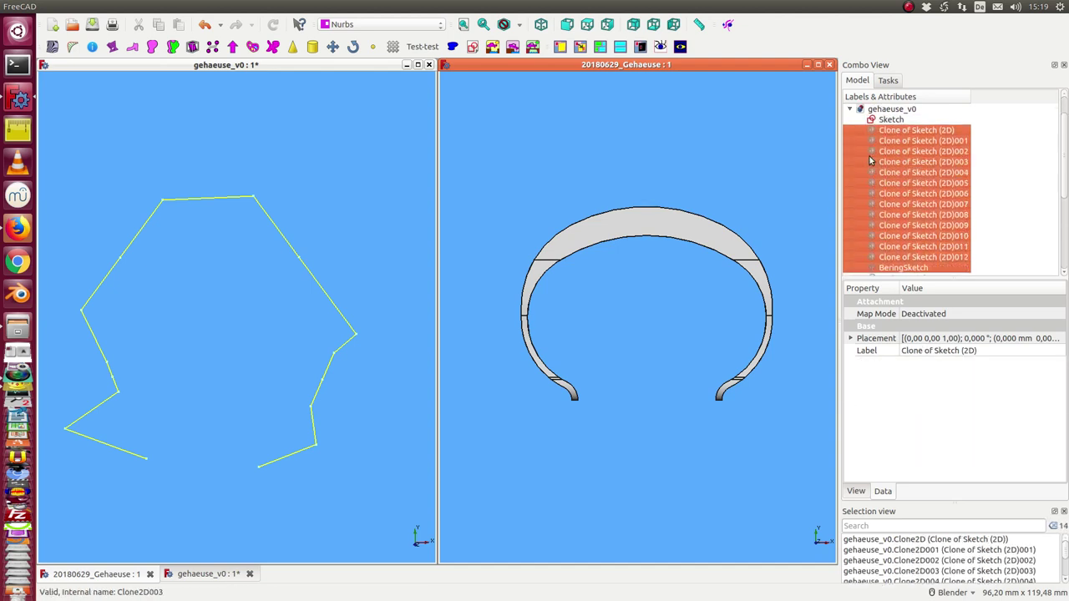
key("shift+Down")
key("shift+Up")
key("shift+Up")
key("space")
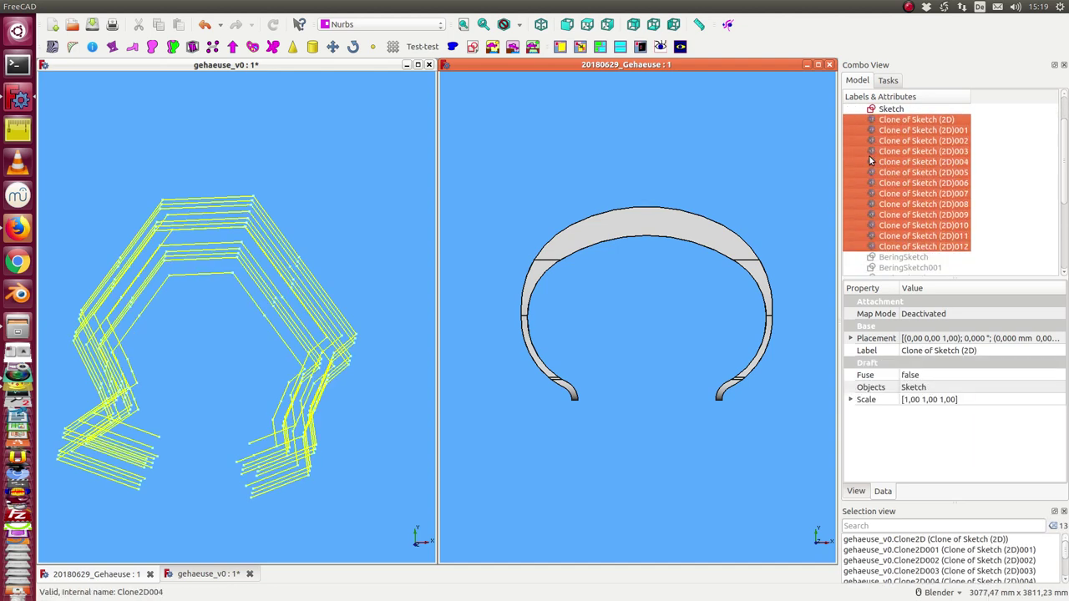
mouse_move(222, 334)
middle_mouse_down()
mouse_move(230, 232)
mouse_move(279, 295)
mouse_move(211, 340)
mouse_move(191, 315)
mouse_move(264, 359)
mouse_move(253, 294)
mouse_move(248, 353)
mouse_move(258, 323)
mouse_move(279, 323)
middle_mouse_up()
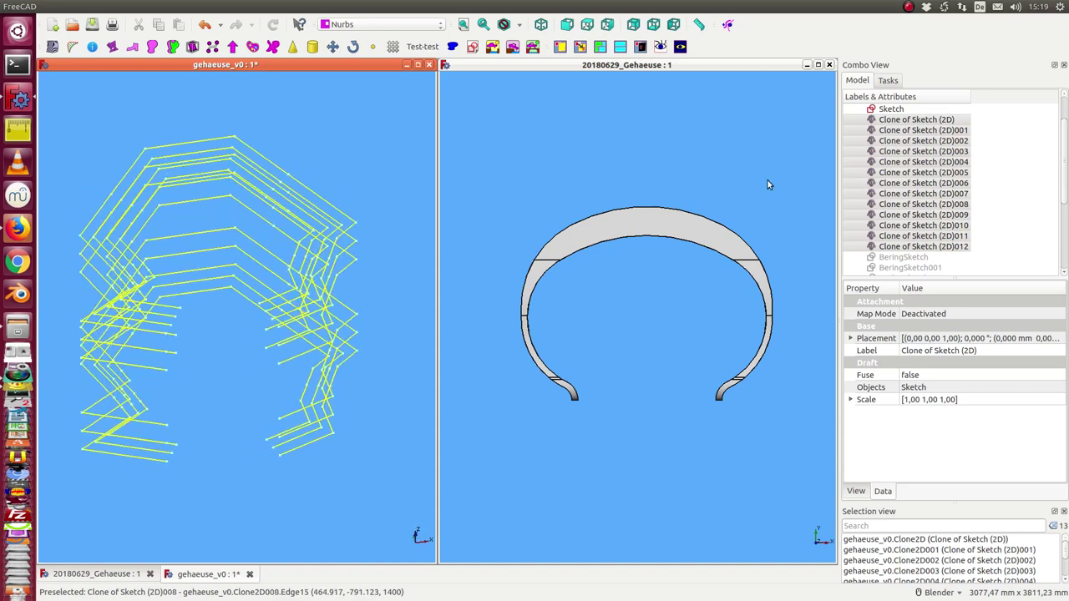
Step: Select BeringSketch through BeringSketch012 with the clones and hide the sketch clones
scroll(896, 252, "down", 1)
left_click(895, 226)
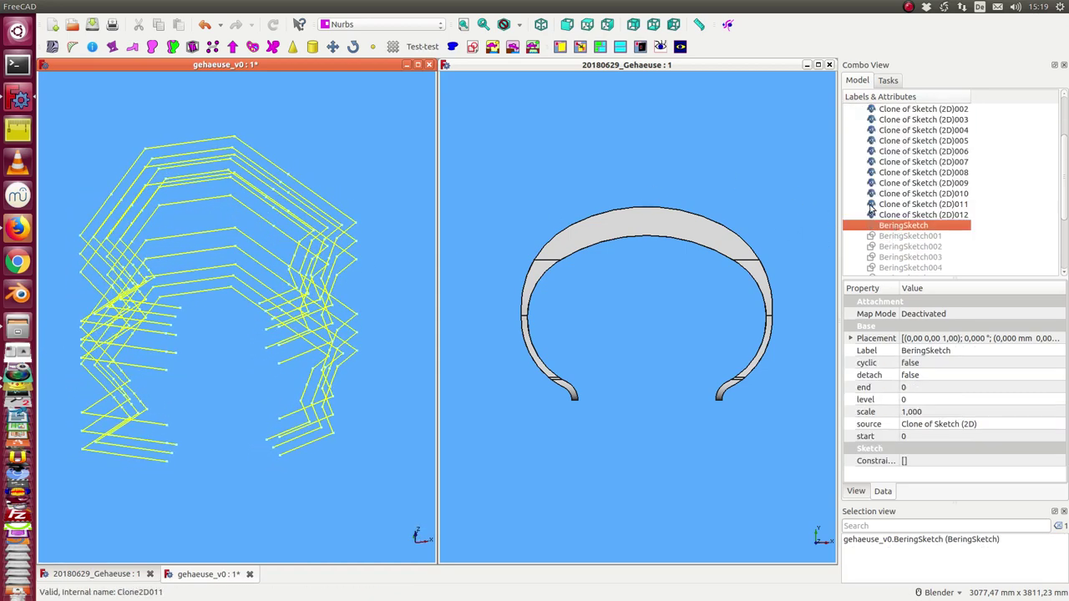
key("Up")
key("Down")
key("shift+Down")
key("shift+Down")
key("shift+Down")
key("shift+Down")
key("shift+End")
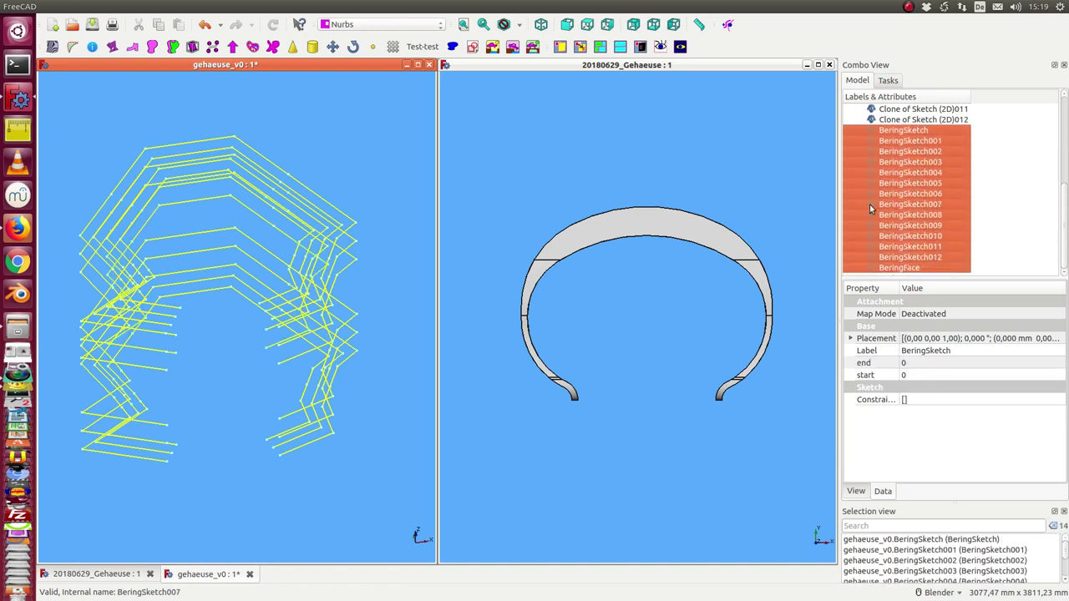
key("shift+Up")
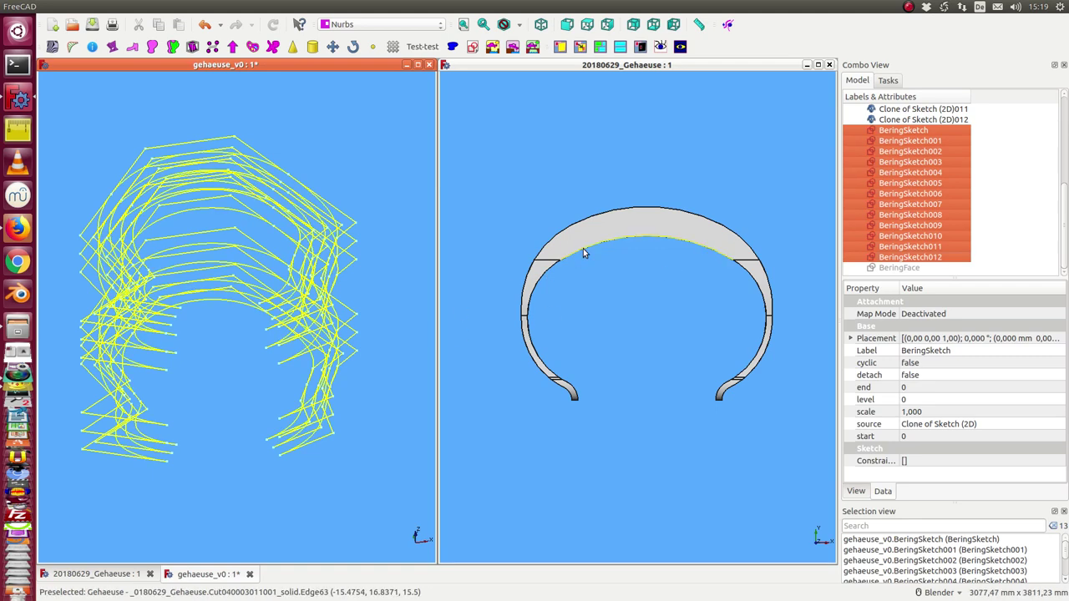
scroll(917, 142, "up", 1)
left_click(910, 152)
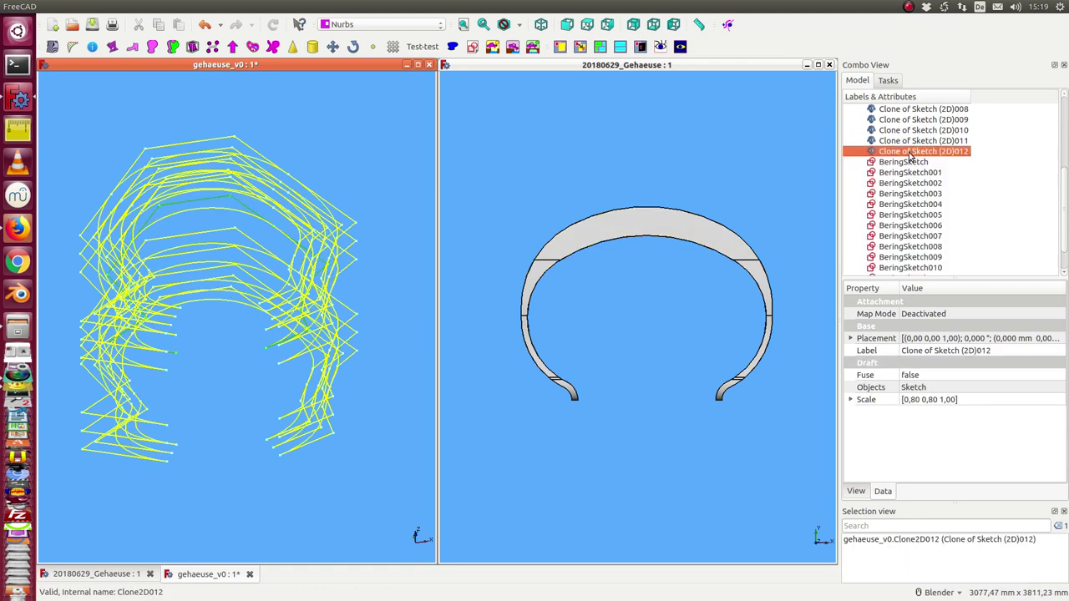
left_click_drag(902, 140, 902, 140)
scroll(902, 140, "up", 5)
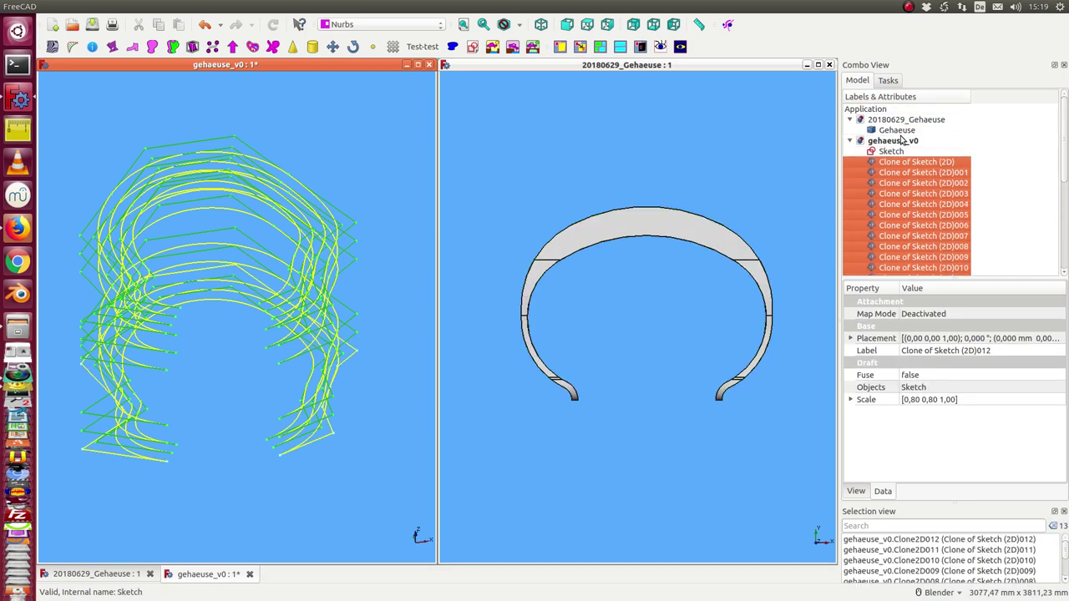
key("space")
Step: Orbit the stack of Bering curves to an upright front view
mouse_move(225, 434)
middle_mouse_down()
mouse_move(196, 367)
mouse_move(298, 309)
mouse_move(279, 329)
mouse_move(492, 258)
middle_mouse_up()
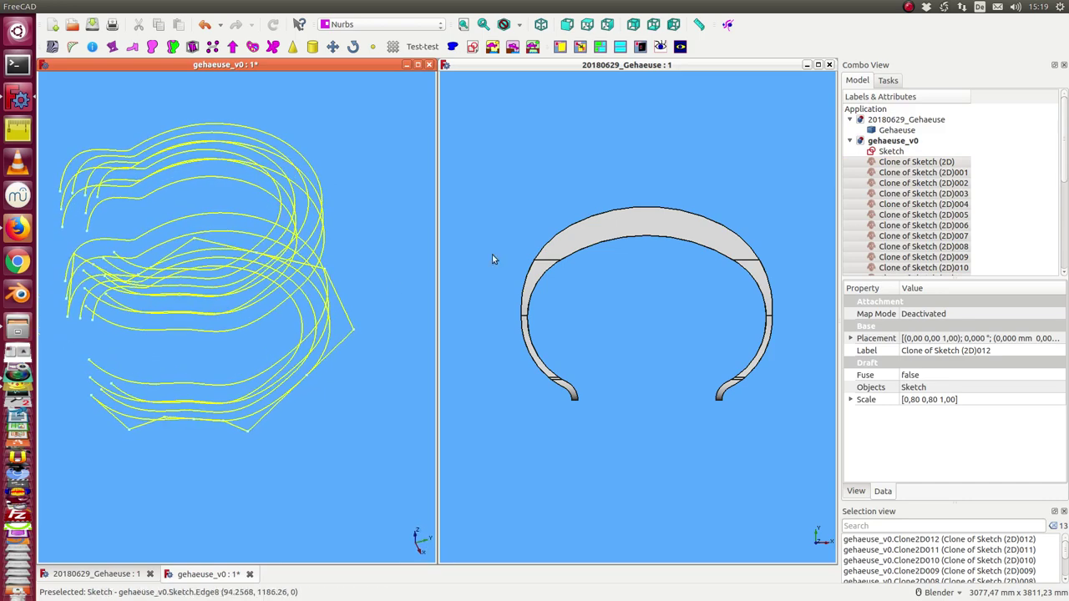
scroll(918, 209, "down", 2)
scroll(918, 209, "up", 2)
left_click(887, 152)
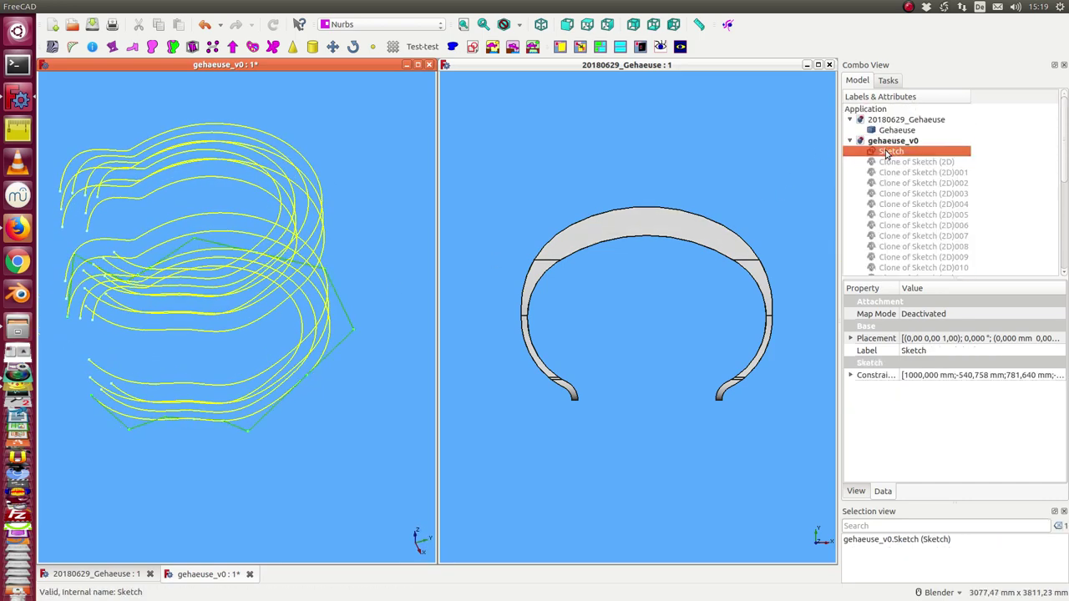
left_click(408, 398)
mouse_move(408, 397)
middle_mouse_down()
mouse_move(329, 444)
mouse_move(227, 381)
mouse_move(291, 252)
mouse_move(364, 305)
middle_mouse_up()
mouse_move(151, 303)
middle_mouse_down()
mouse_move(195, 275)
mouse_move(215, 310)
mouse_move(265, 274)
mouse_move(257, 307)
mouse_move(279, 310)
mouse_move(291, 279)
mouse_move(281, 267)
mouse_move(274, 278)
middle_mouse_up()
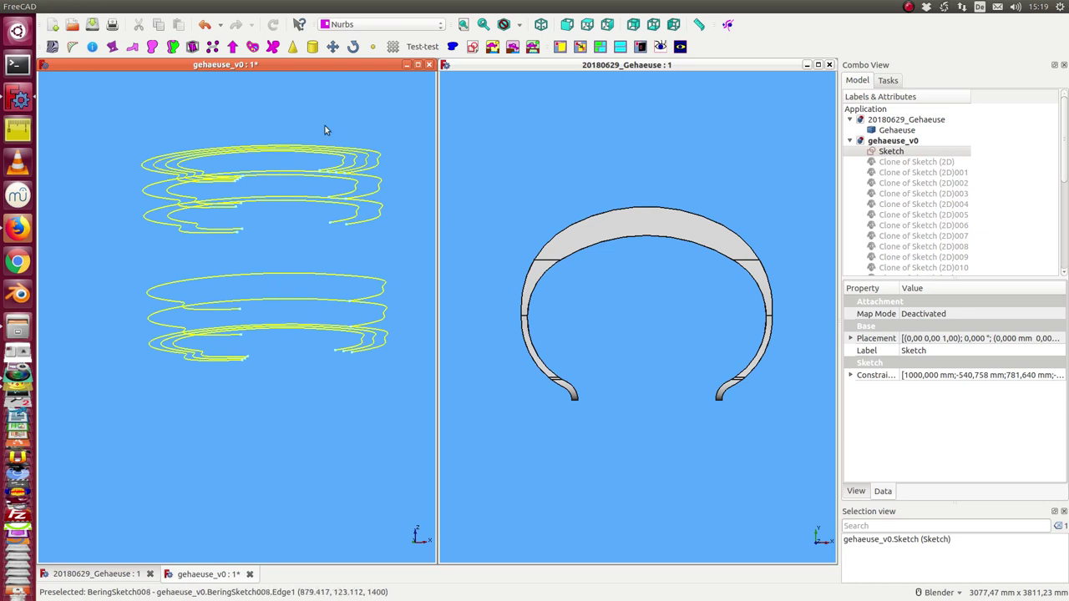
scroll(957, 194, "down", 3)
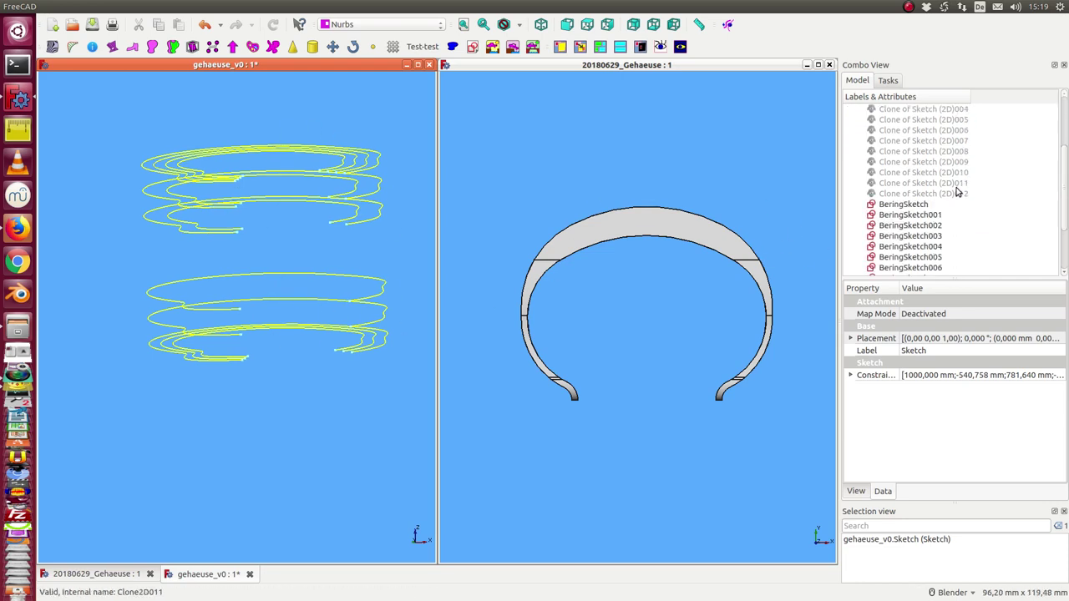
scroll(897, 210, "down", 3)
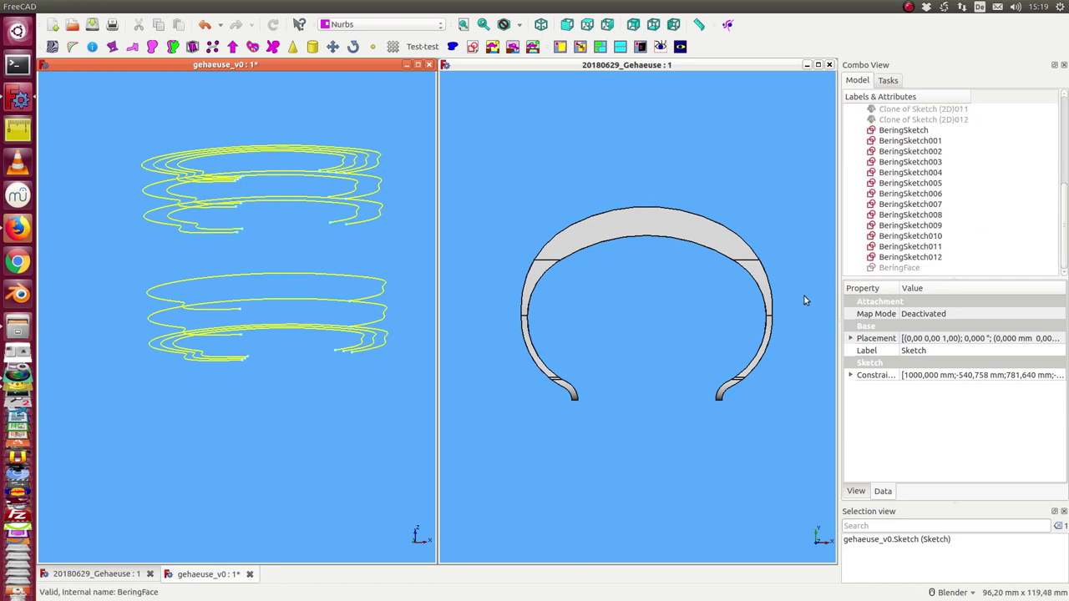
Step: Show BeringFace and hide BeringSketch through BeringSketch012
left_click(885, 269)
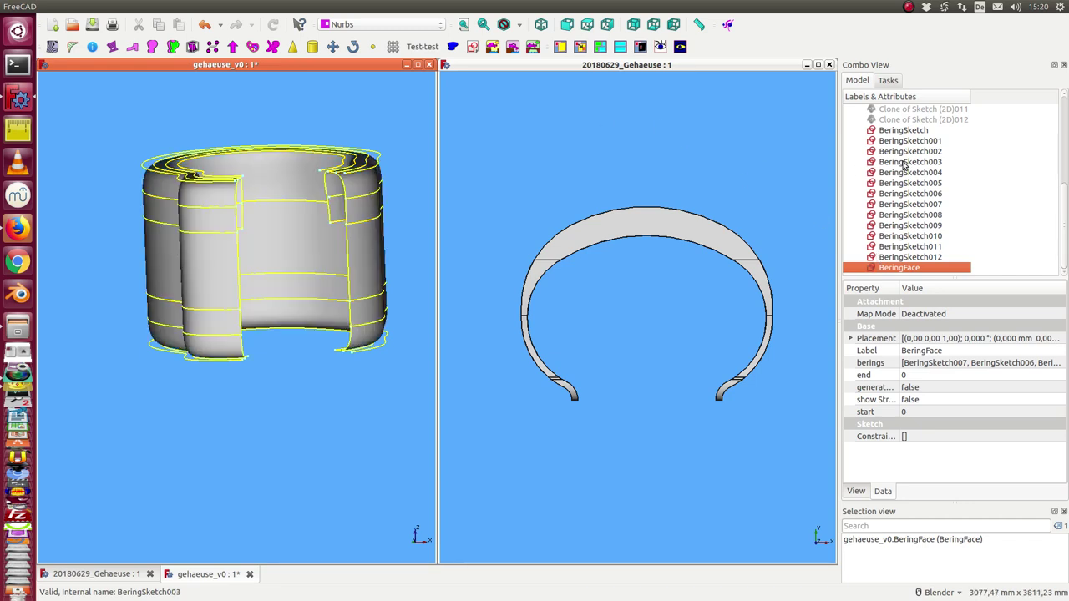
left_click(889, 131)
key("shift+Down")
key("shift+Down")
key("shift+Down")
key("shift+Down")
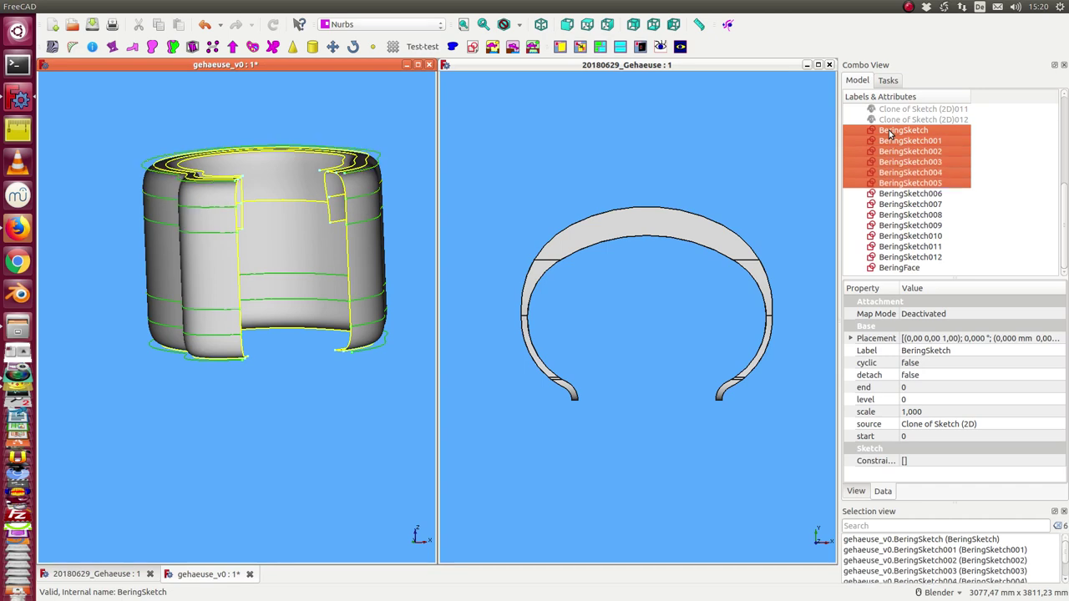
key("shift+Down")
key("shift+Down")
key("shift+Down")
key("shift+Down")
key("shift+Down")
key("shift+Down")
key("space")
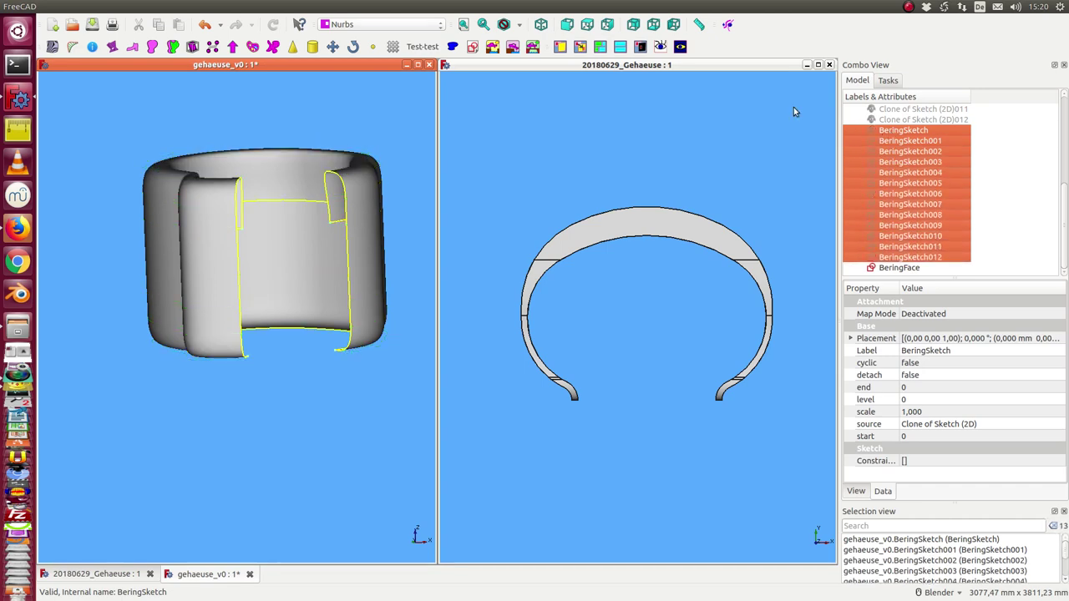
mouse_move(322, 298)
middle_mouse_down()
mouse_move(289, 431)
mouse_move(415, 317)
mouse_move(322, 136)
mouse_move(384, 132)
middle_mouse_up()
left_click(807, 66)
Step: Maximise gehaeuse_v0 and compare it with the orbited 20180629_Gehaeuse housing, then zoom out
left_click(806, 65)
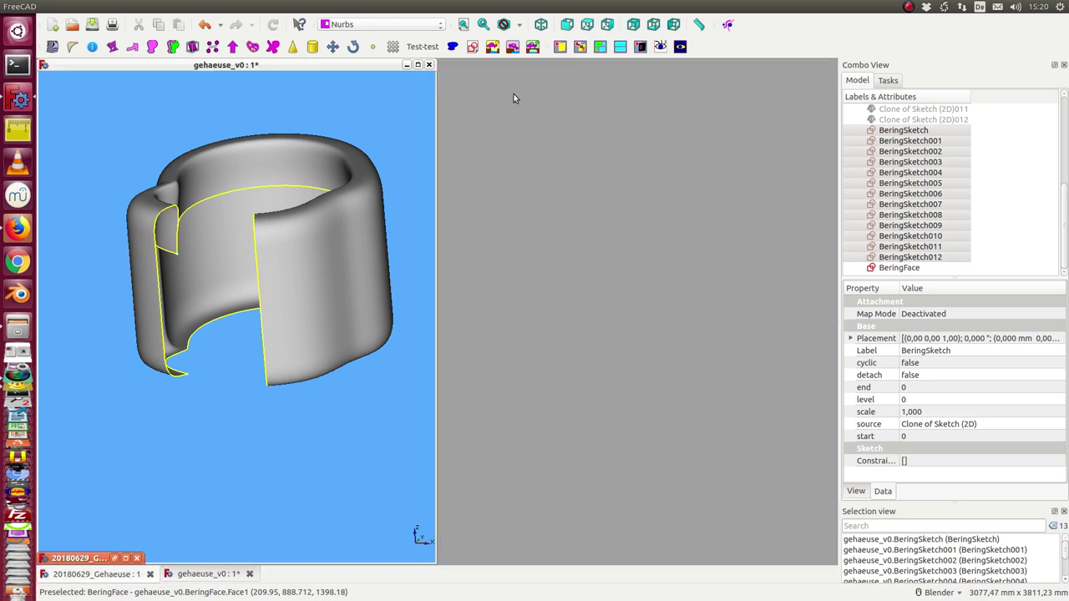
left_click(417, 65)
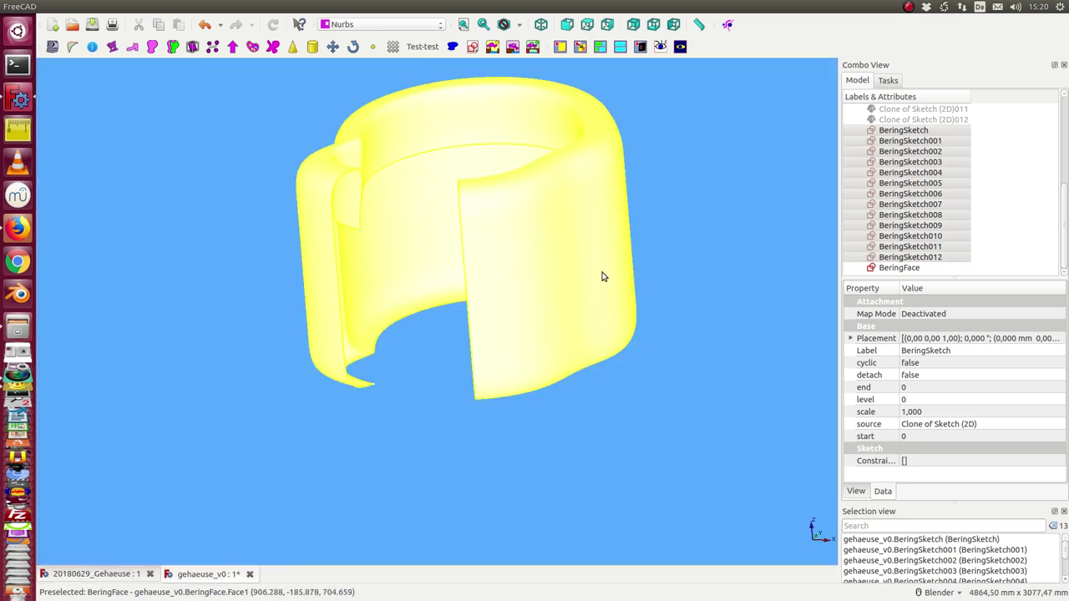
middle_click_drag(730, 321, 490, 396)
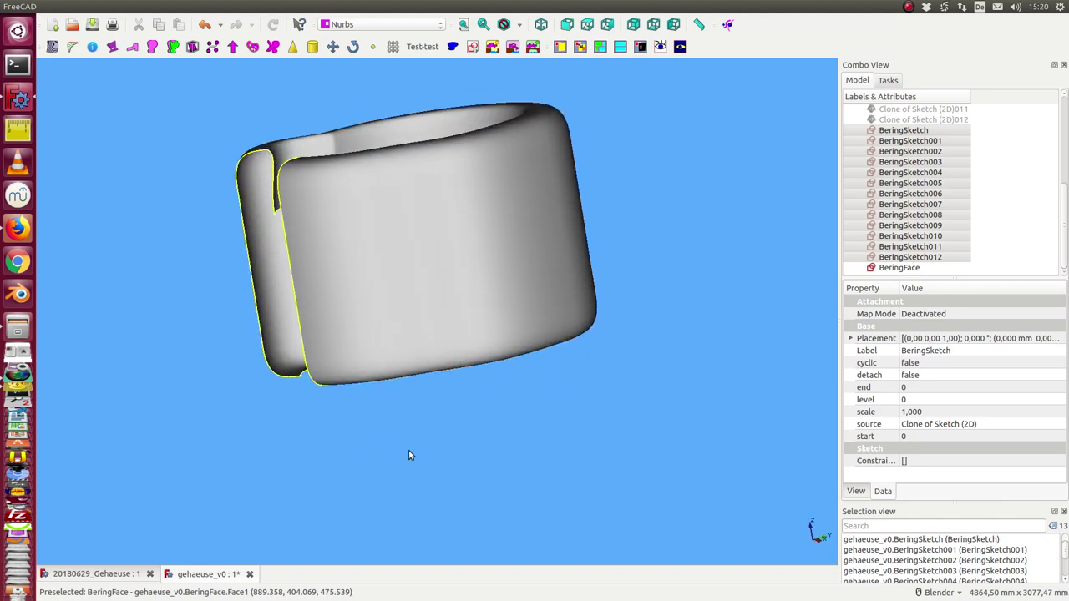
left_click(86, 577)
mouse_move(429, 477)
middle_mouse_down()
mouse_move(281, 270)
mouse_move(490, 207)
middle_mouse_up()
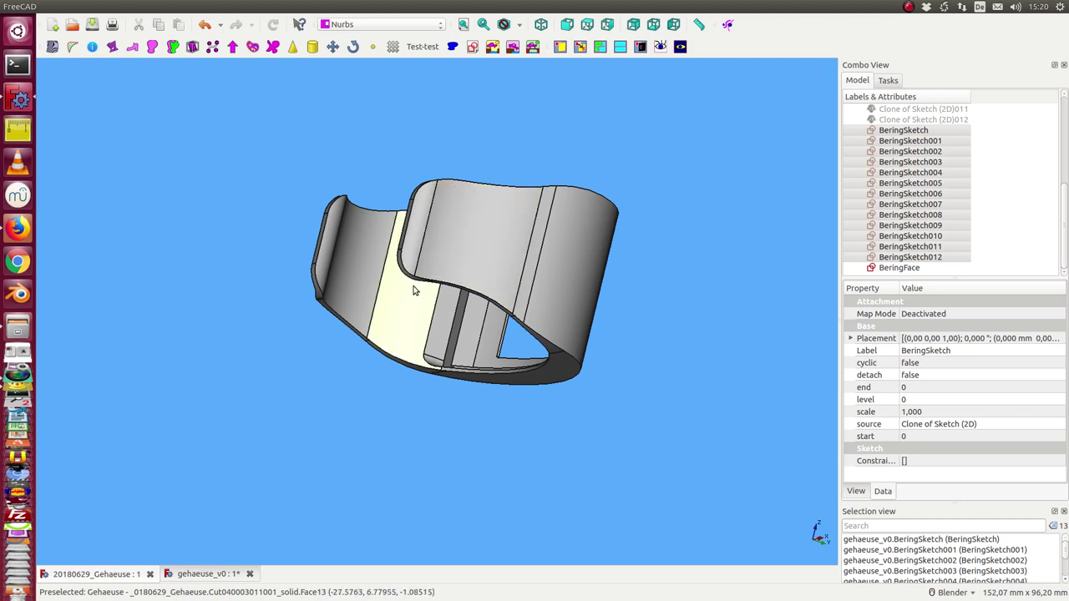
mouse_move(465, 239)
middle_mouse_down()
mouse_move(425, 303)
mouse_move(358, 243)
mouse_move(314, 302)
middle_mouse_up()
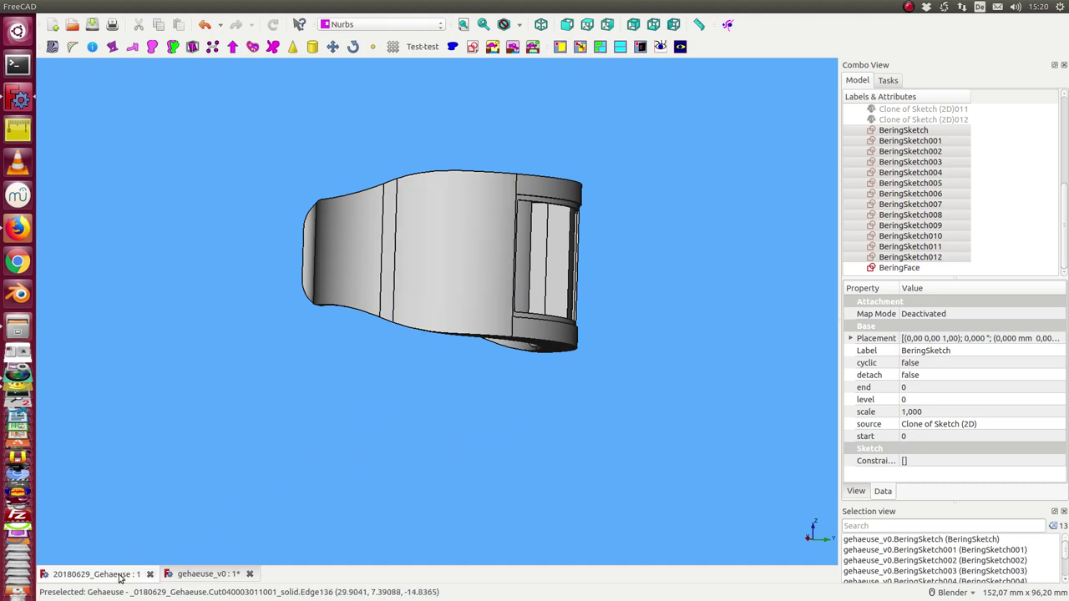
left_click(182, 576)
scroll(514, 472, "down", 3)
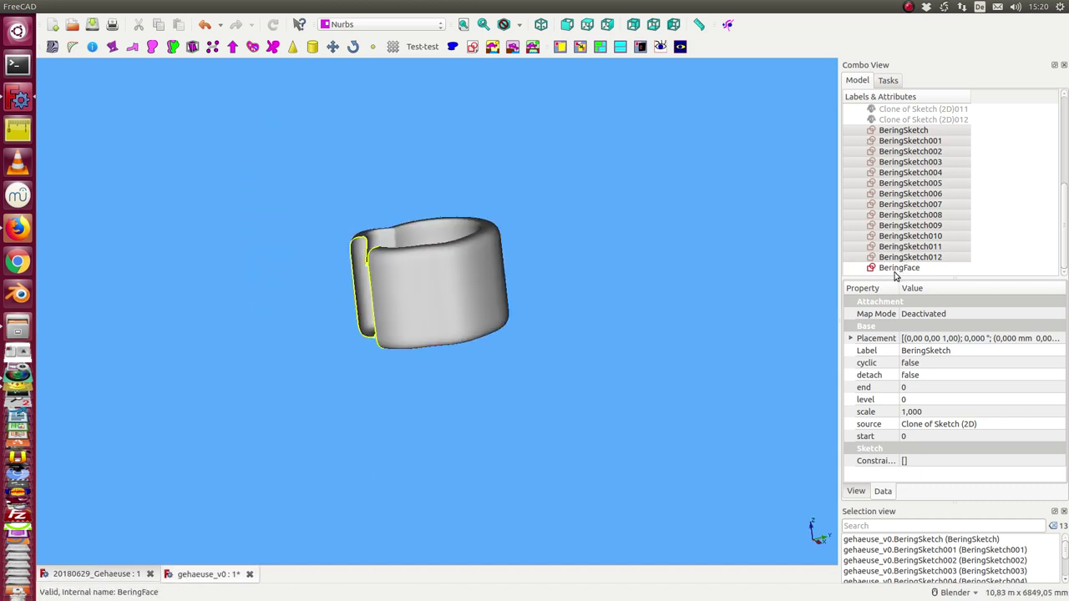
Step: Run multiEdit on BeringFace to open the Multi Face Poles Editor
left_click(895, 270)
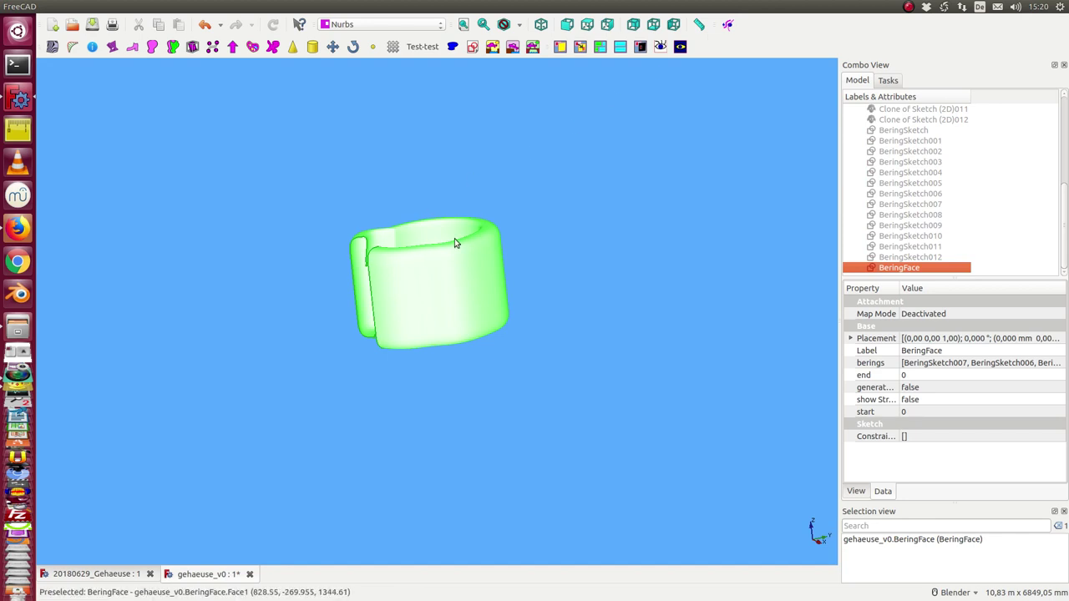
middle_click_drag(605, 202, 605, 231, "shift")
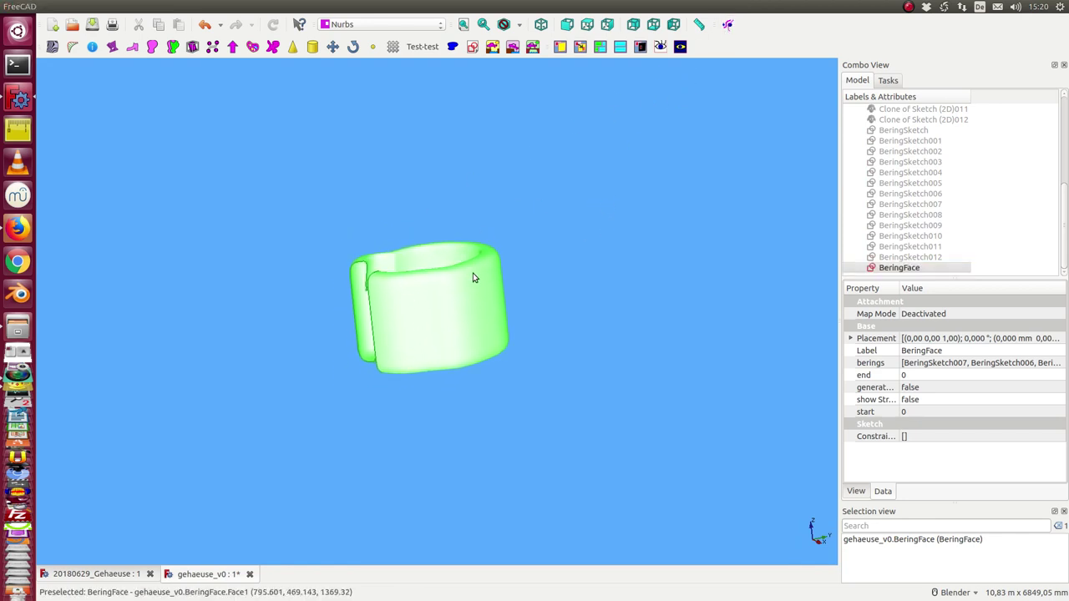
left_click(456, 298)
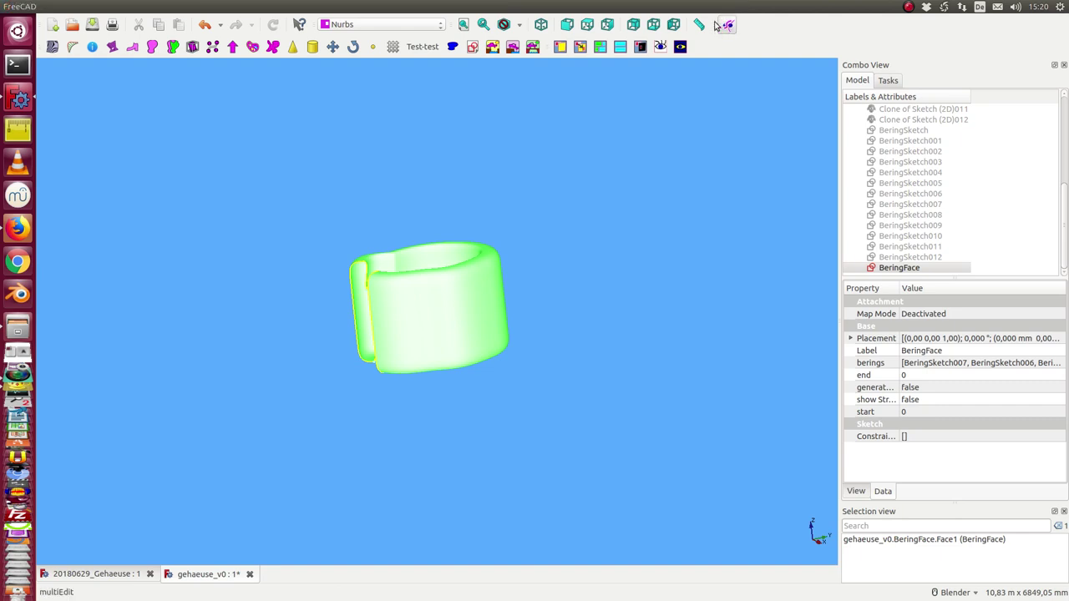
left_click(726, 25)
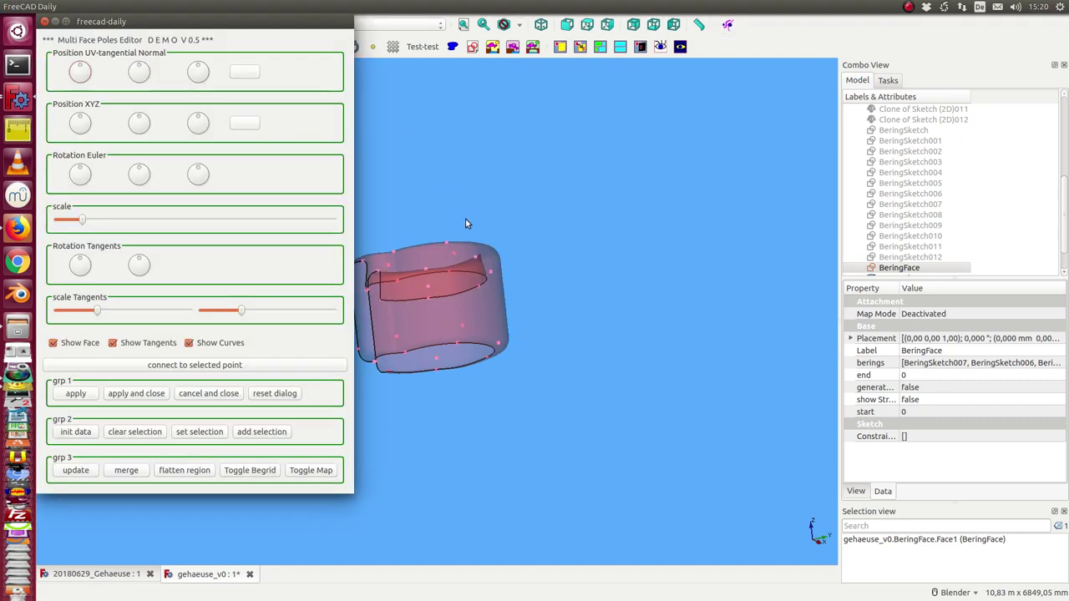
scroll(473, 214, "up", 2)
scroll(475, 202, "up", 2)
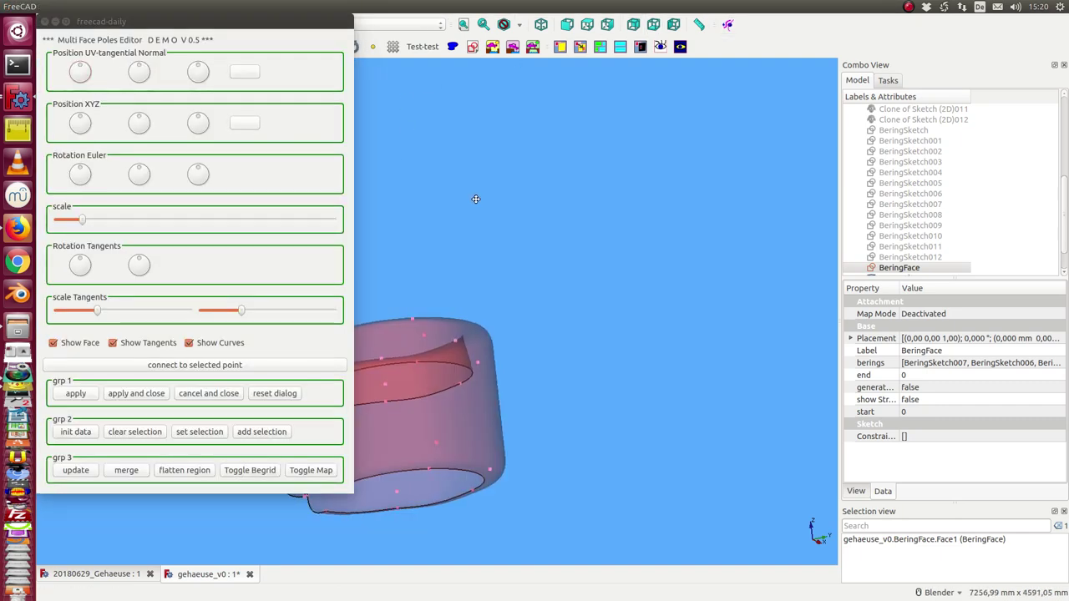
mouse_move(465, 223)
middle_mouse_down()
mouse_move(504, 167)
mouse_move(637, 88)
mouse_move(618, 100)
middle_mouse_up()
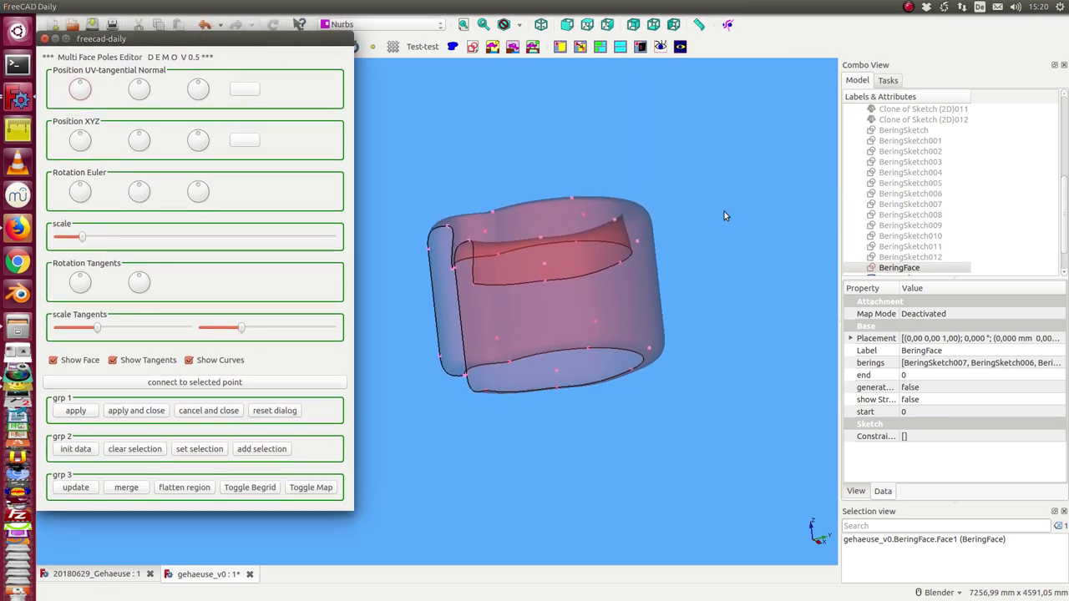
left_click_drag(839, 269, 751, 269)
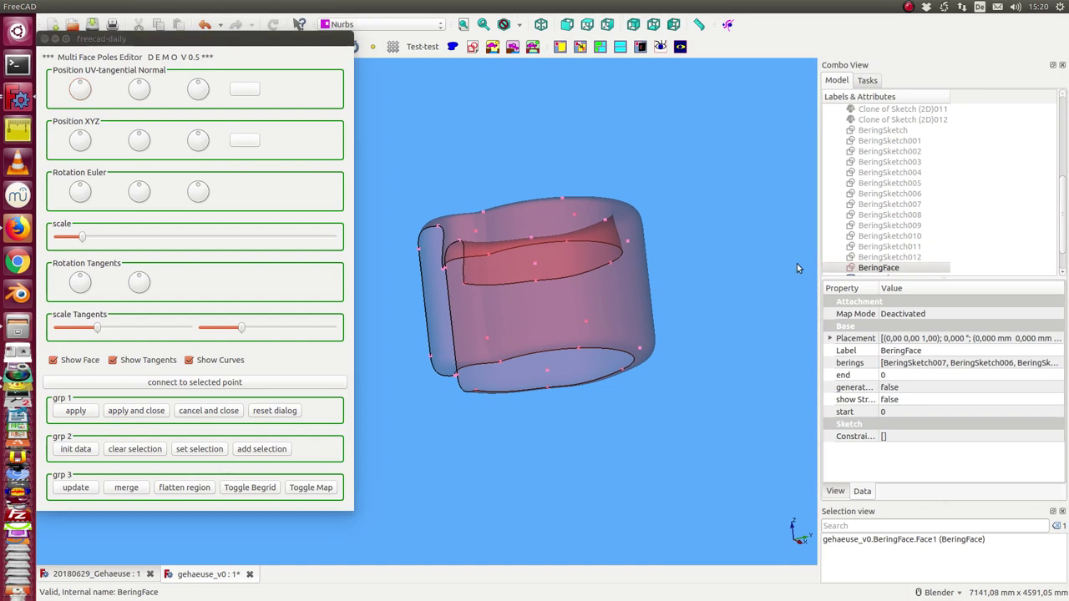
scroll(849, 182, "down", 1)
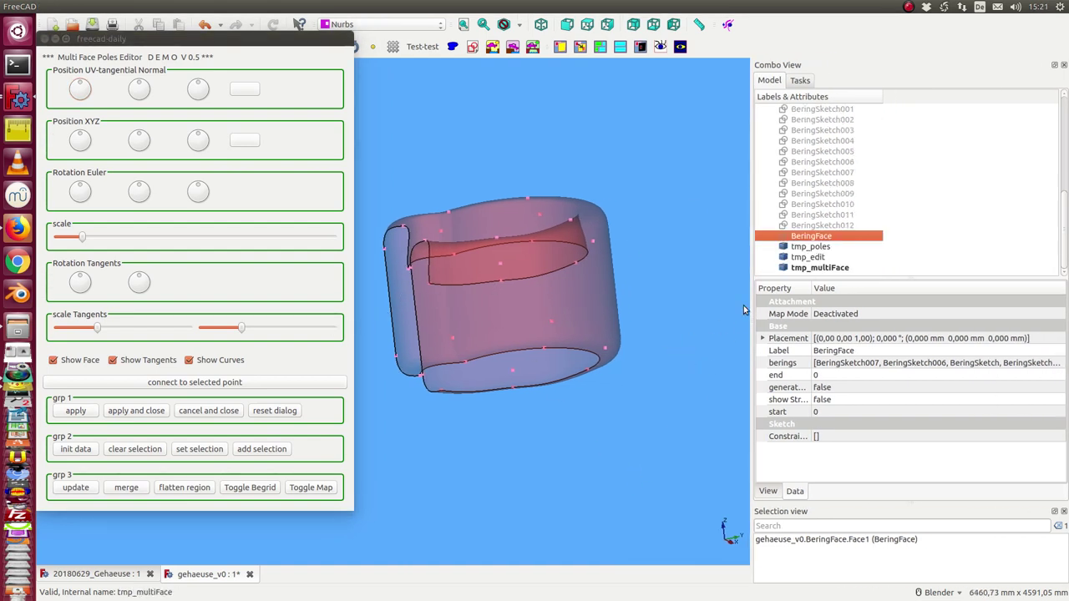
Step: Hide tmp_multiFace so only the tmp_poles pole points remain visible
left_click(800, 268)
mouse_move(675, 310)
middle_mouse_down()
mouse_move(581, 412)
mouse_move(701, 363)
mouse_move(635, 310)
middle_mouse_up()
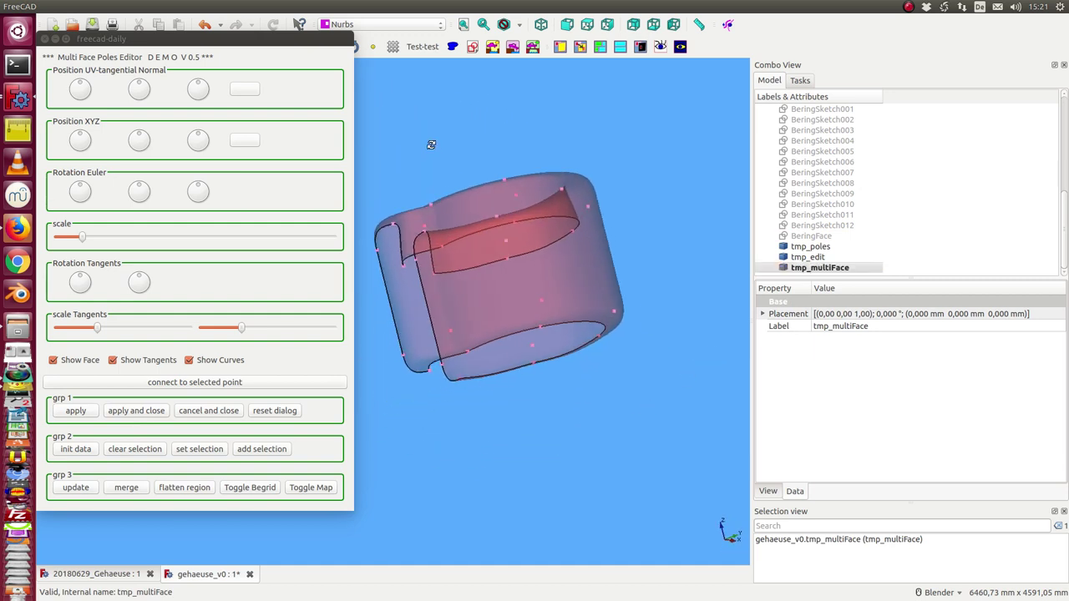
middle_click_drag(430, 144, 461, 205)
left_click(803, 270)
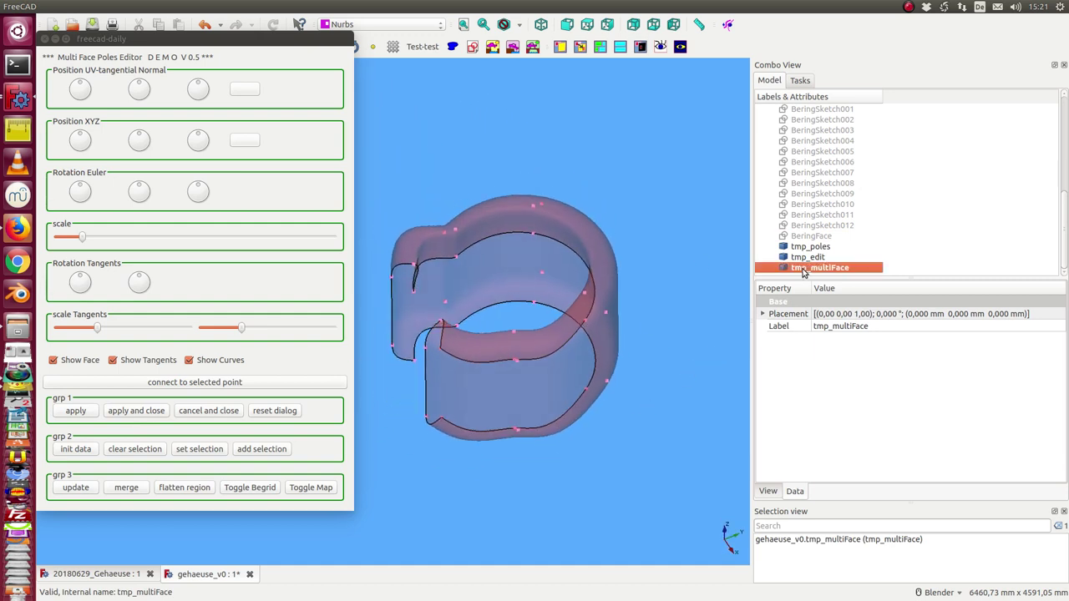
key("space")
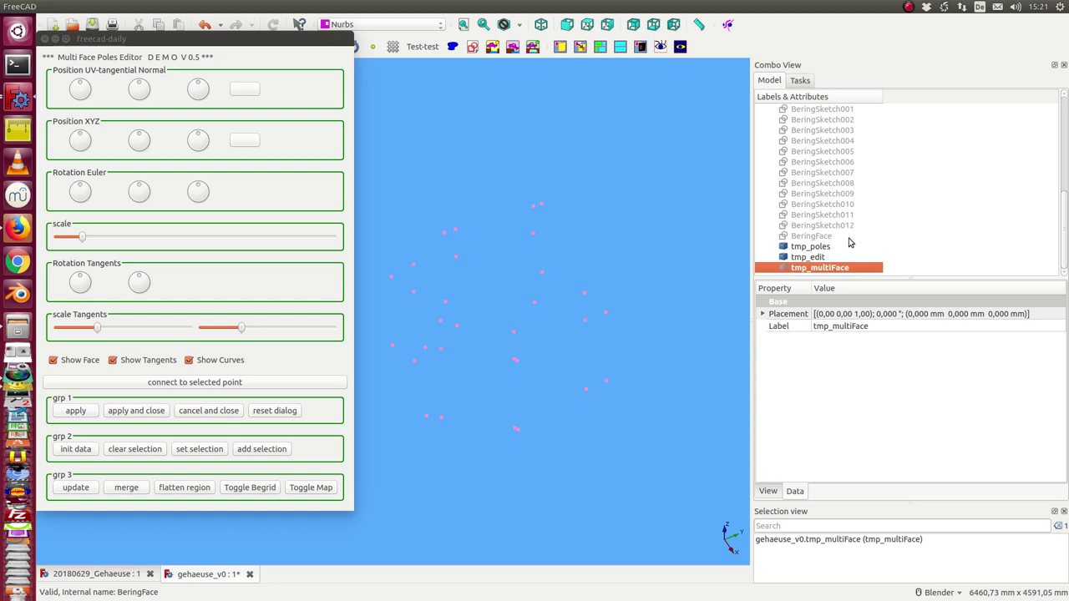
left_click(812, 247)
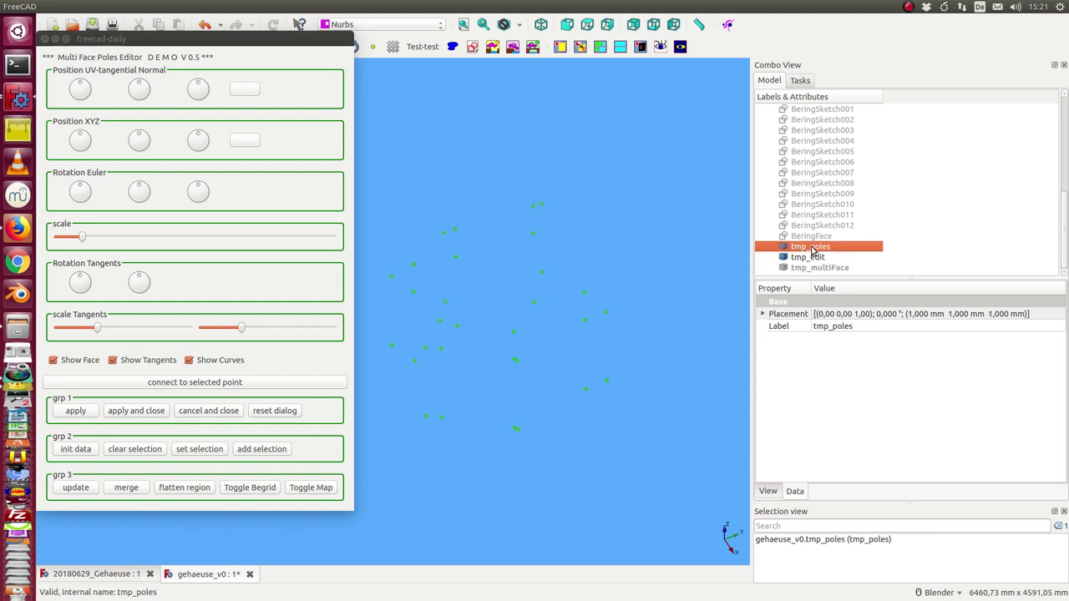
mouse_move(515, 484)
middle_mouse_down()
mouse_move(512, 399)
mouse_move(544, 470)
middle_mouse_up()
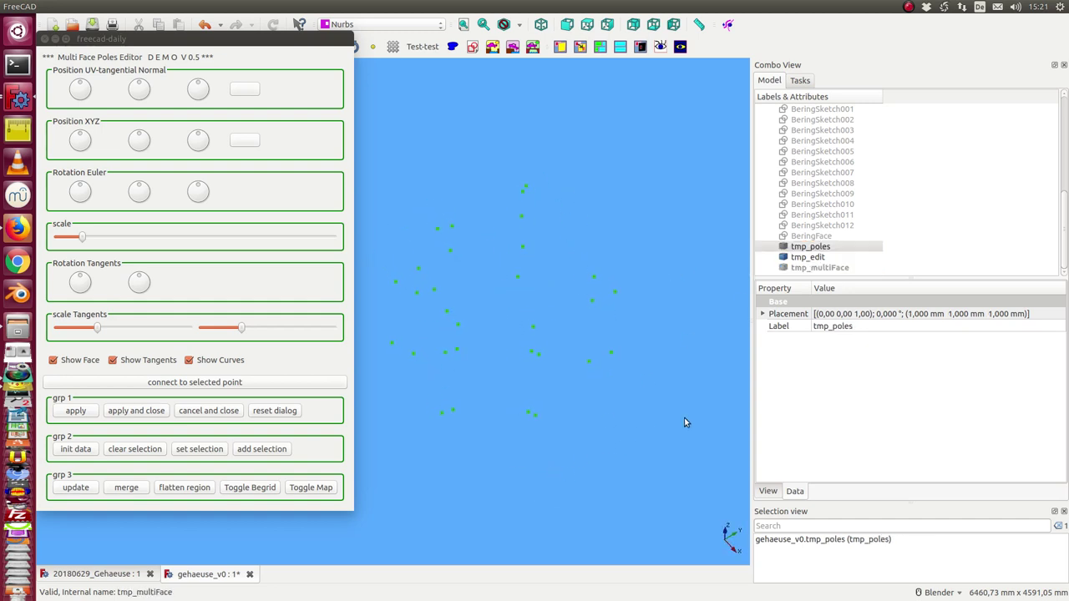
left_click(818, 268)
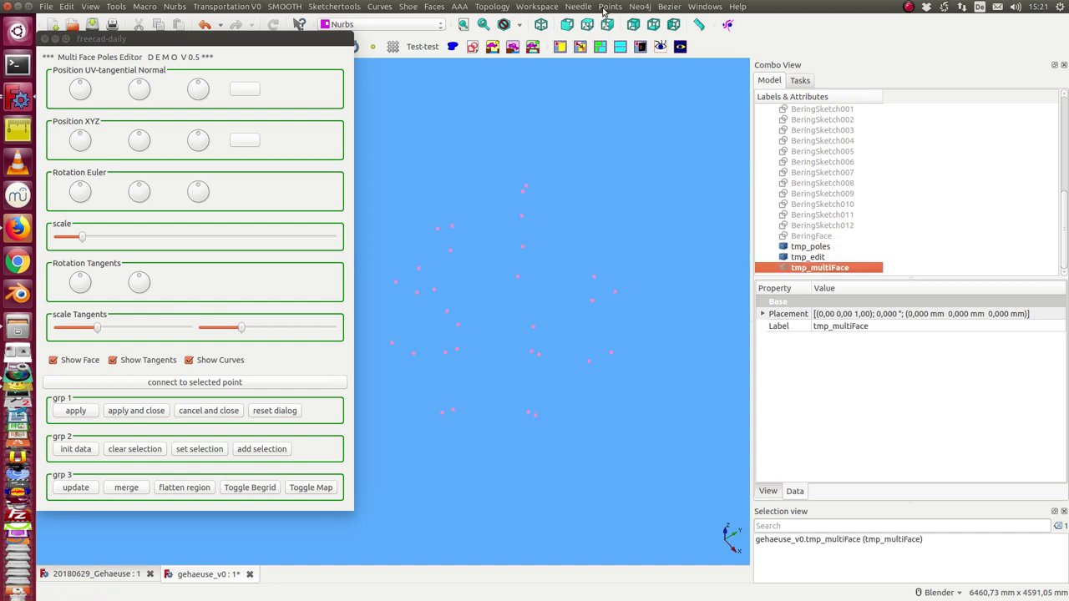
Step: Create a Be Grid from tmp_multiFace and orbit to inspect the pink wireframe
left_click(670, 7)
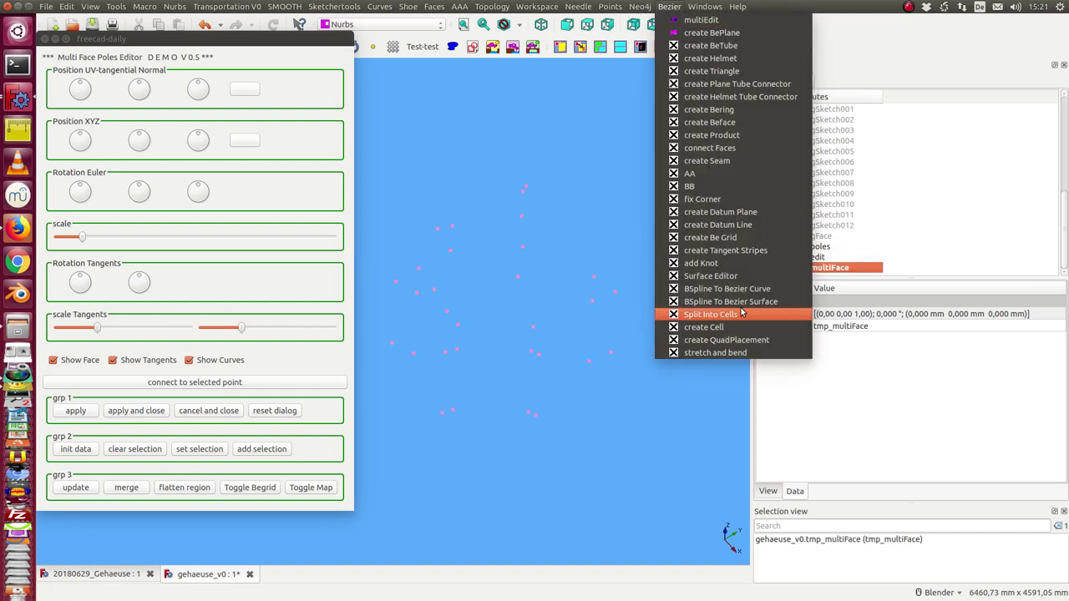
left_click(708, 242)
mouse_move(539, 463)
middle_mouse_down()
mouse_move(627, 386)
mouse_move(468, 200)
mouse_move(546, 220)
mouse_move(565, 471)
mouse_move(476, 412)
mouse_move(460, 427)
mouse_move(448, 494)
mouse_move(437, 465)
mouse_move(474, 480)
mouse_move(453, 470)
mouse_move(429, 410)
middle_mouse_up()
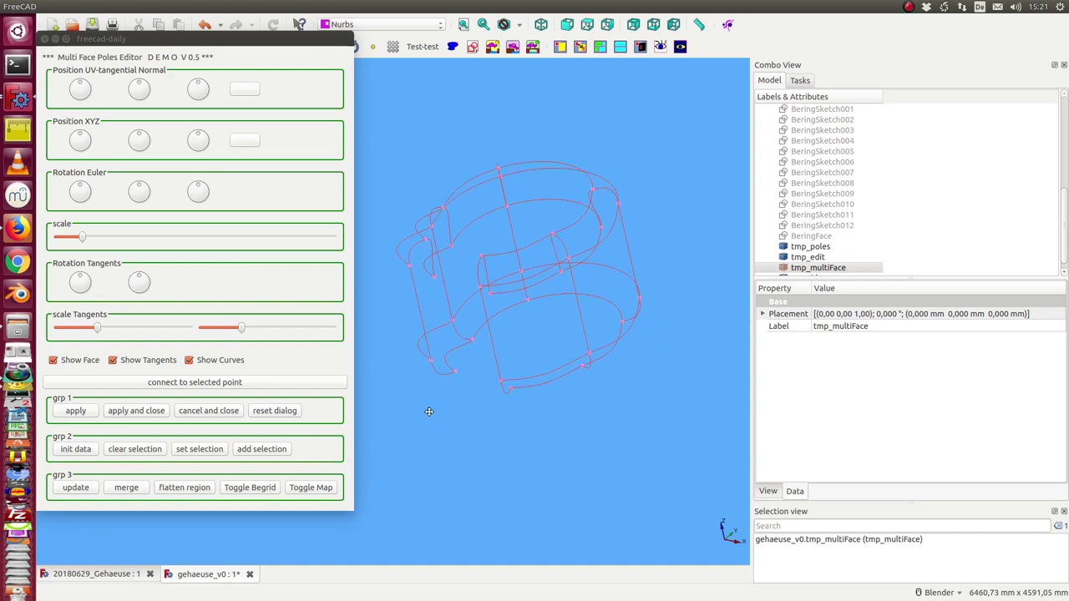
mouse_move(680, 206)
middle_mouse_down()
mouse_move(704, 228)
mouse_move(436, 387)
mouse_move(432, 361)
mouse_move(392, 362)
mouse_move(501, 403)
middle_mouse_up()
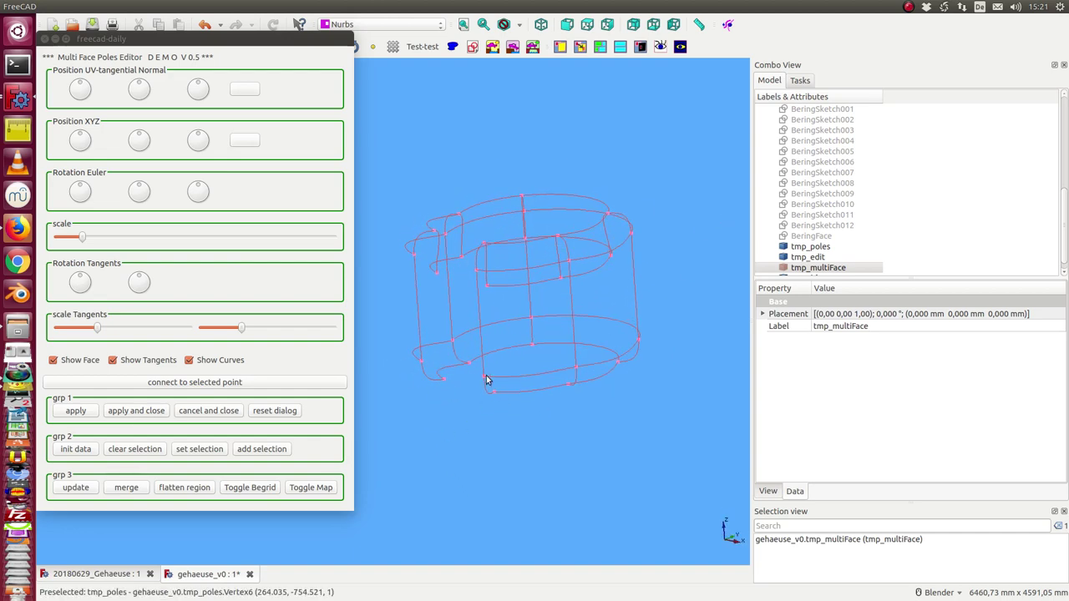
Step: Hide BeGrid and build a cell patch over four selected tmp_poles vertices
left_click(827, 267)
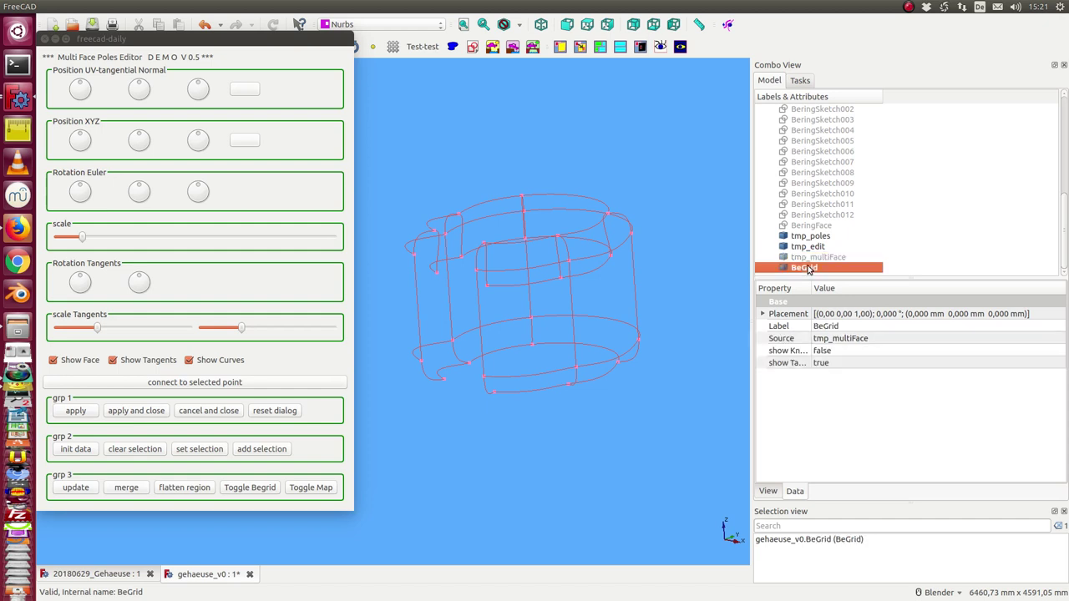
left_click(807, 268)
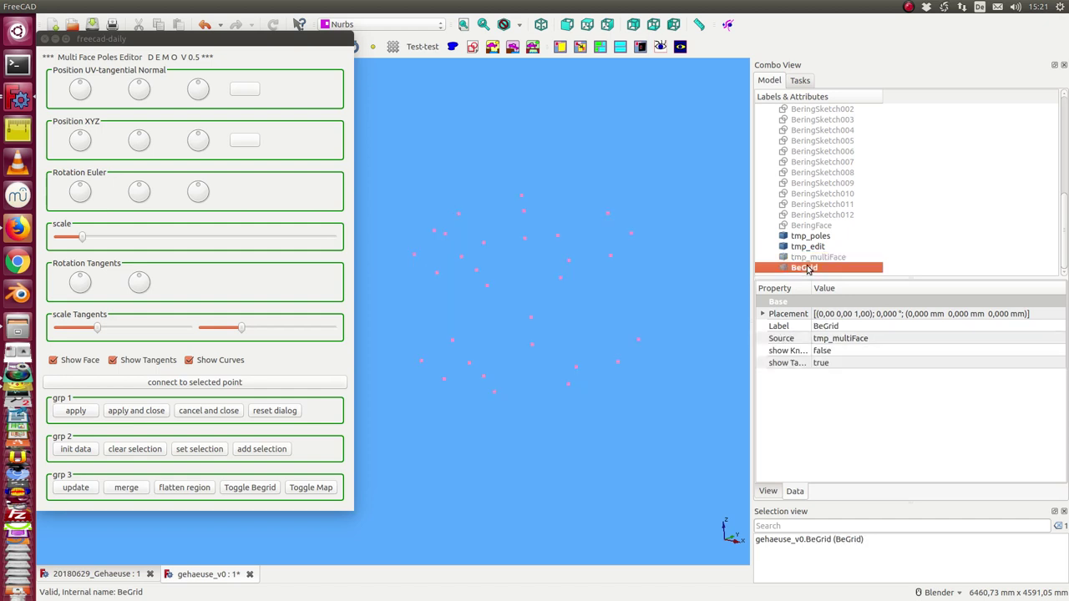
left_click(483, 376)
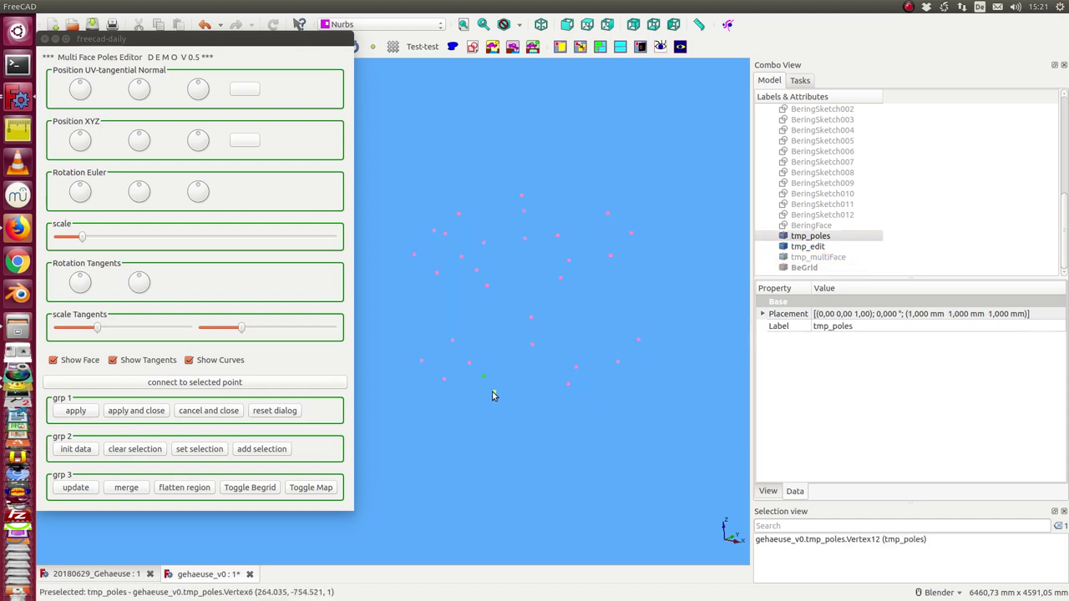
left_click(494, 391, "ctrl")
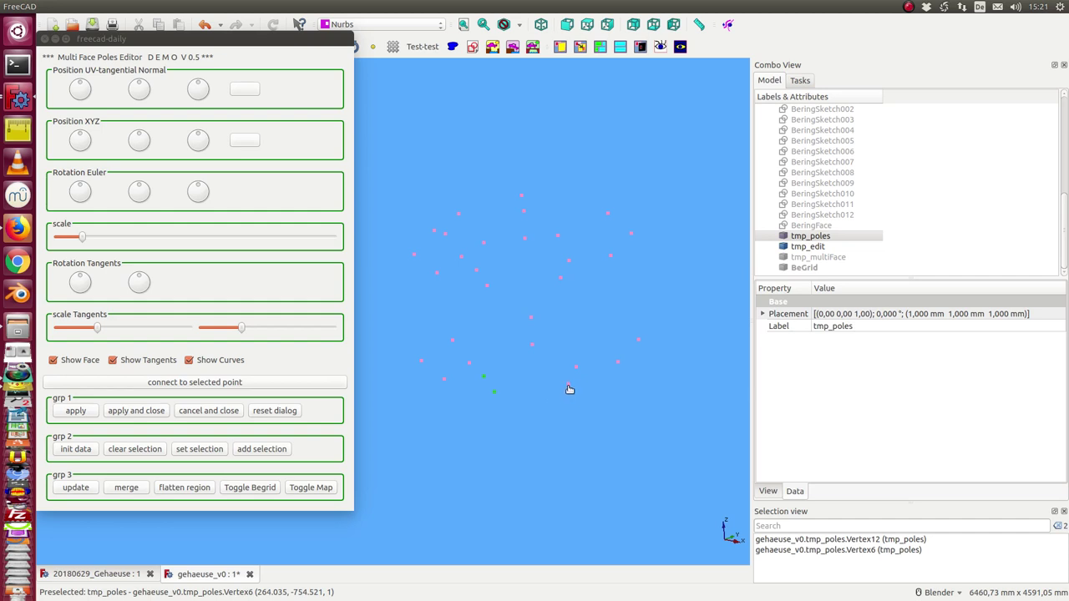
left_click(568, 386, "ctrl")
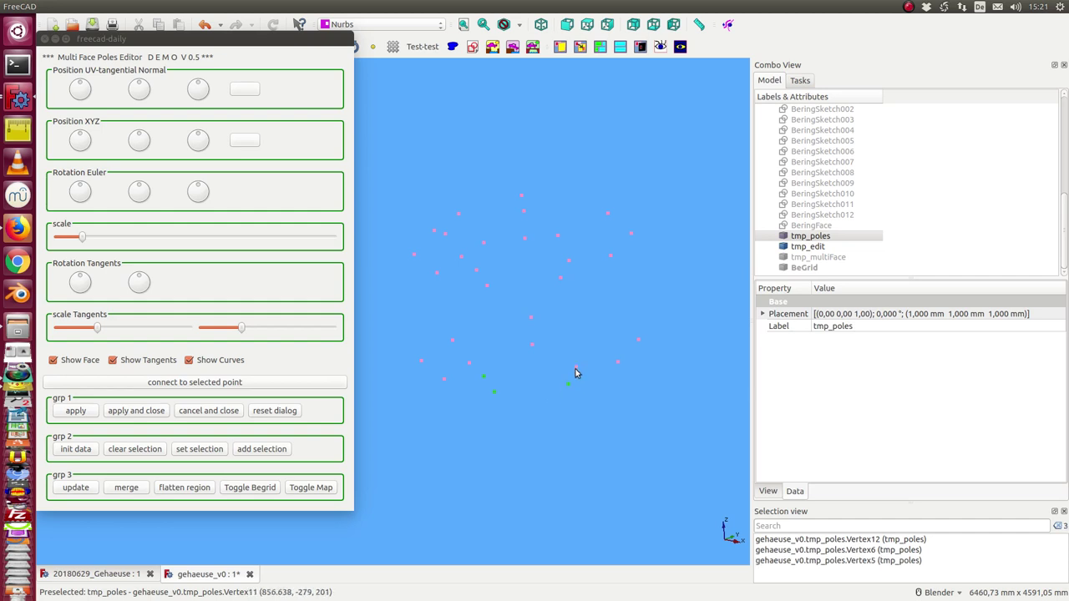
left_click(577, 370, "ctrl")
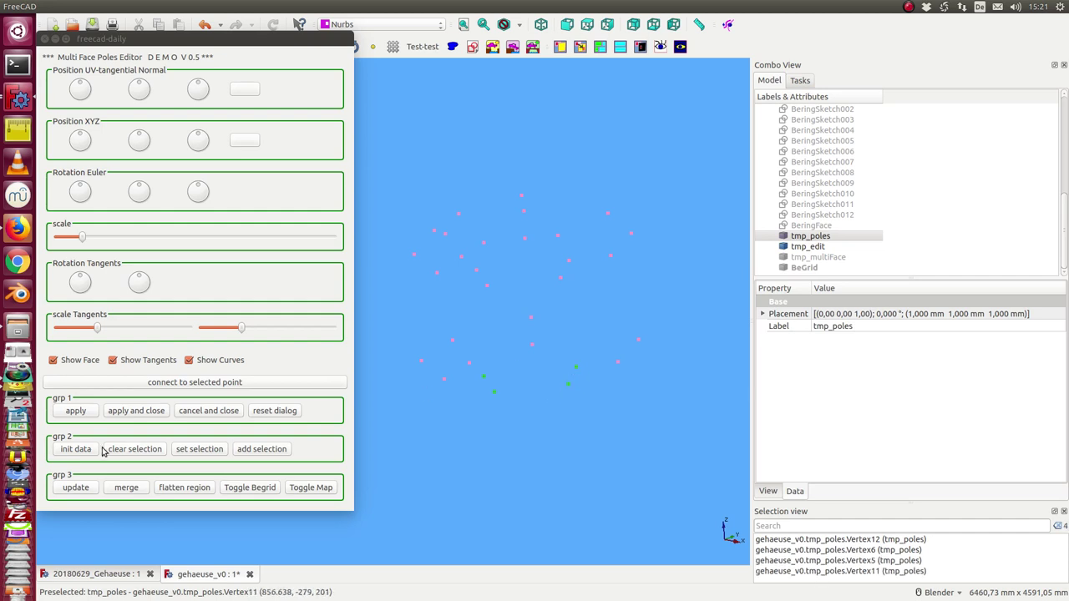
left_click(191, 451)
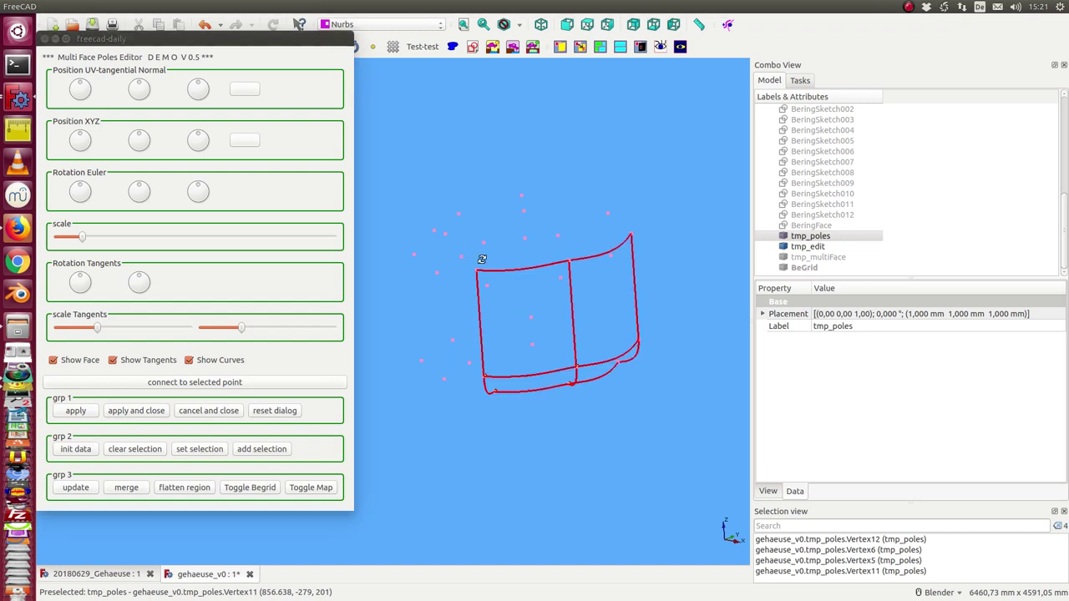
Step: Inspect the new red patch from several angles, then show the BeGrid wireframe again
mouse_move(482, 257)
middle_mouse_down()
mouse_move(486, 417)
mouse_move(494, 235)
mouse_move(443, 239)
mouse_move(436, 263)
mouse_move(501, 335)
middle_mouse_up()
scroll(501, 335, "up", 4)
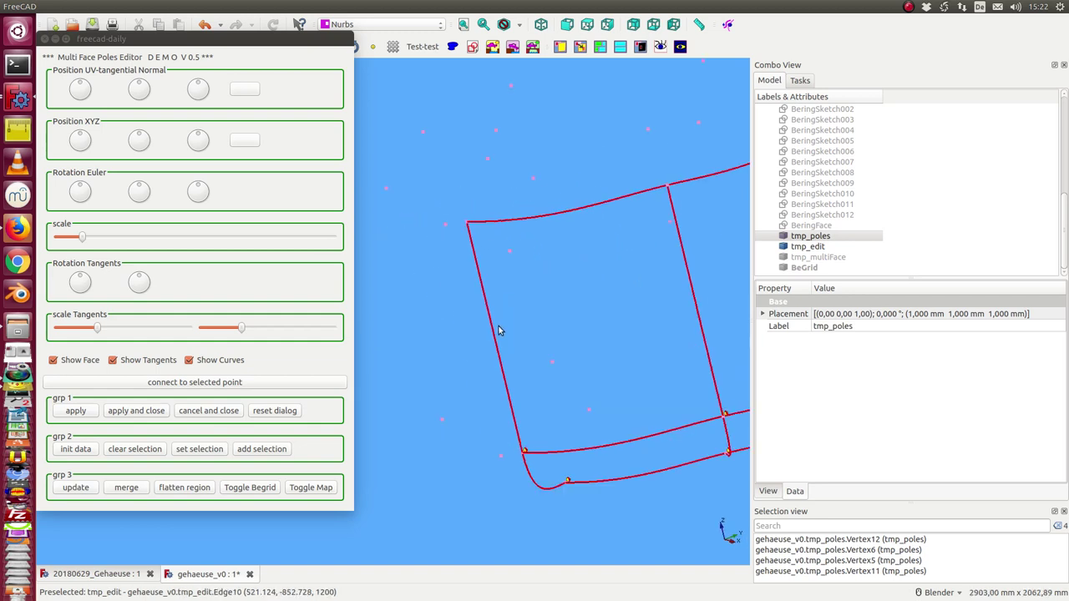
mouse_move(528, 557)
middle_mouse_down("shift")
mouse_move(477, 510)
mouse_move(436, 502)
middle_mouse_up("shift")
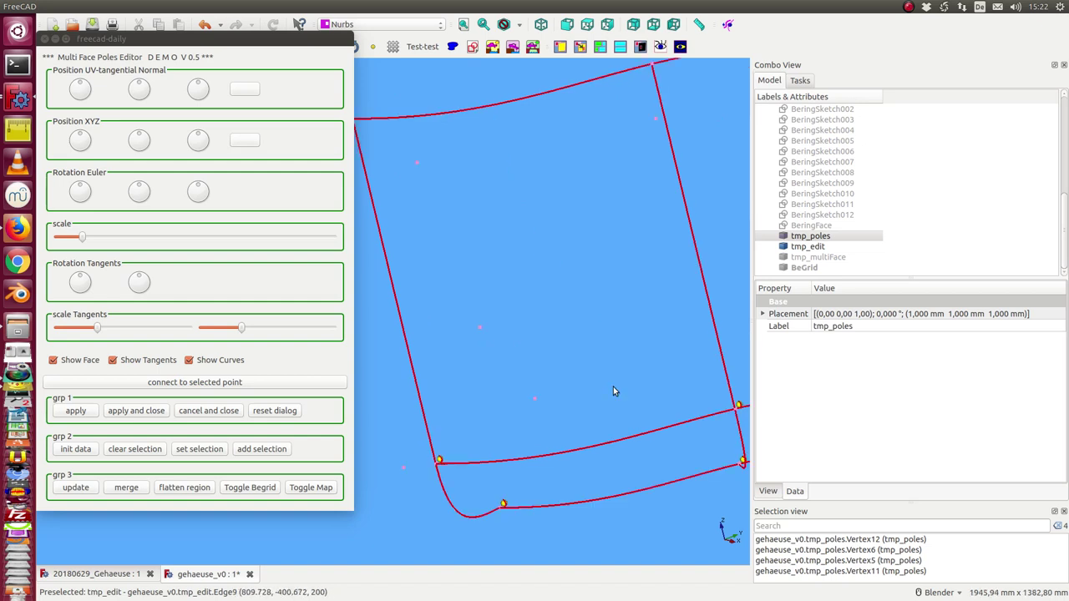
scroll(615, 388, "up", 2)
scroll(639, 455, "down", 2)
scroll(585, 472, "down", 2)
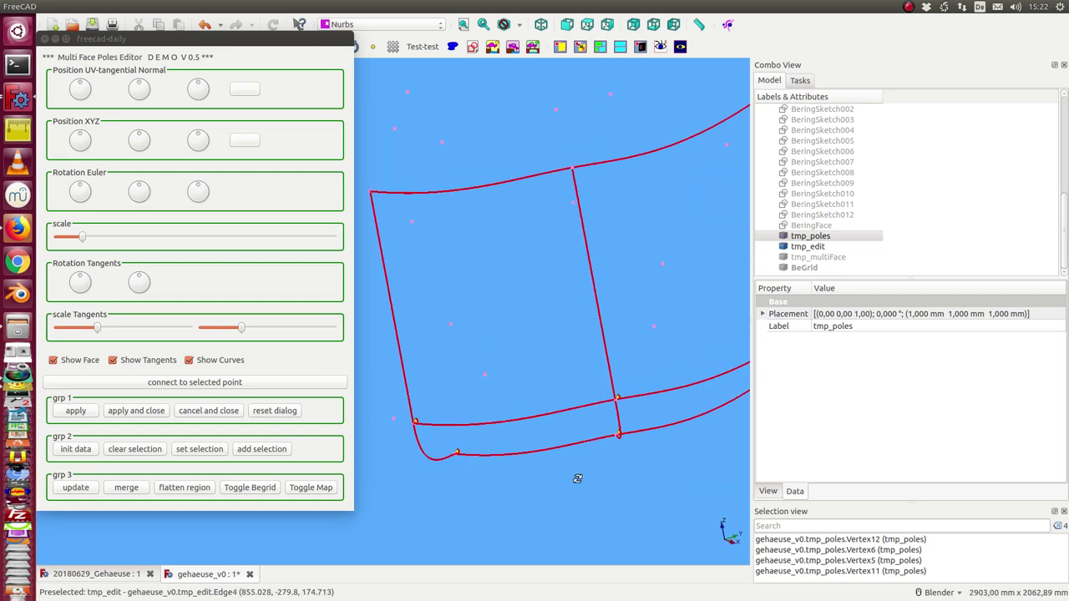
mouse_move(470, 290)
middle_mouse_down()
mouse_move(565, 334)
mouse_move(557, 326)
mouse_move(562, 362)
middle_mouse_up()
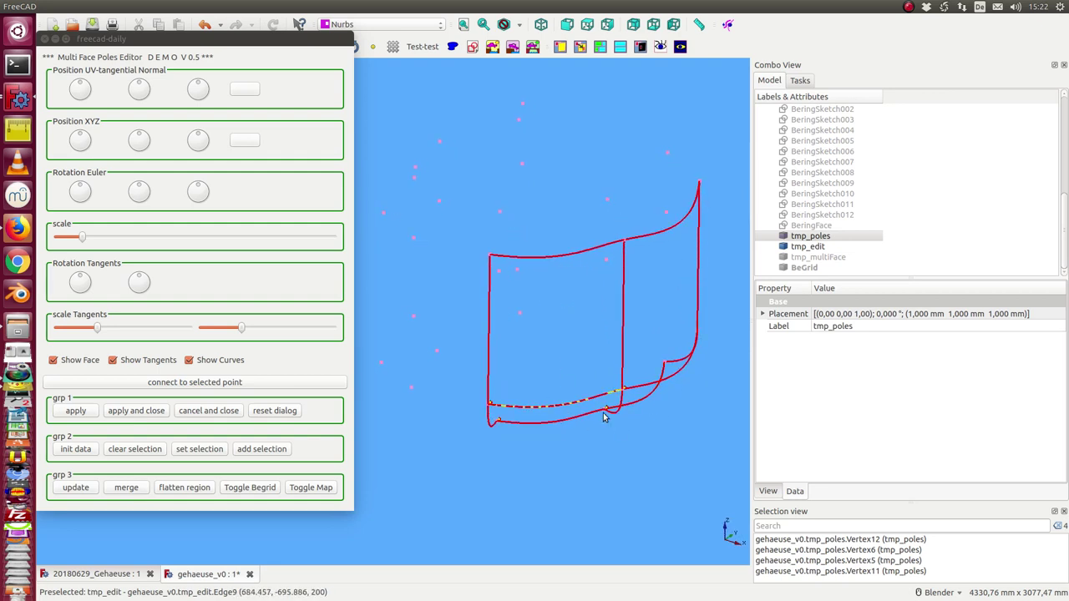
left_click(804, 267)
key("space")
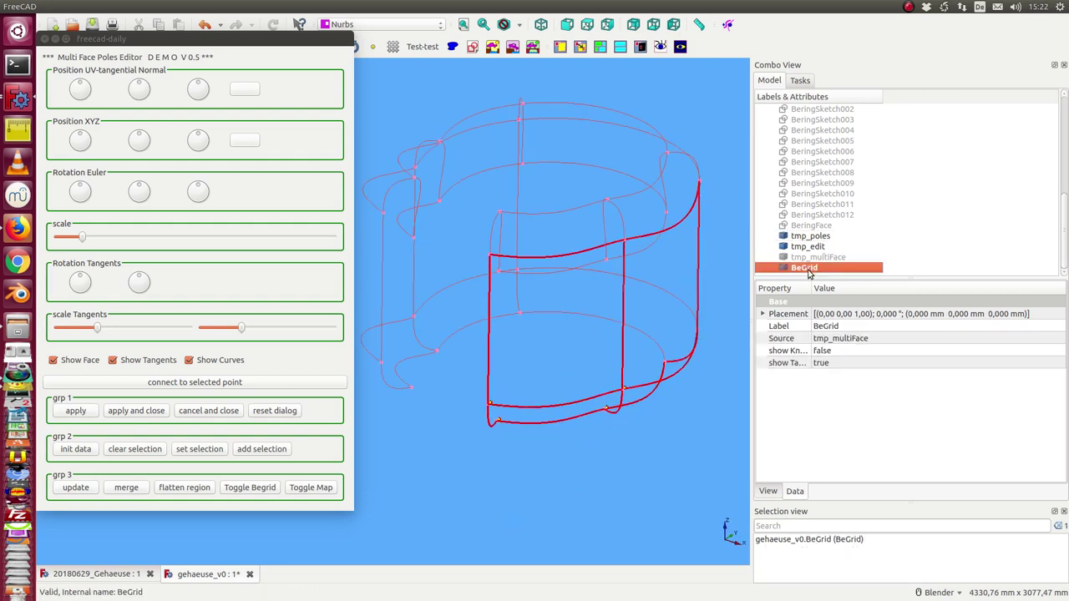
Step: In front view, raise the selected bottom poles four steps, then lower them two steps
key("1")
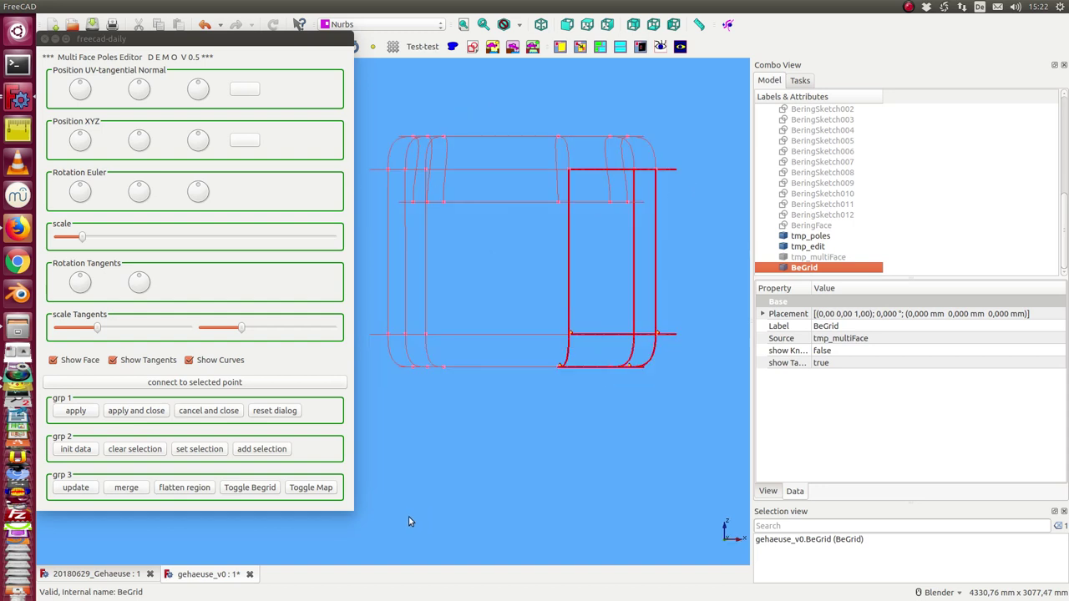
left_click(519, 496)
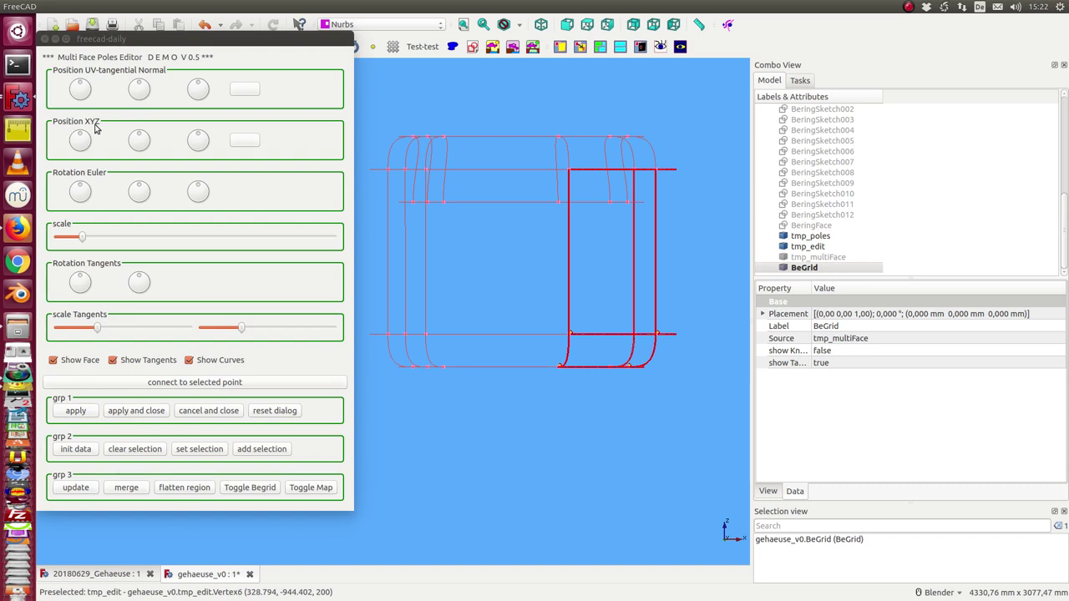
left_click(248, 144)
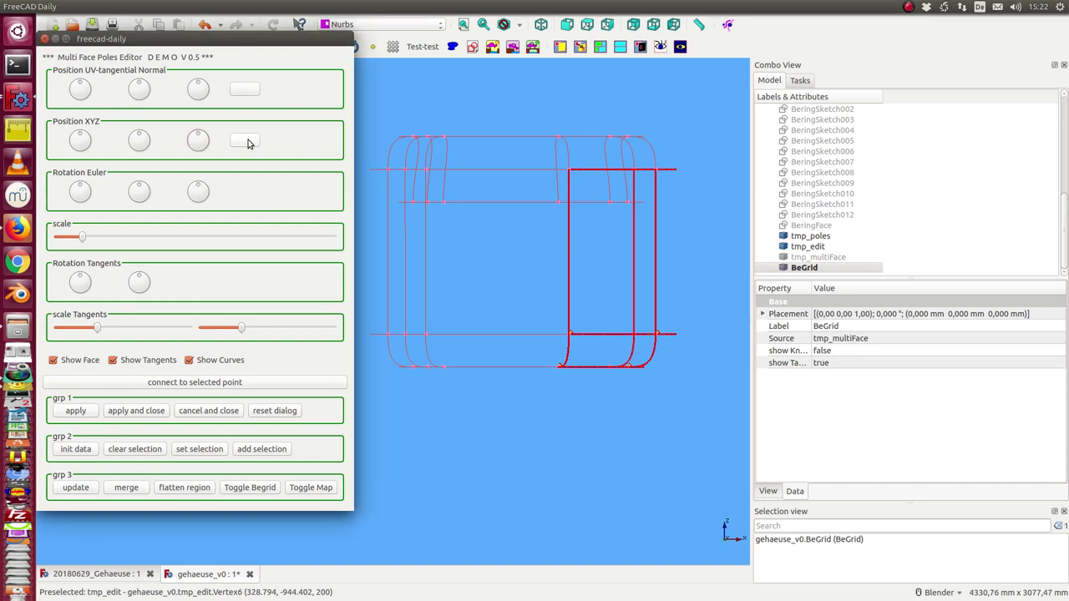
key("Up")
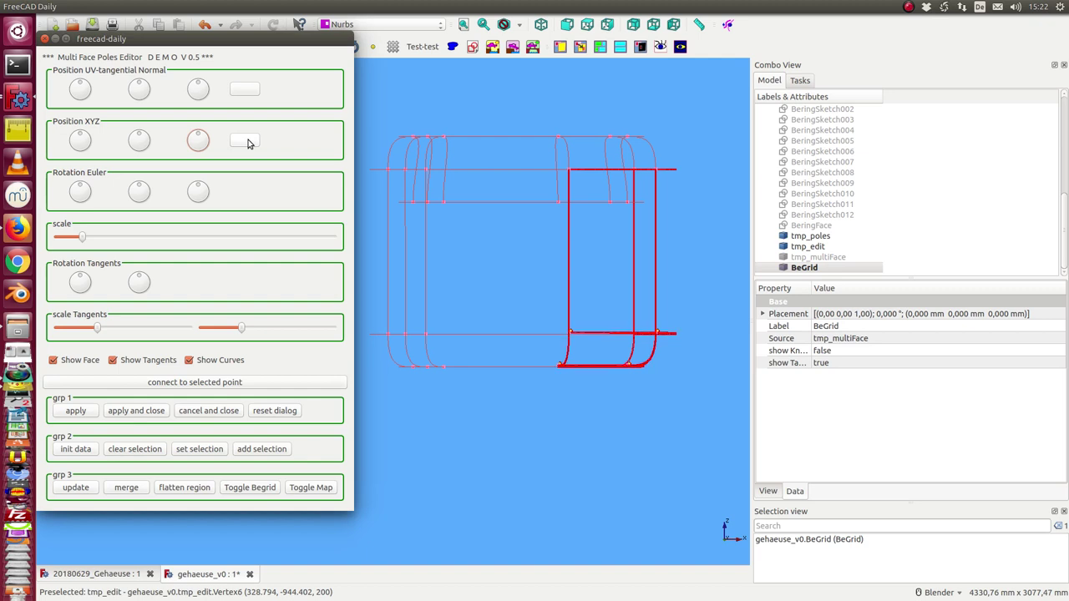
key("Up")
key("Up")
key("Up")
key("Up")
key("Up")
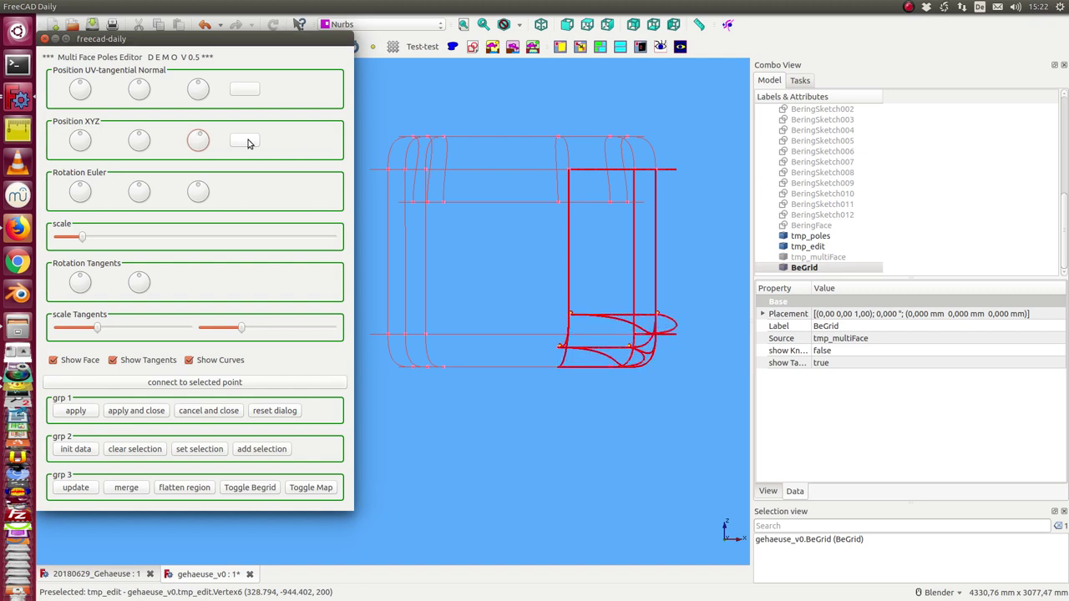
key("Up")
key("Up")
key("Up")
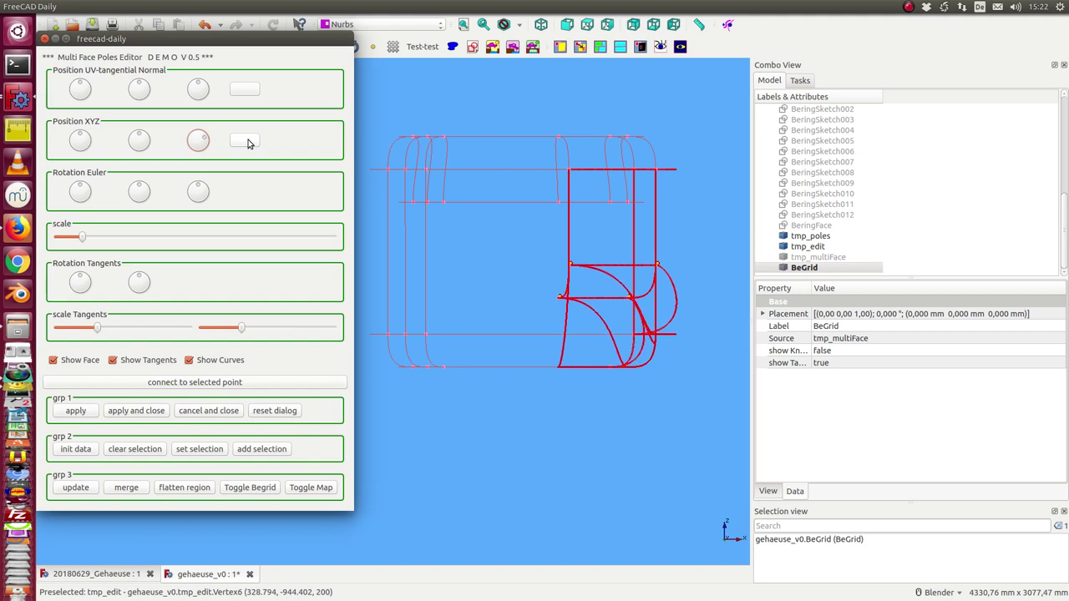
key("Up")
key("Down")
key("Down")
key("Down")
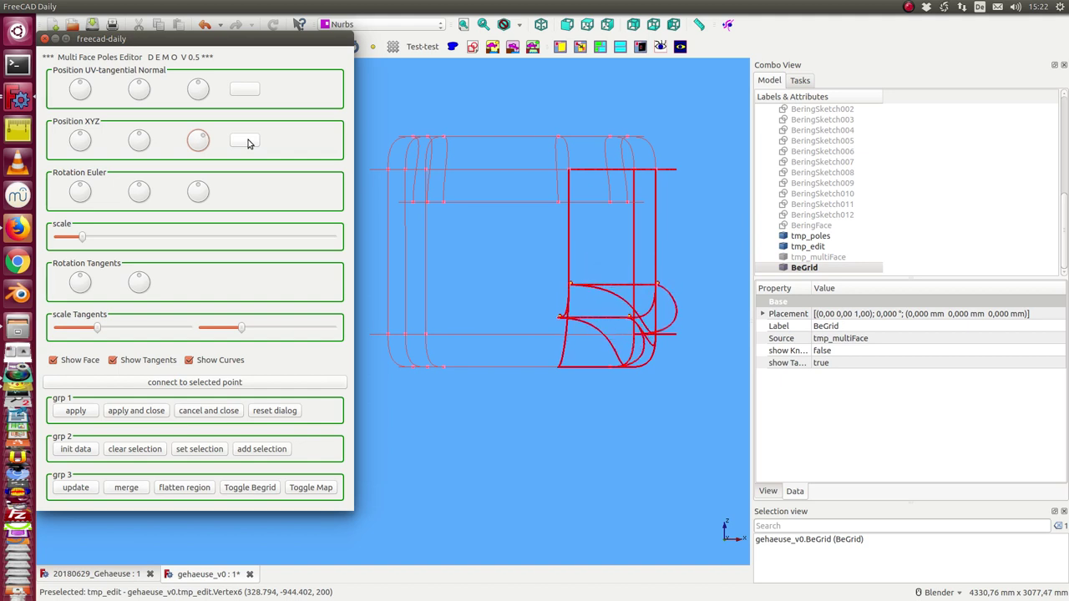
key("Down")
key("Down")
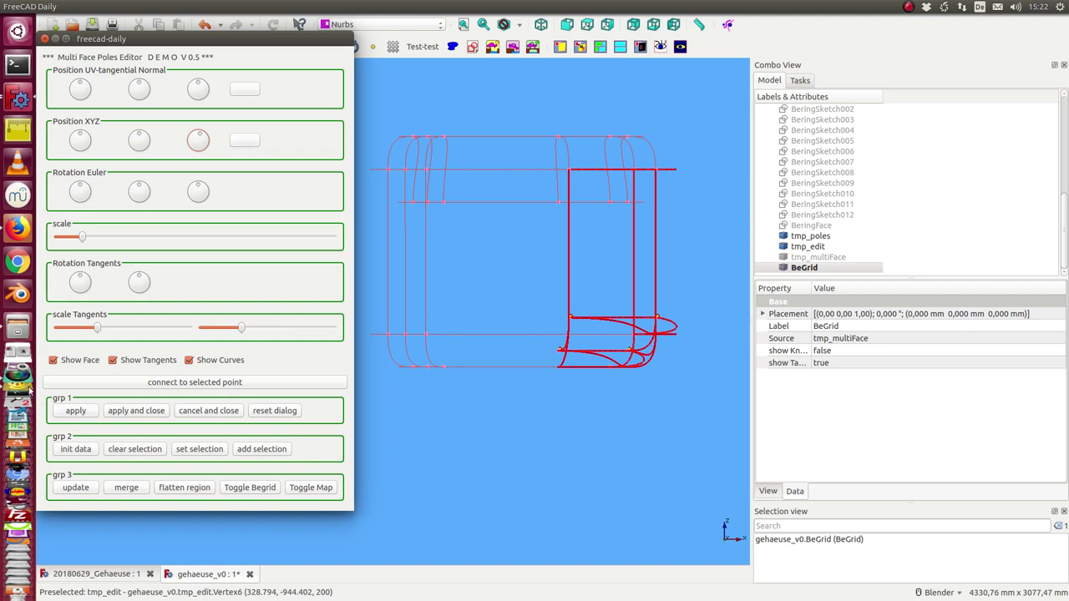
Step: Apply the pole edits, check the surface from front and side views, then hide BeGrid
left_click(76, 410)
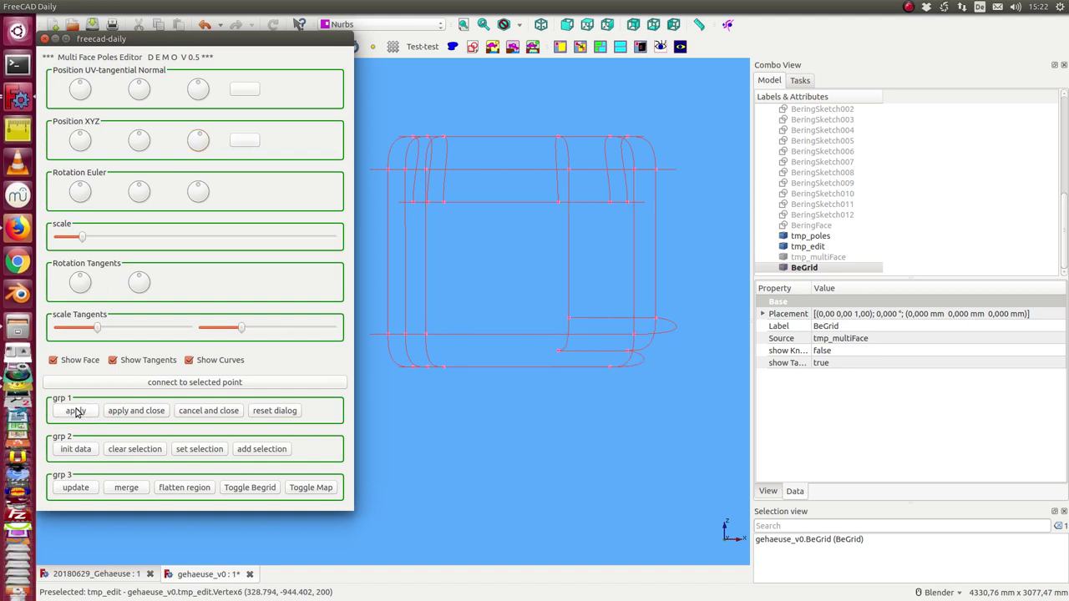
mouse_move(689, 262)
middle_mouse_down()
mouse_move(618, 231)
mouse_move(586, 251)
middle_mouse_up()
key("1")
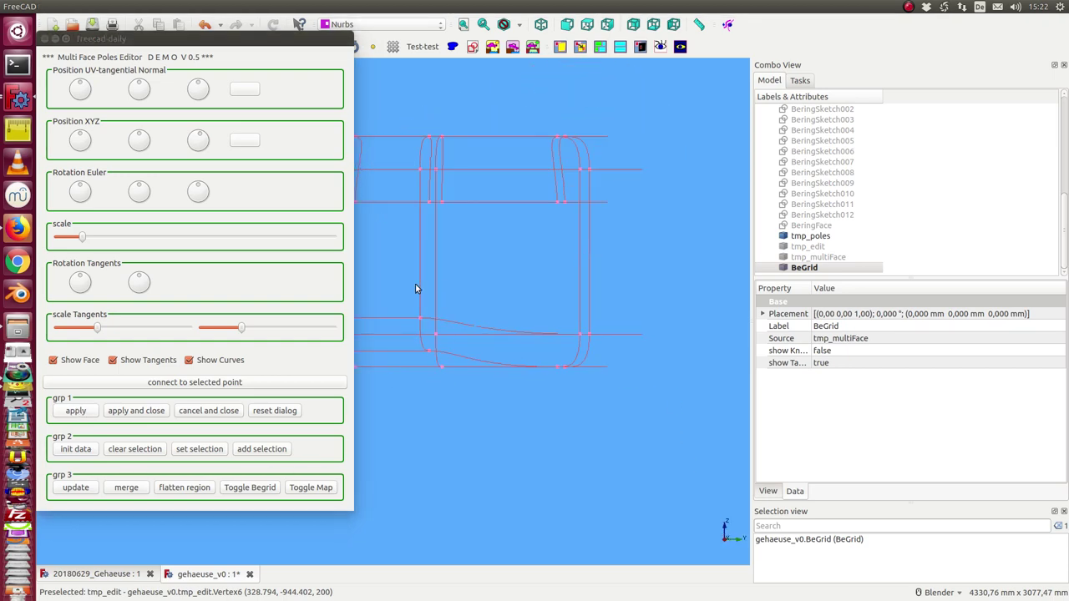
key("3")
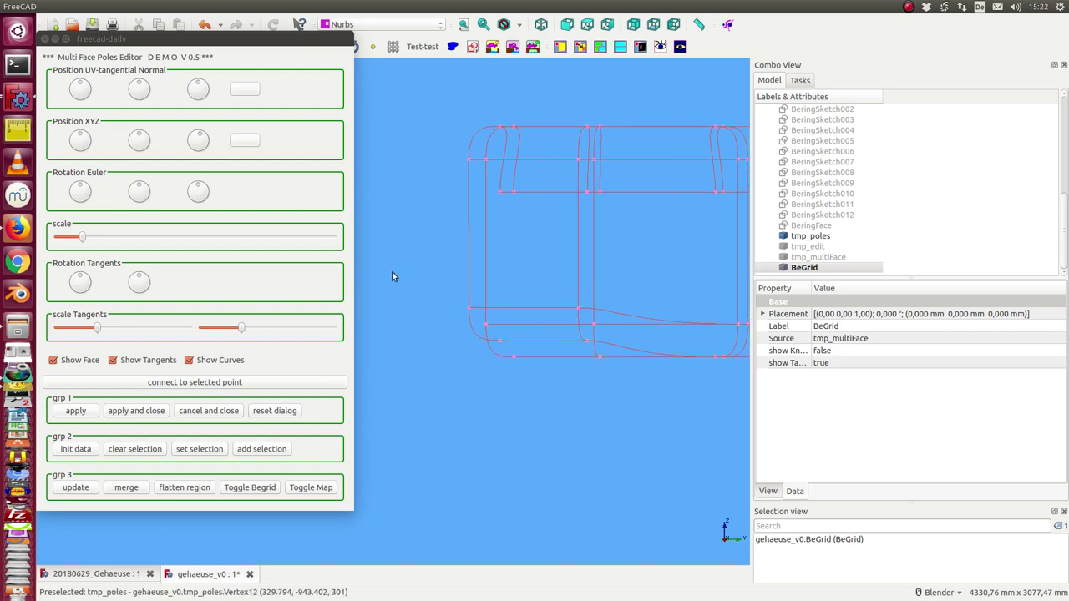
mouse_move(392, 271)
middle_mouse_down()
mouse_move(501, 353)
mouse_move(542, 332)
middle_mouse_up()
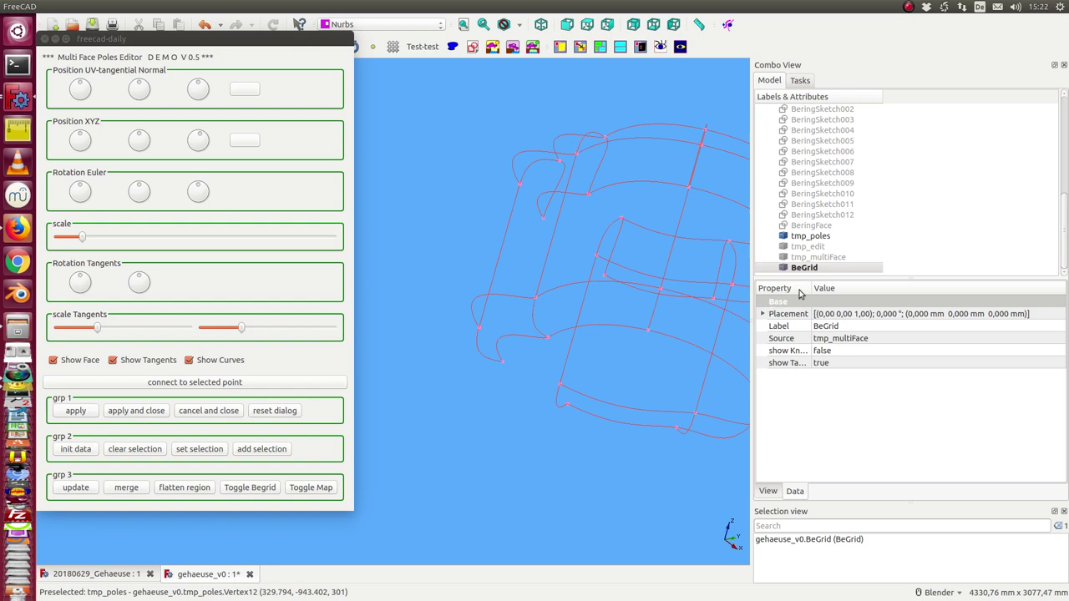
left_click(804, 267)
key("space")
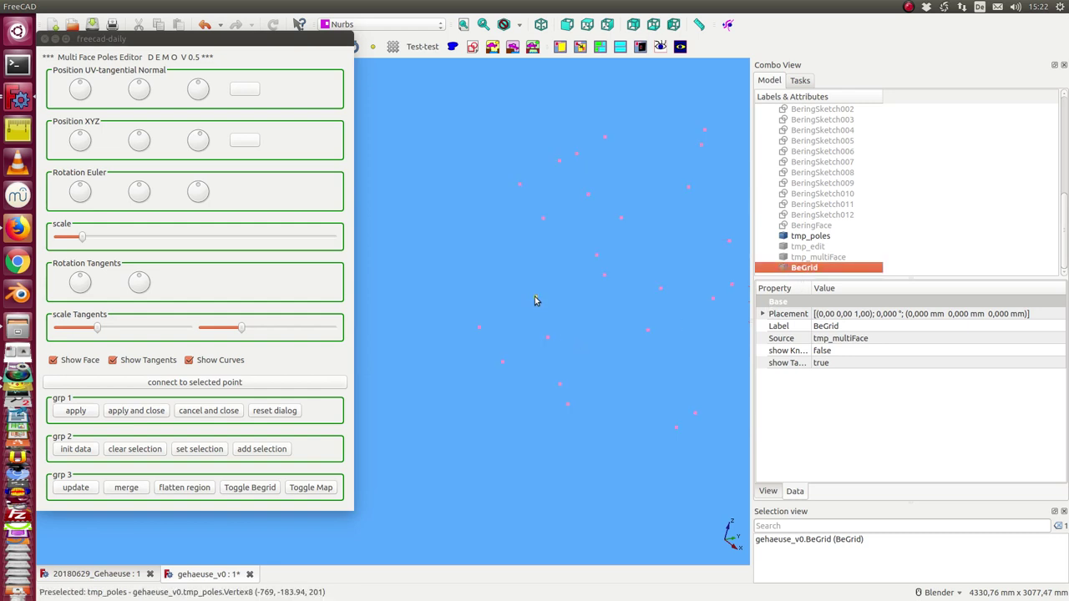
Step: Load four neighbouring pole vertices as the new edit region with set selection
left_click(535, 297)
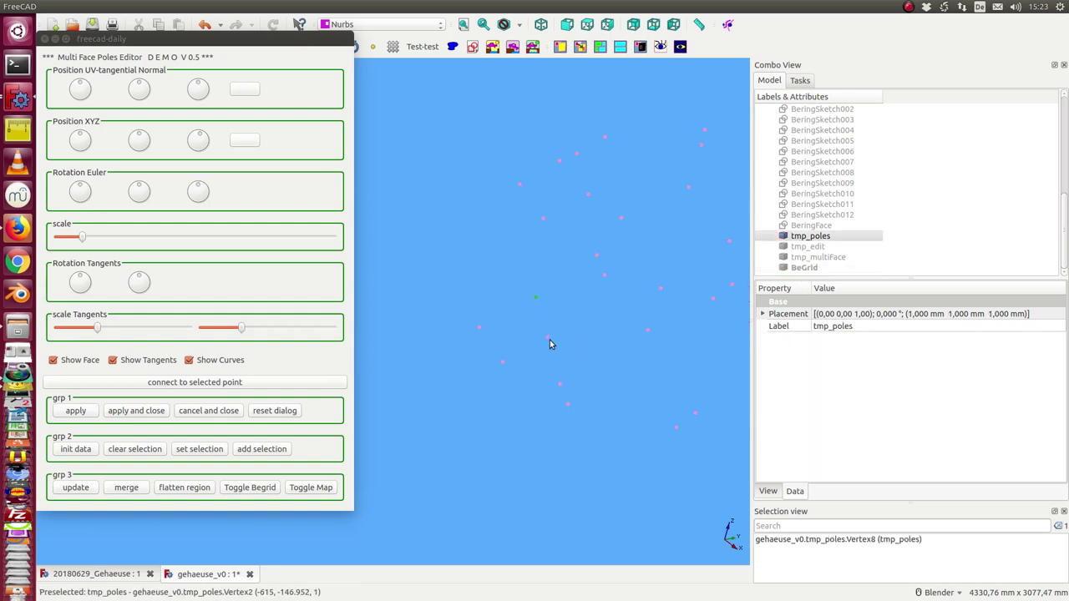
left_click(547, 338, "ctrl")
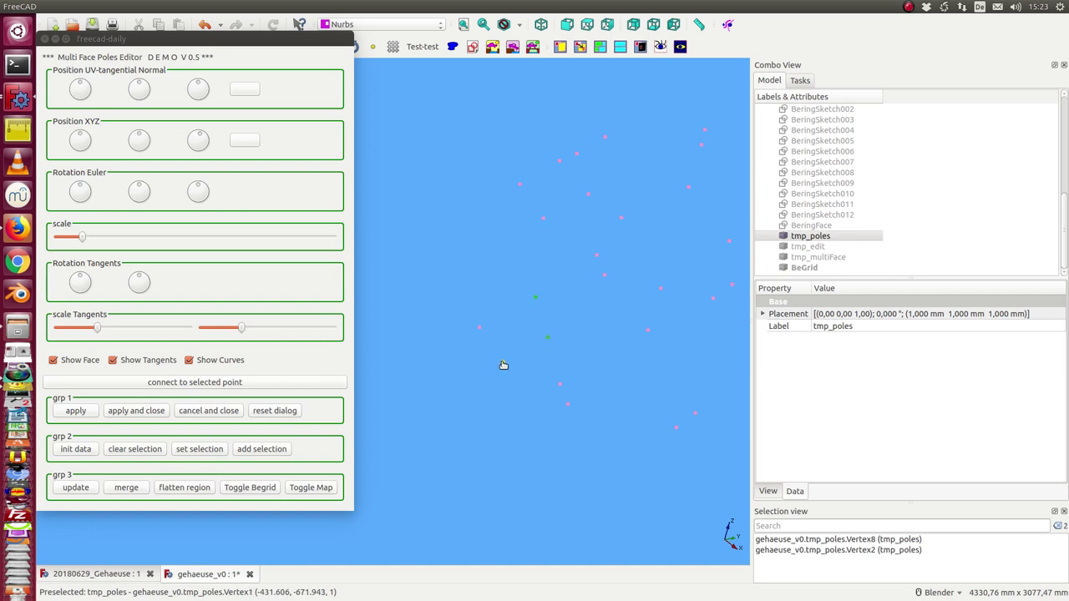
left_click(502, 362, "ctrl")
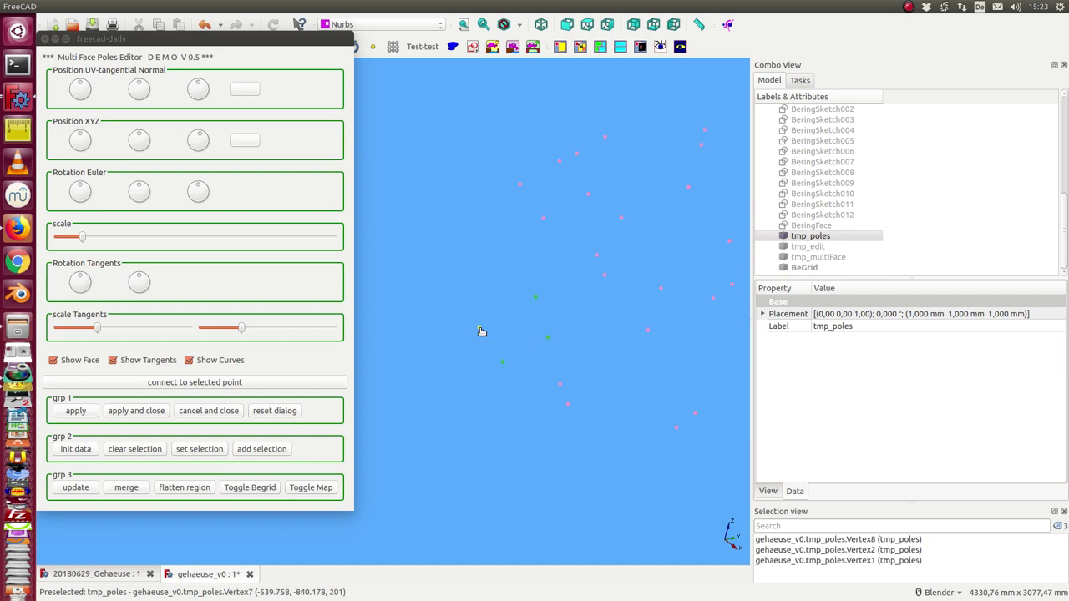
left_click(481, 331, "ctrl")
left_click(194, 449)
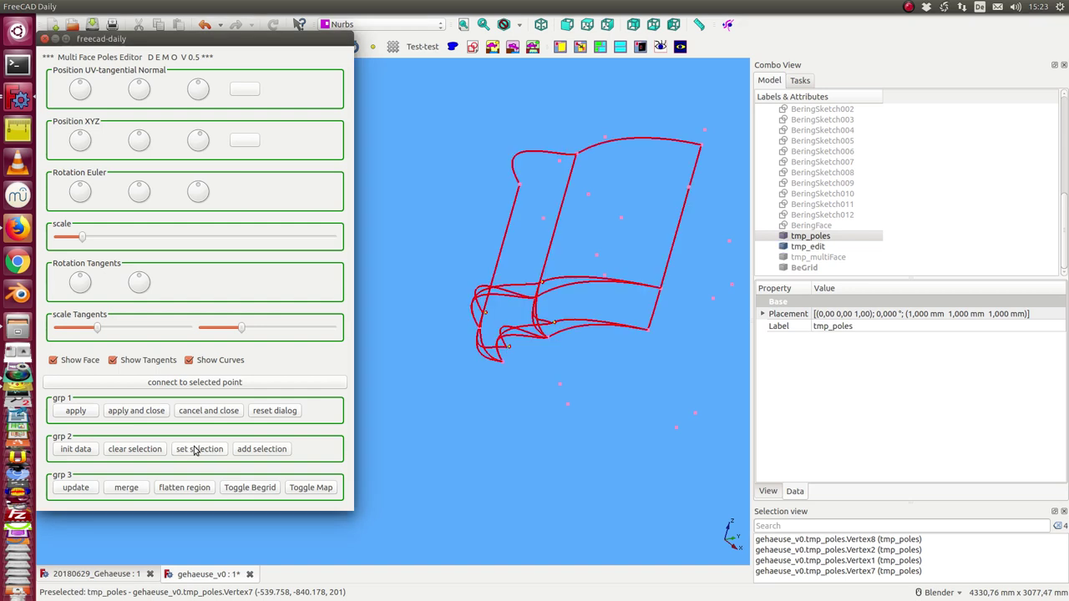
Step: Inspect the edit region from two angles, apply it, and select BeGrid
mouse_move(503, 484)
middle_mouse_down()
mouse_move(493, 420)
mouse_move(505, 452)
middle_mouse_up()
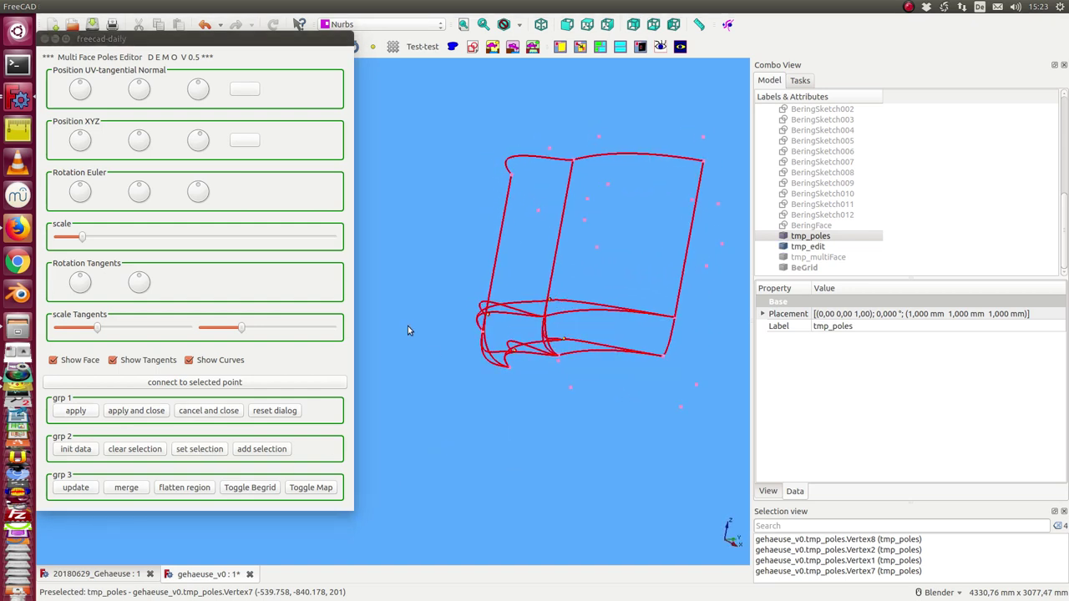
mouse_move(407, 330)
middle_mouse_down()
mouse_move(448, 351)
mouse_move(434, 334)
middle_mouse_up()
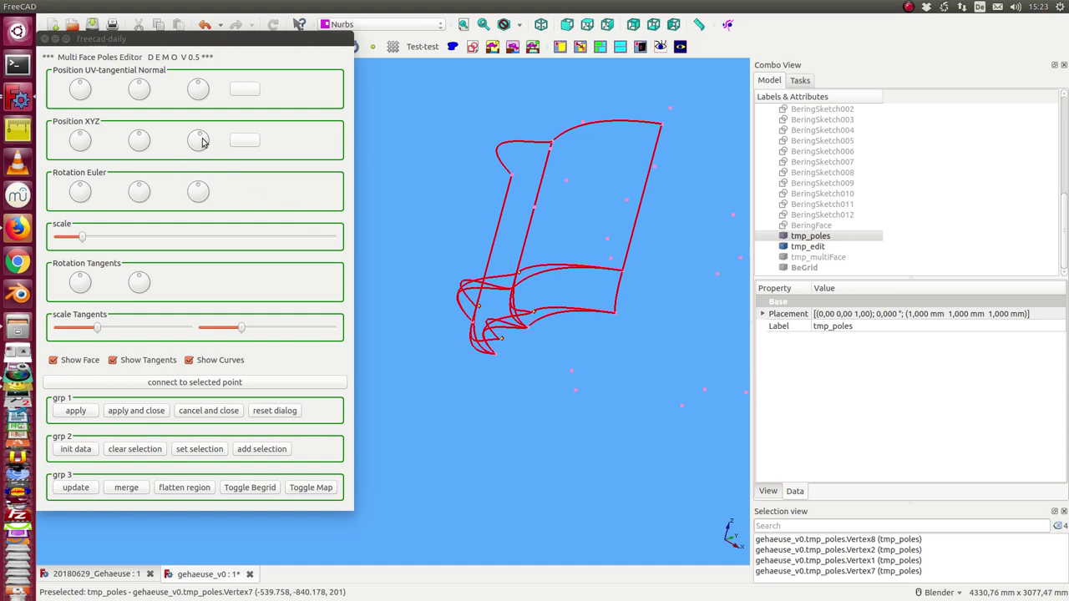
left_click(74, 412)
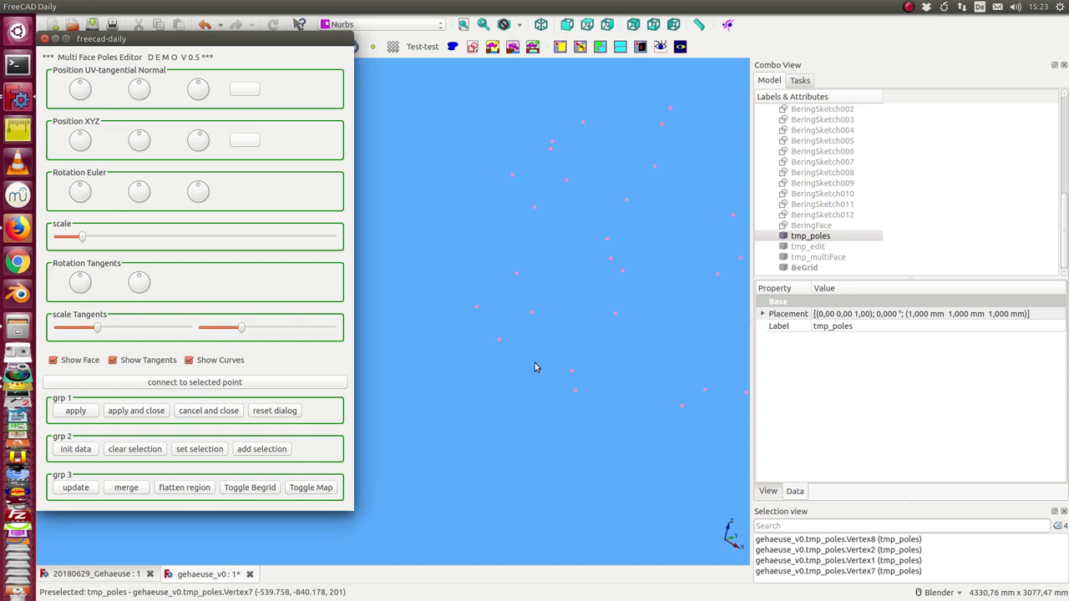
left_click(804, 267)
Step: Show BeGrid, examine the reshaped housing from front and oblique angles, then hide it again
key("space")
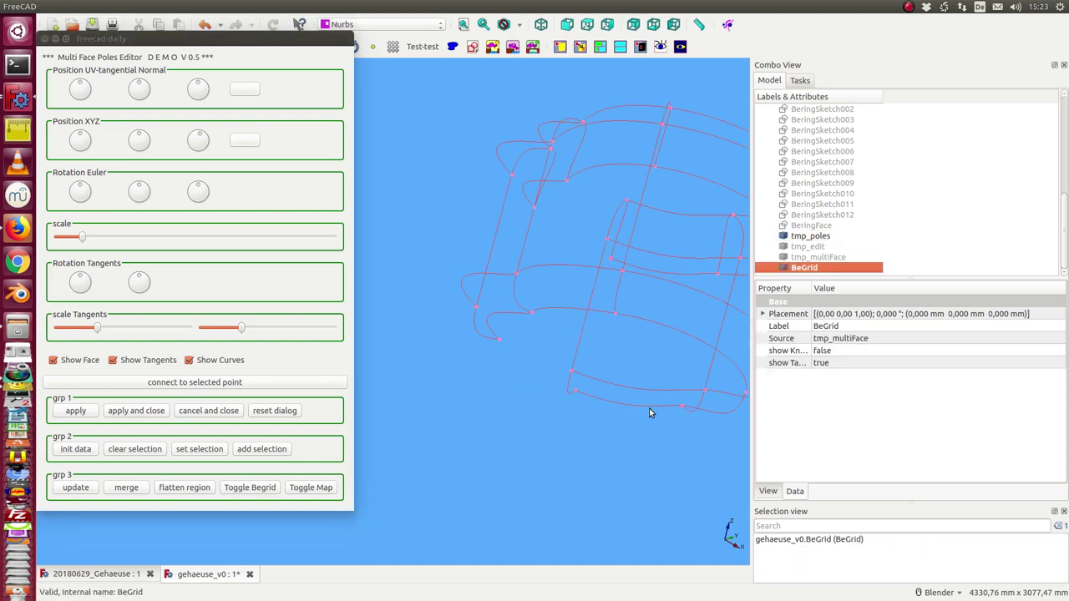
mouse_move(648, 409)
middle_mouse_down()
mouse_move(560, 367)
mouse_move(526, 374)
middle_mouse_up()
key("1")
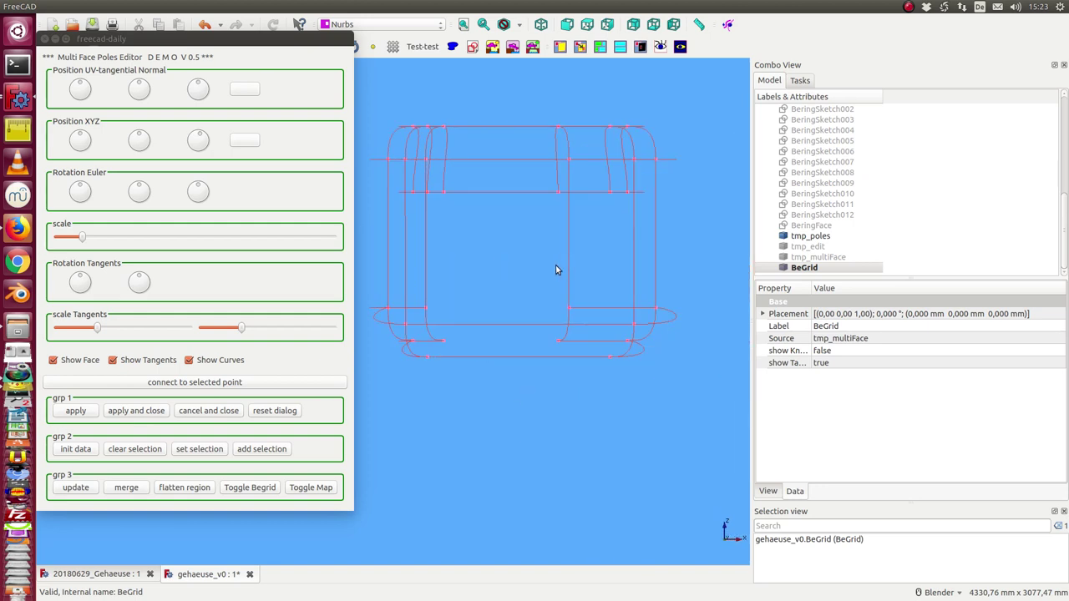
mouse_move(555, 264)
middle_mouse_down()
mouse_move(544, 435)
mouse_move(477, 449)
middle_mouse_up()
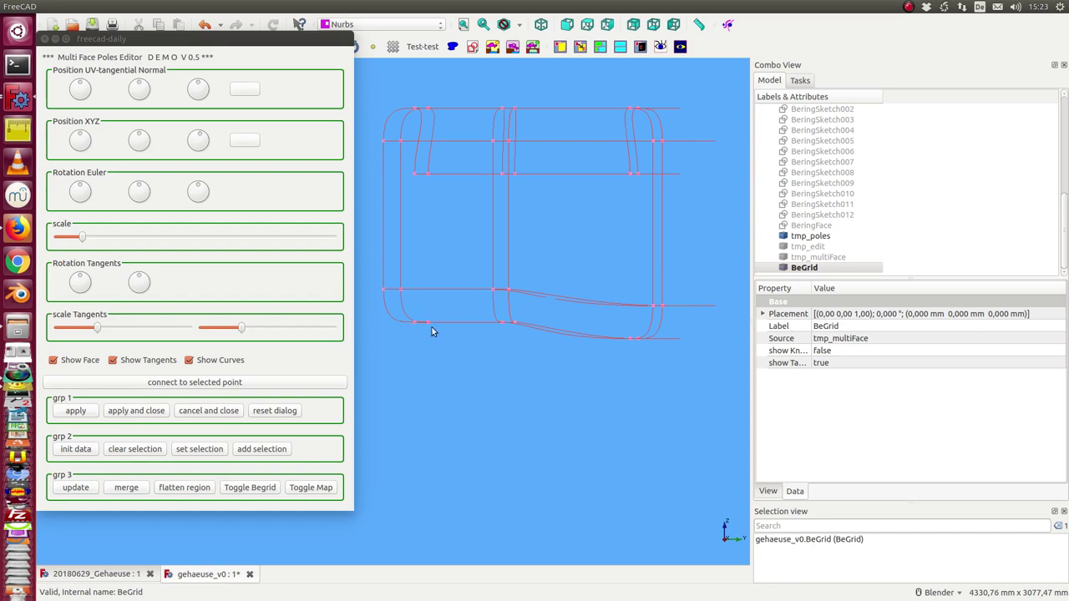
mouse_move(751, 477)
middle_mouse_down()
mouse_move(644, 432)
mouse_move(579, 434)
mouse_move(716, 246)
mouse_move(635, 229)
mouse_move(669, 255)
middle_mouse_up()
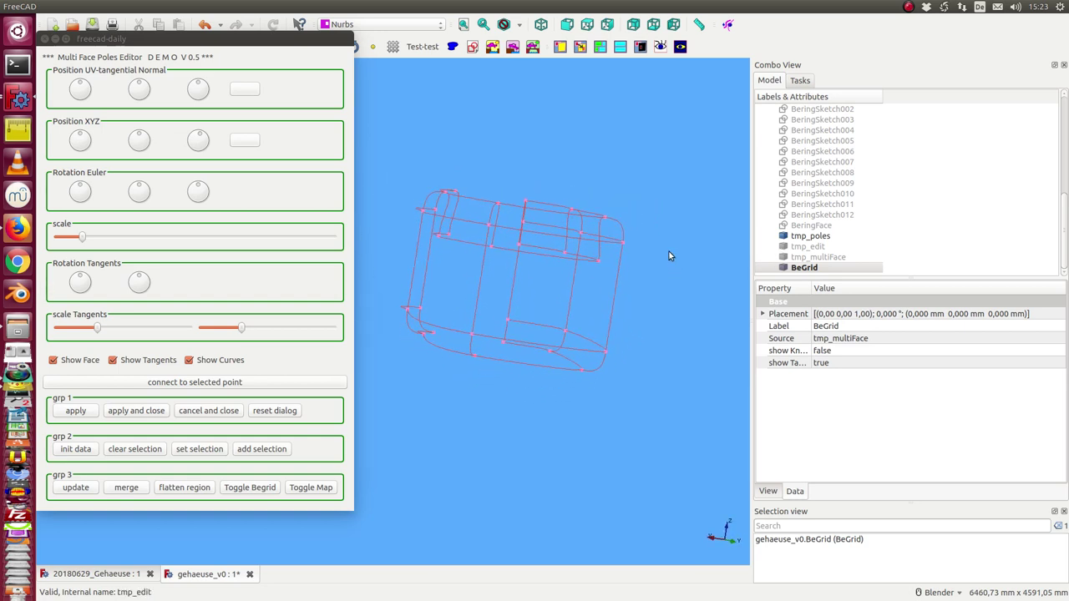
mouse_move(521, 363)
middle_mouse_down()
mouse_move(508, 306)
mouse_move(615, 325)
mouse_move(440, 266)
mouse_move(511, 209)
middle_mouse_up()
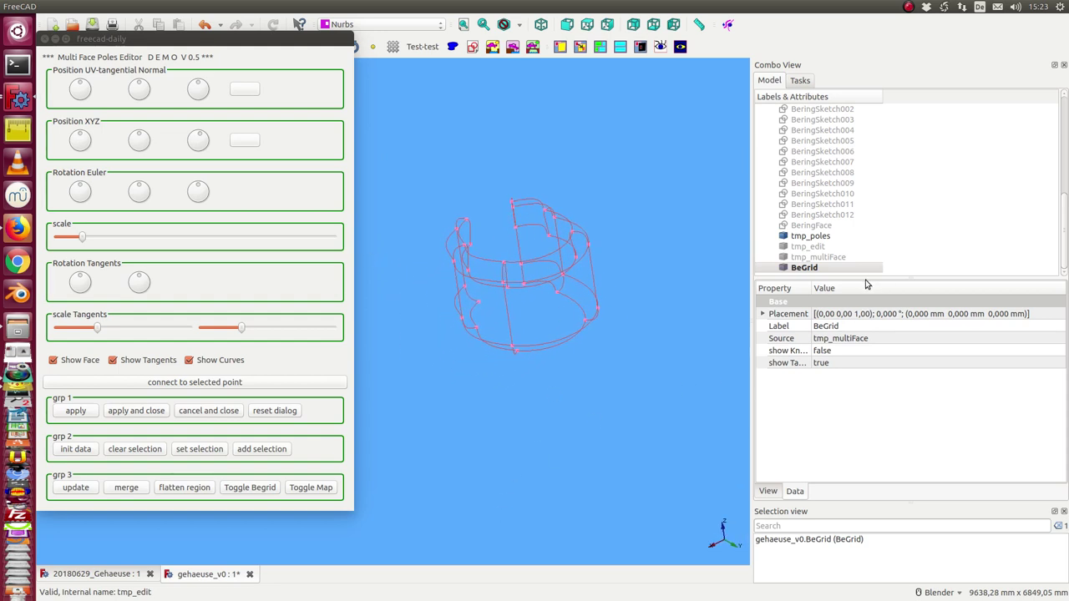
mouse_move(505, 365)
middle_mouse_down()
mouse_move(492, 358)
mouse_move(537, 351)
middle_mouse_up()
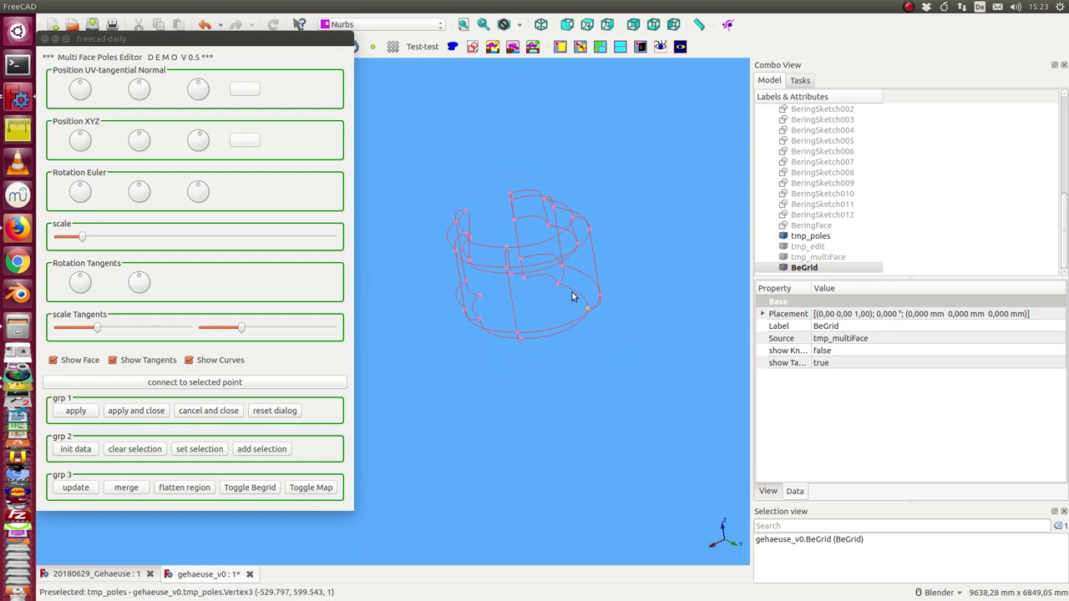
scroll(572, 300, "down", 2)
scroll(573, 300, "up", 5)
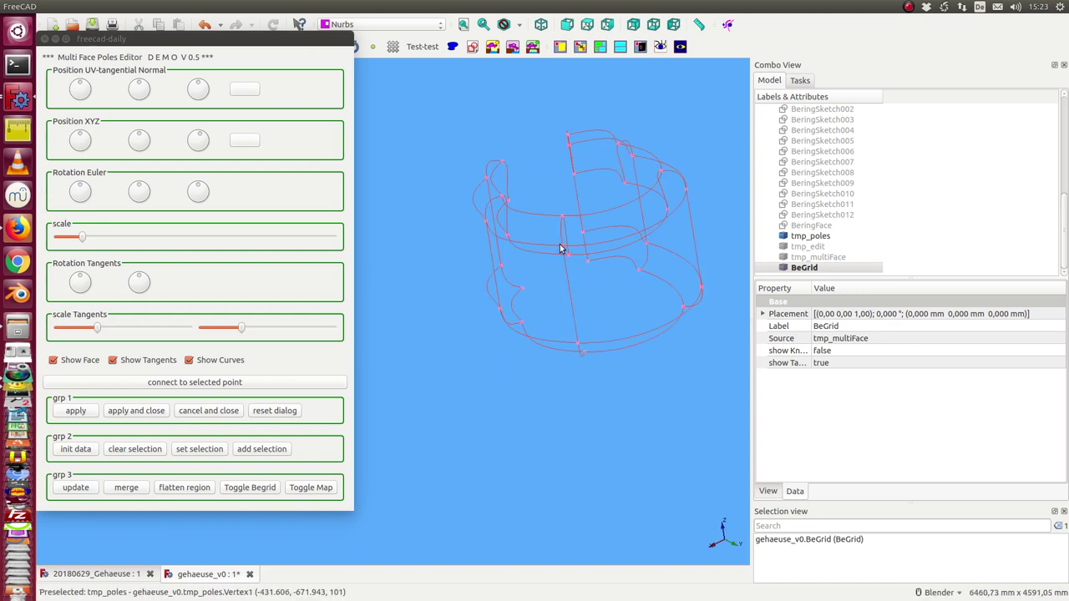
mouse_move(666, 249)
middle_mouse_down()
mouse_move(634, 234)
mouse_move(666, 307)
middle_mouse_up()
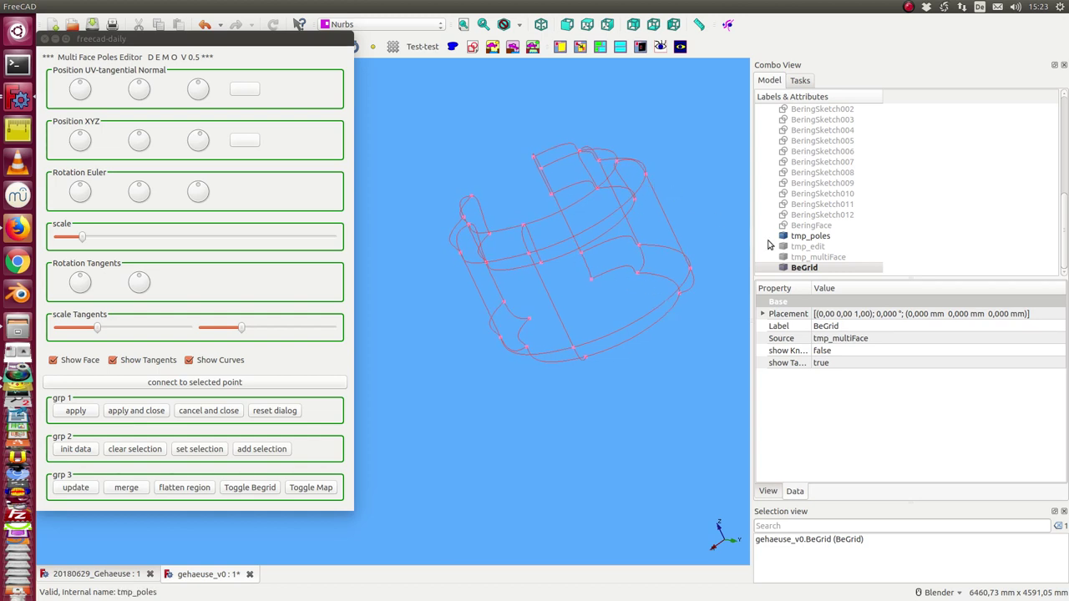
left_click(800, 268)
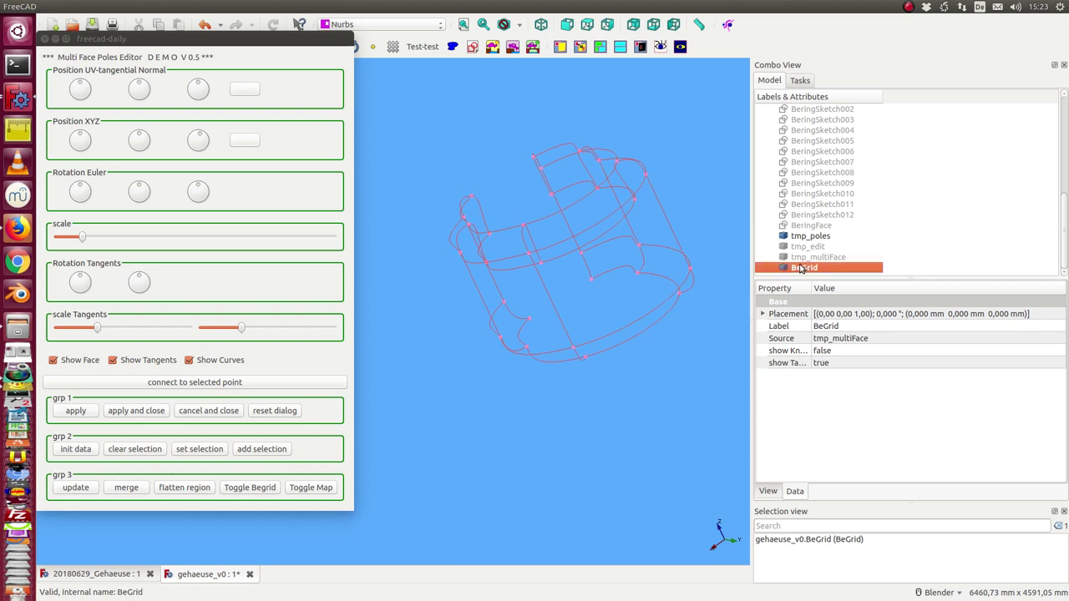
key("space")
key("space")
key("space")
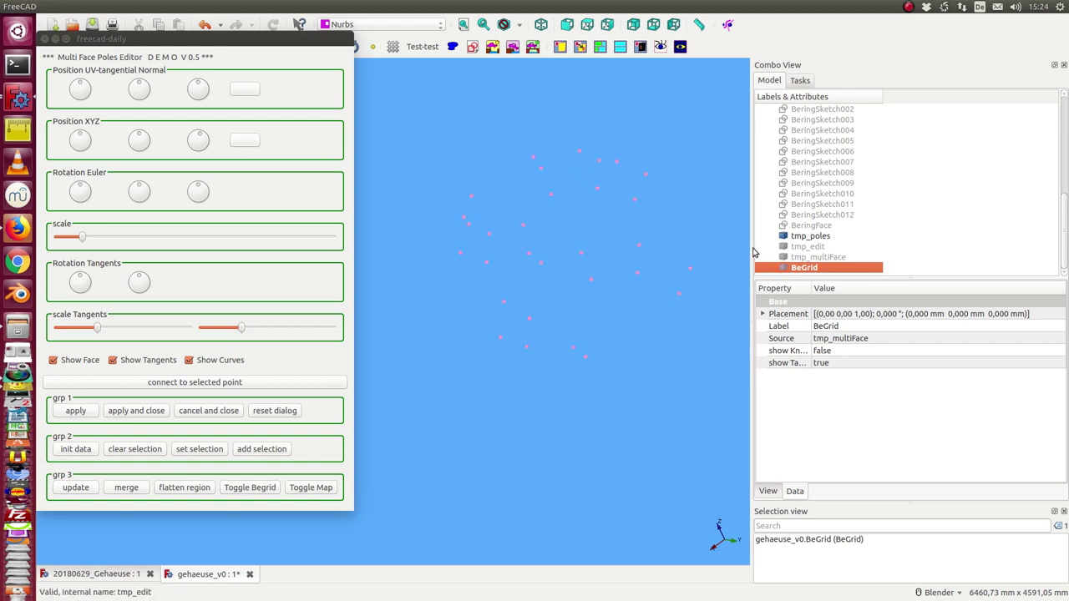
Step: Set poles Vertex16, 15, 9 and 10 as the edit region and orbit the new red patch
left_click(529, 255)
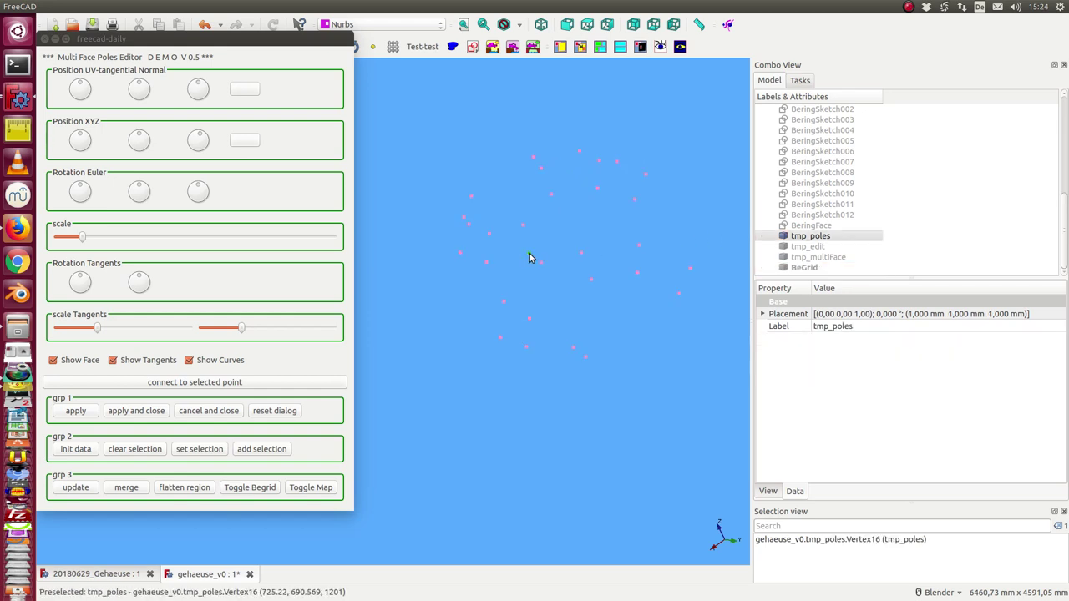
left_click(645, 175, "ctrl")
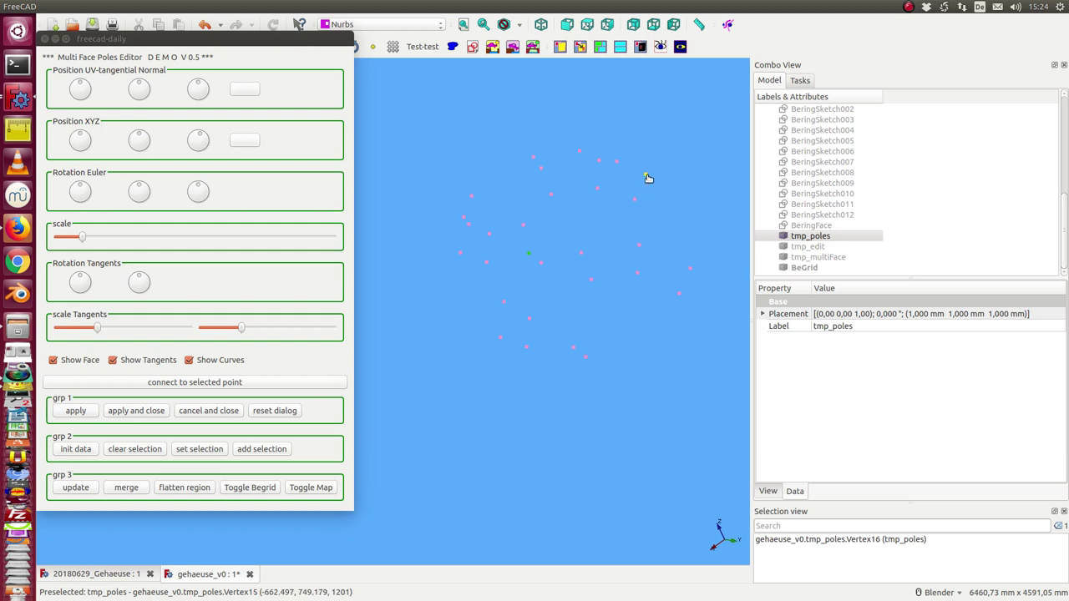
left_click(692, 271, "ctrl")
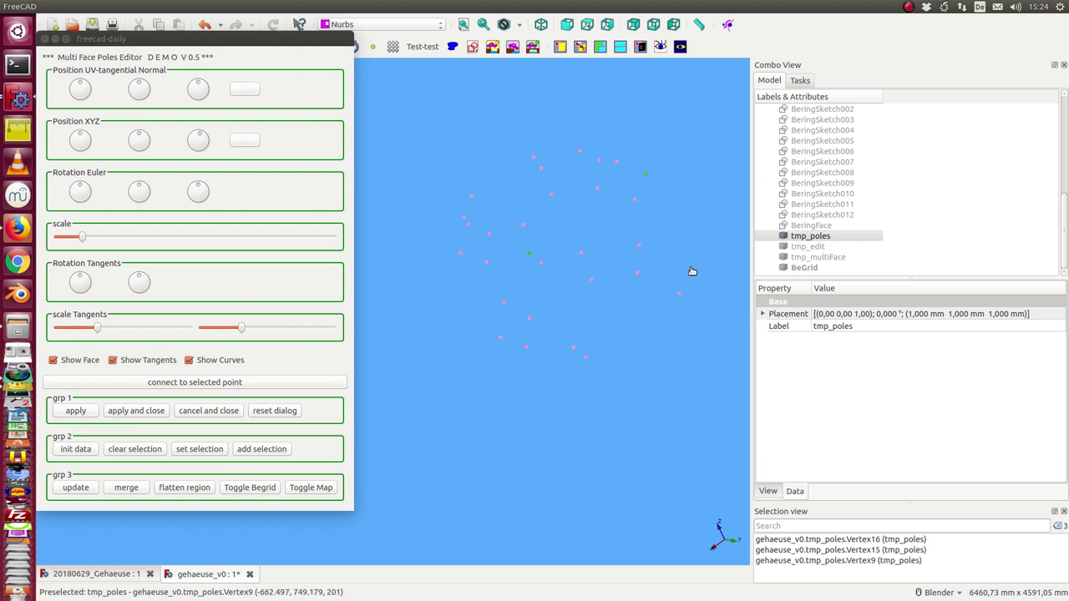
left_click(574, 348, "ctrl")
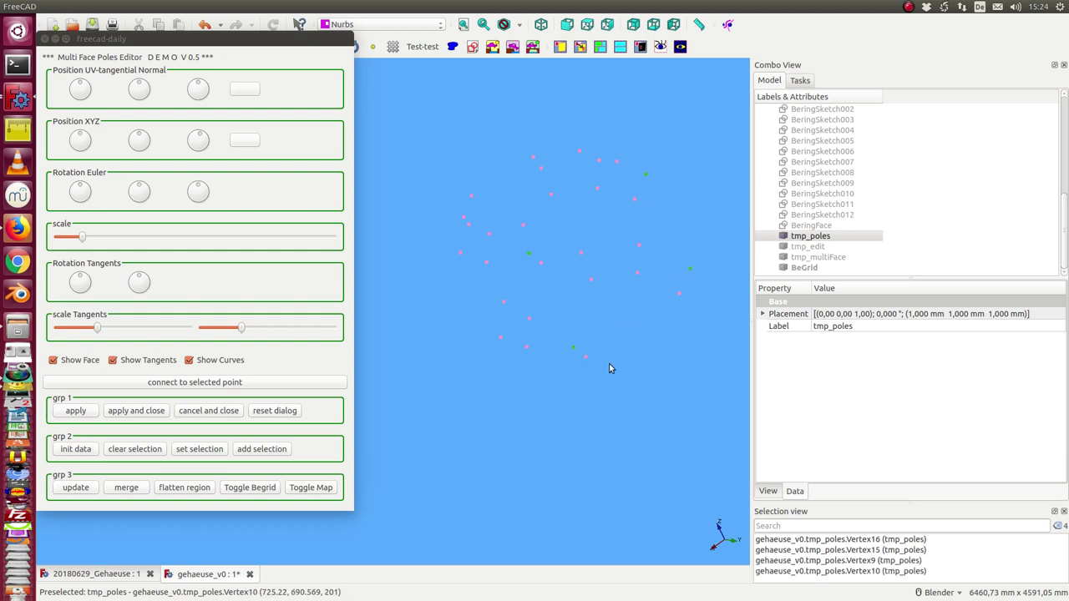
left_click(183, 451)
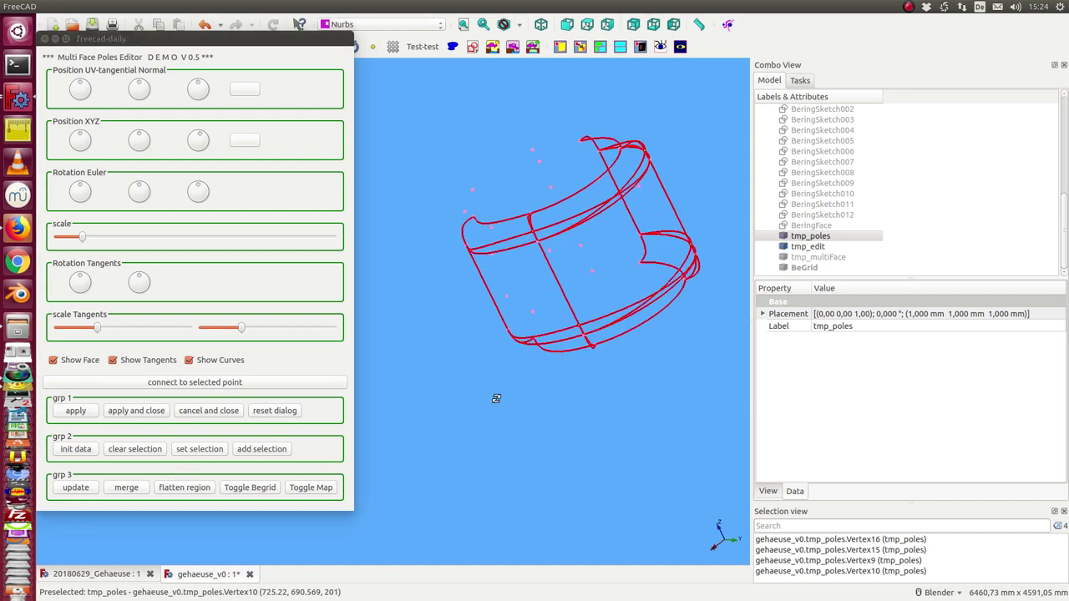
mouse_move(496, 398)
middle_mouse_down()
mouse_move(487, 424)
mouse_move(409, 389)
mouse_move(399, 355)
mouse_move(442, 365)
mouse_move(453, 410)
mouse_move(442, 397)
middle_mouse_up()
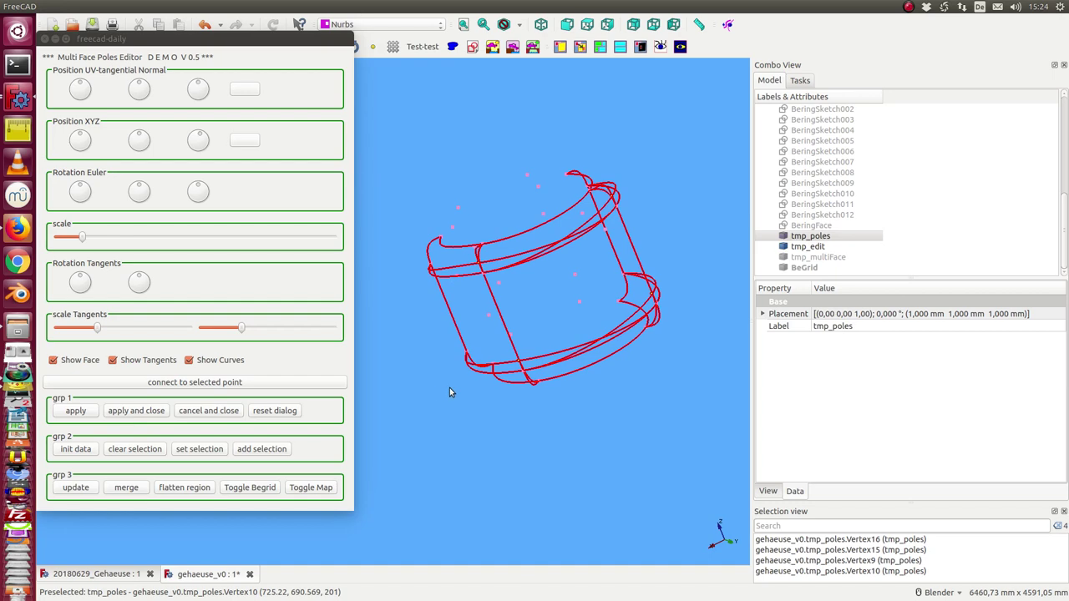
Step: Clear the selection and centre the red edit cage in a straight front view
key("3")
left_click(791, 267)
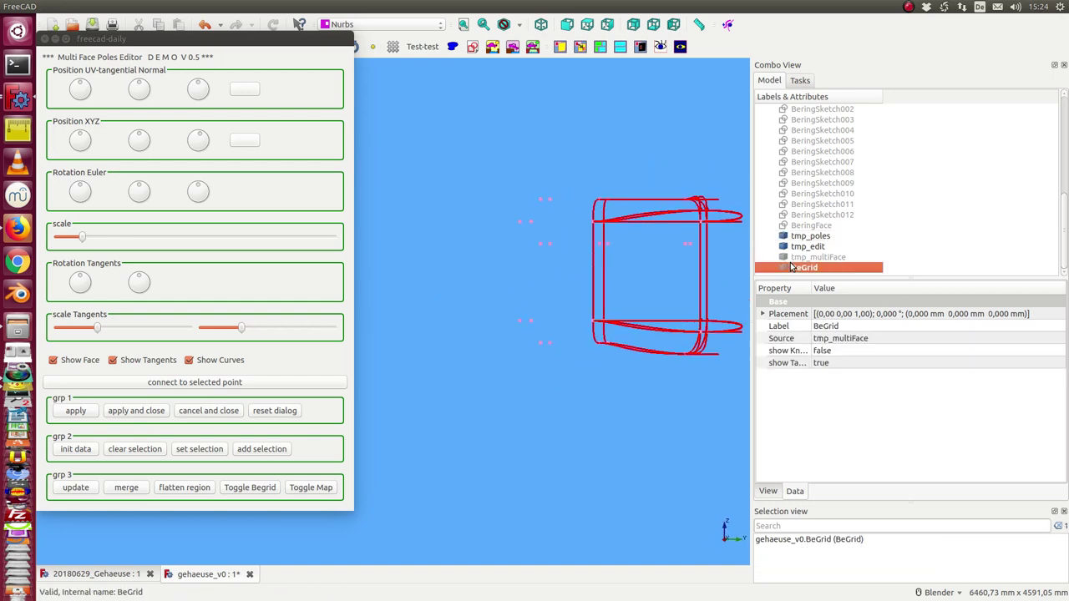
left_click(501, 149)
middle_click_drag(501, 150, 500, 172)
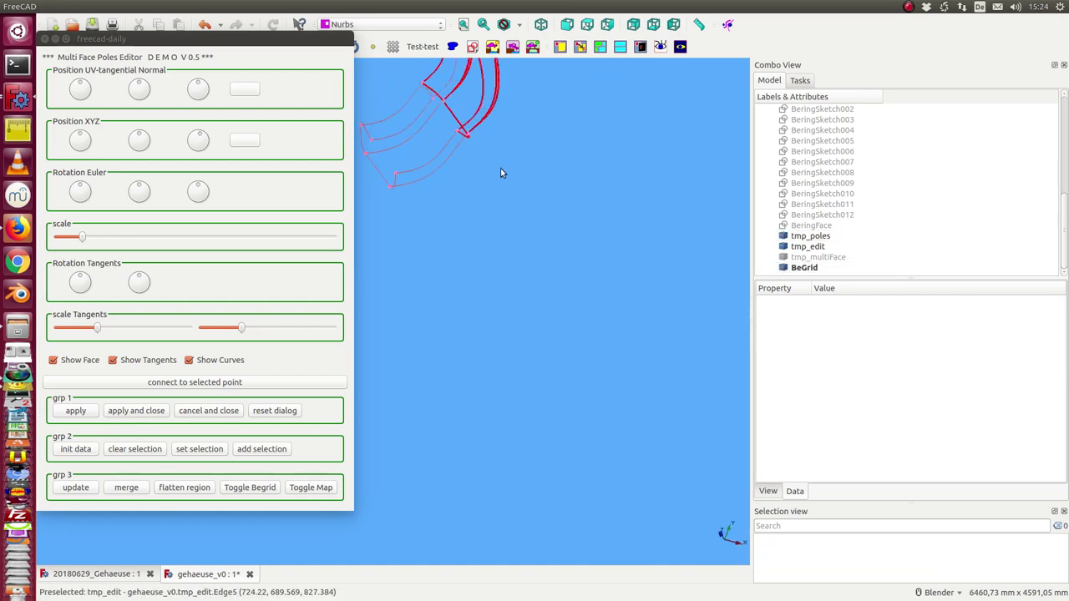
key("1")
middle_click_drag(652, 422, 708, 476, "shift")
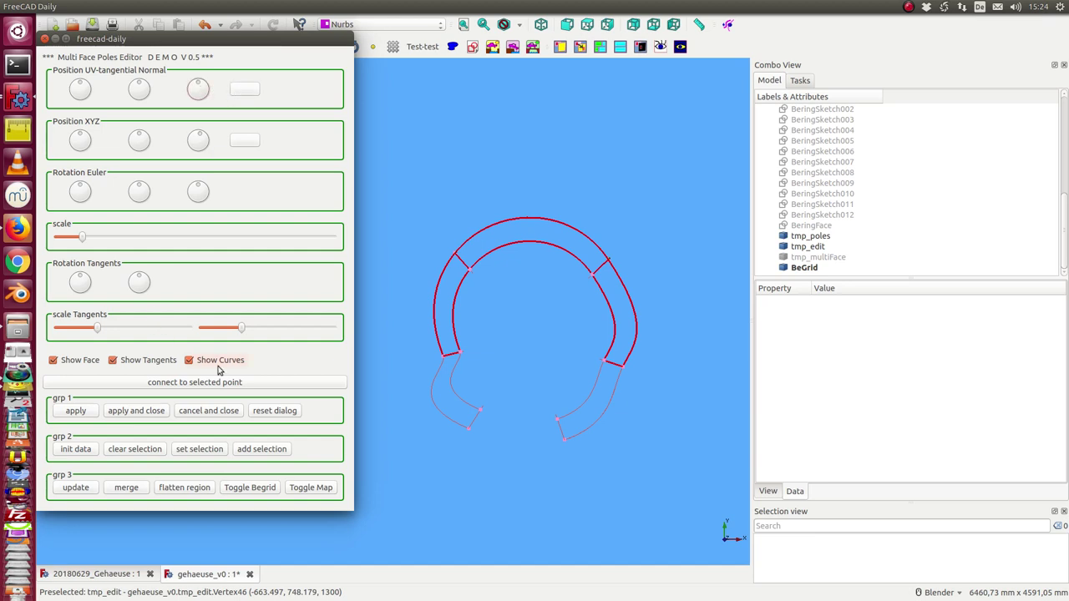
Step: Push the upper-arc region outward along its normal and orbit to check the flange
left_click(268, 413)
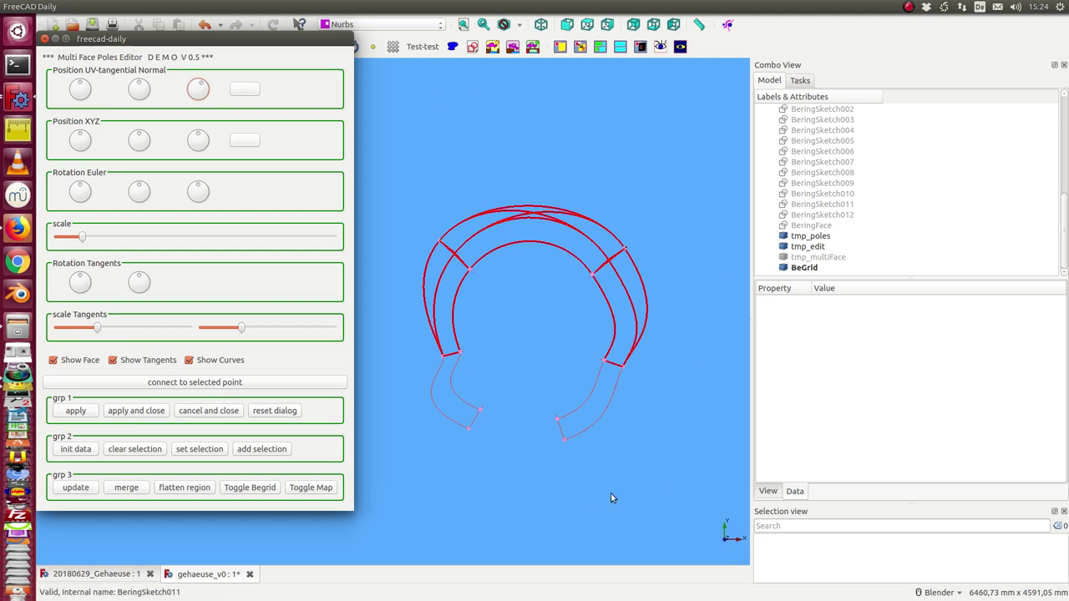
mouse_move(610, 496)
middle_mouse_down()
mouse_move(430, 370)
mouse_move(491, 444)
mouse_move(508, 484)
mouse_move(541, 489)
mouse_move(459, 342)
middle_mouse_up()
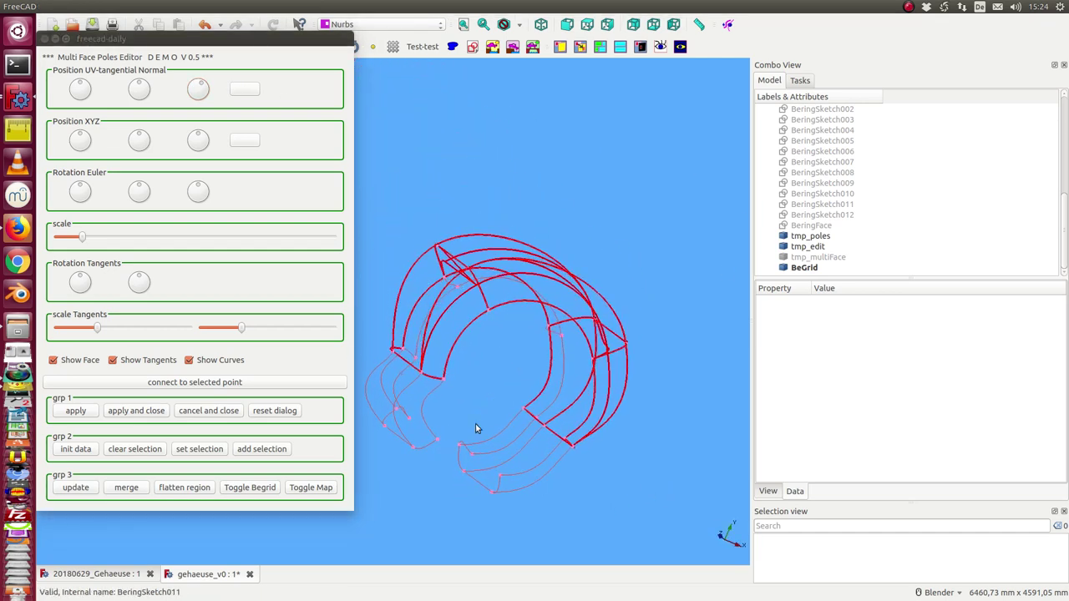
mouse_move(469, 387)
middle_mouse_down()
mouse_move(400, 251)
mouse_move(407, 275)
middle_mouse_up()
Step: From the front view, try moving the selected poles along Z with the editor dial
key("1")
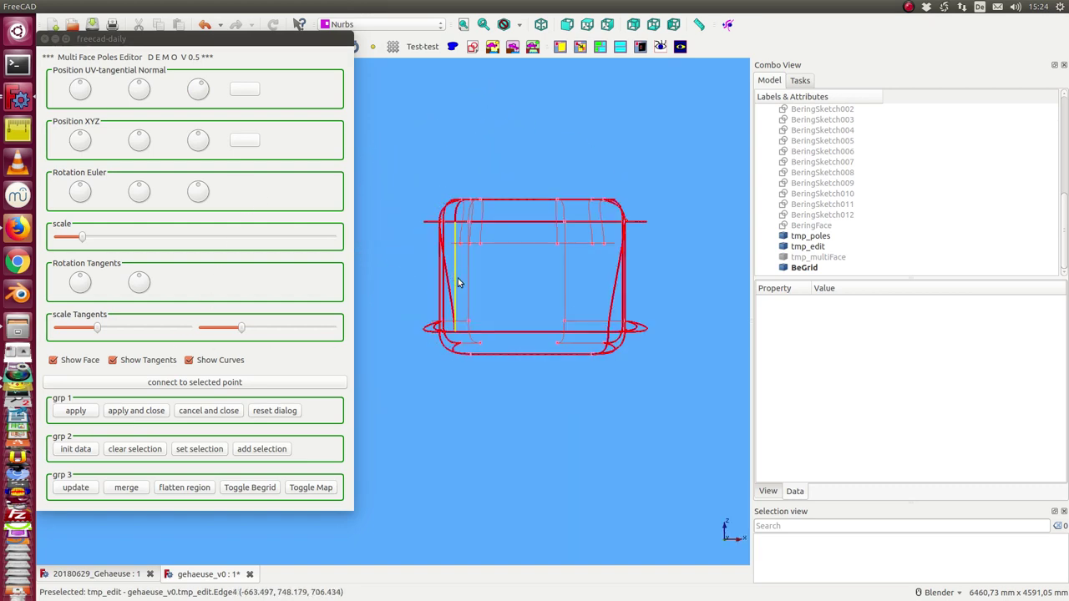
middle_click_drag(499, 349, 493, 370)
key("1")
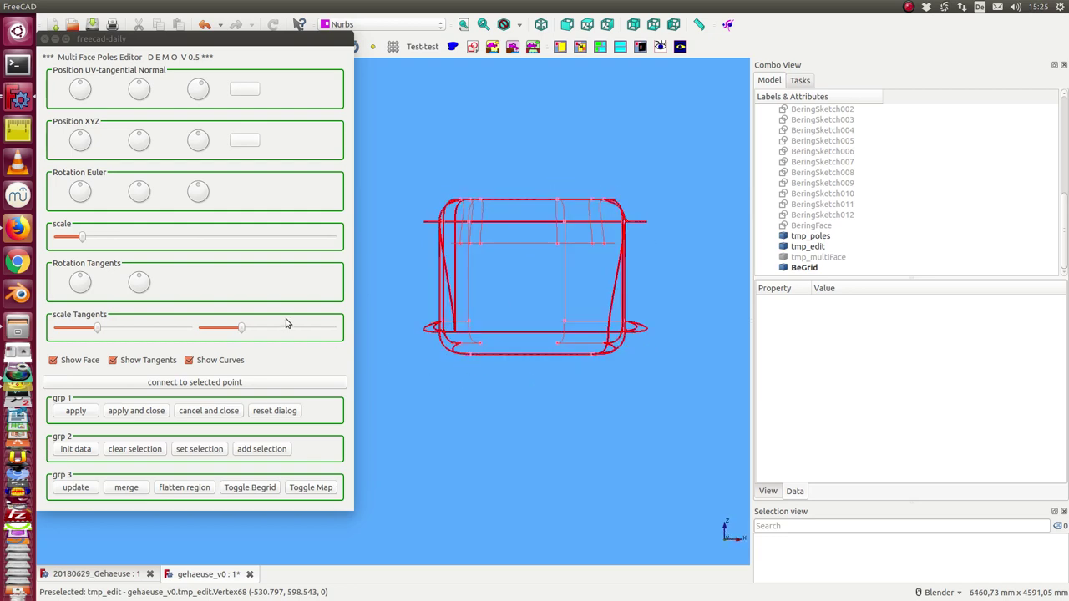
left_click(228, 140)
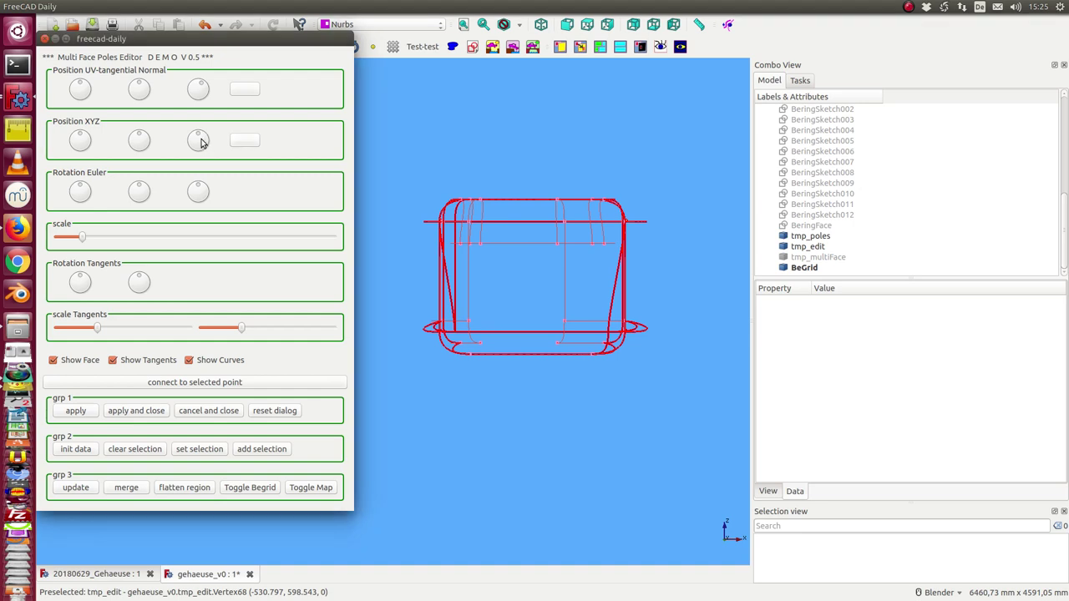
left_click_drag(197, 138, 209, 130)
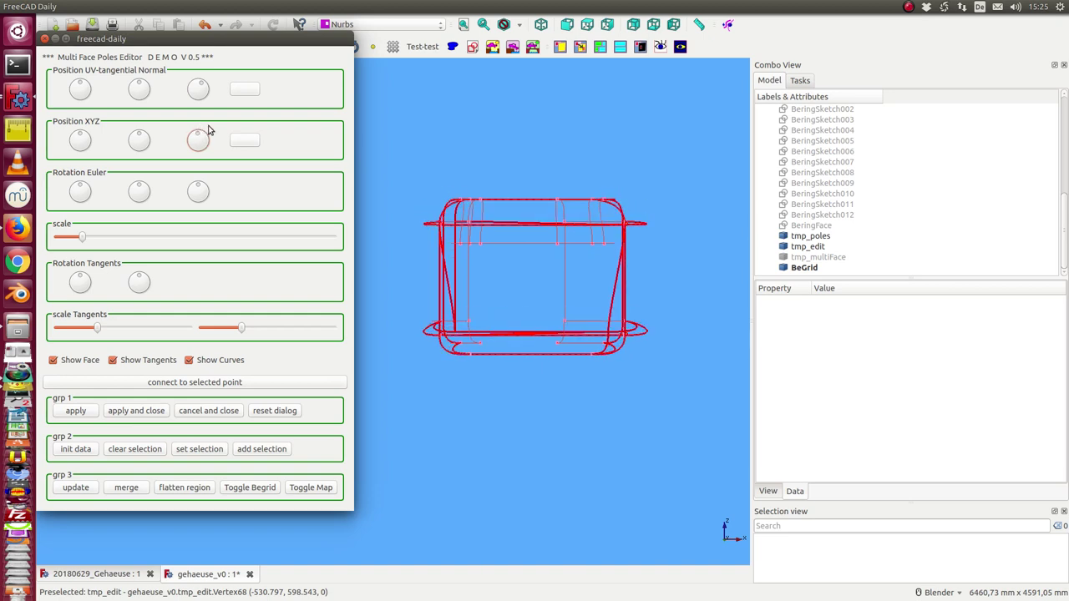
Step: Reset the poles, bulge the ring's right side with the UV dial, and apply the edit
left_click(274, 410)
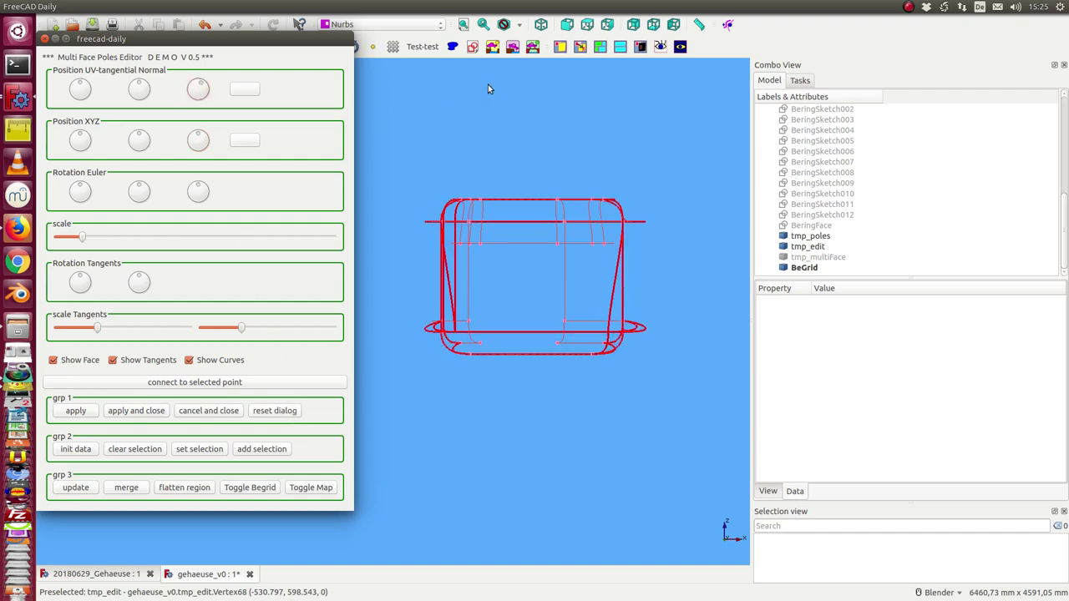
mouse_move(467, 125)
middle_mouse_down()
mouse_move(508, 147)
mouse_move(477, 255)
mouse_move(465, 234)
mouse_move(424, 267)
mouse_move(423, 282)
mouse_move(439, 283)
middle_mouse_up()
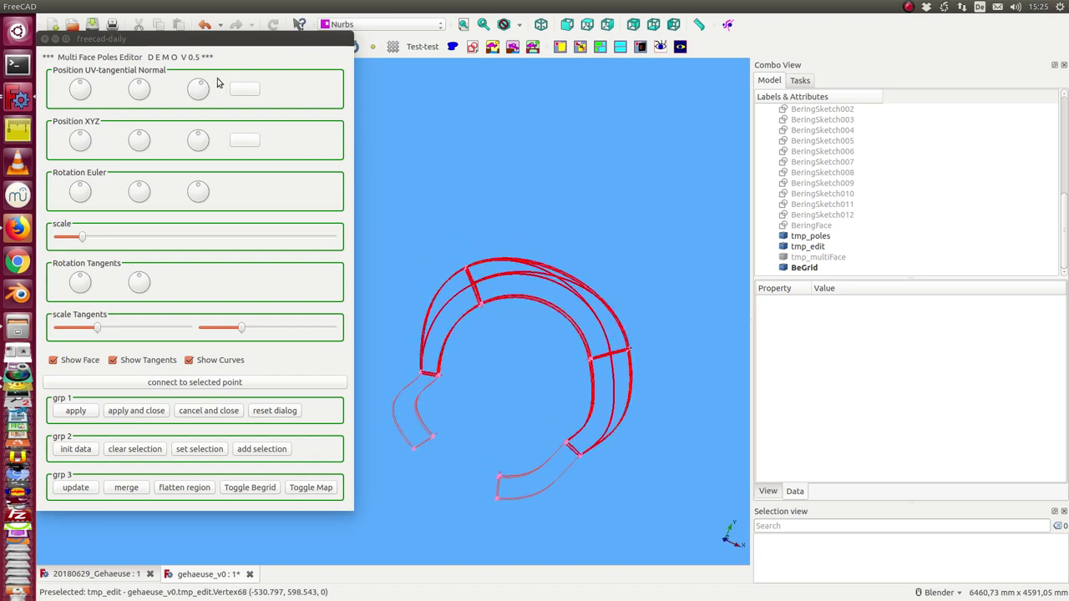
left_click_drag(203, 87, 201, 87)
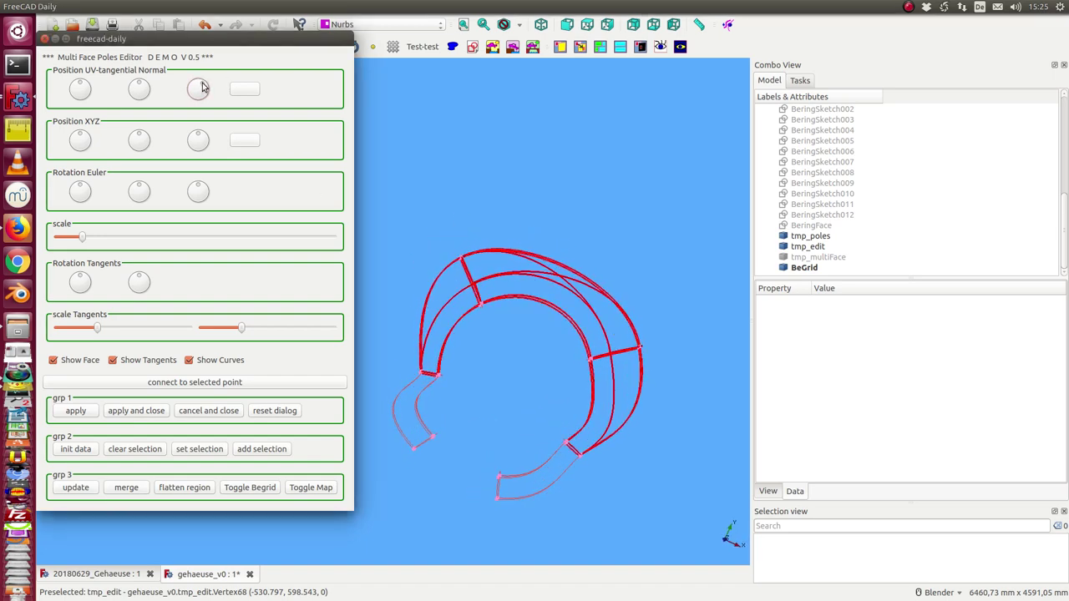
left_click(64, 411)
mouse_move(510, 242)
middle_mouse_down()
mouse_move(536, 222)
mouse_move(549, 306)
mouse_move(504, 280)
middle_mouse_up()
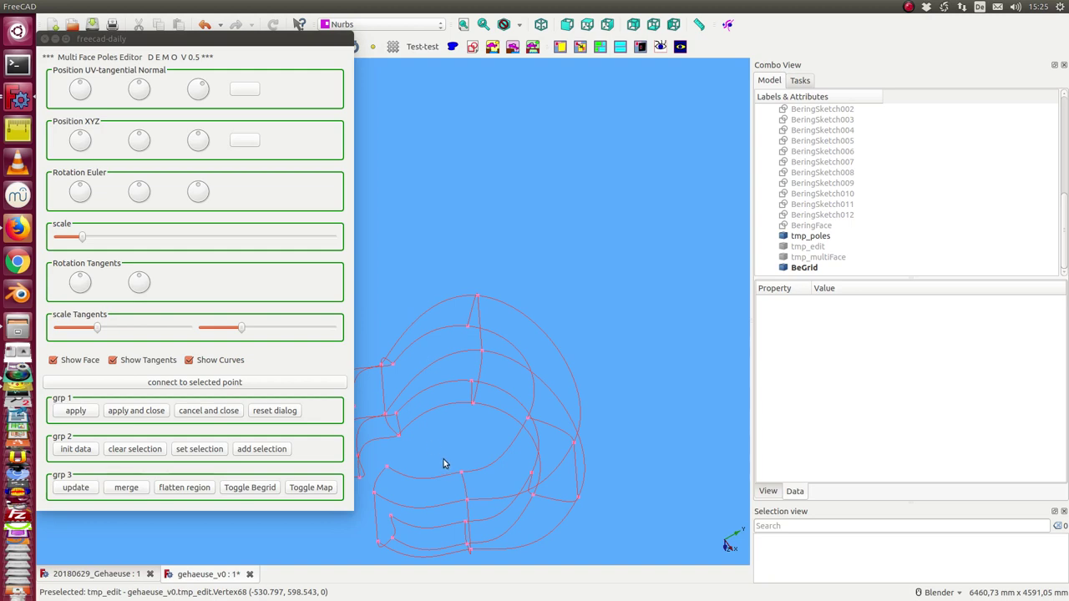
Step: Display tmp_multiFace as a shaded surface
mouse_move(443, 459)
middle_mouse_down()
mouse_move(513, 268)
mouse_move(600, 480)
mouse_move(484, 351)
mouse_move(534, 276)
mouse_move(682, 234)
mouse_move(617, 363)
mouse_move(632, 370)
mouse_move(603, 331)
mouse_move(607, 267)
middle_mouse_up()
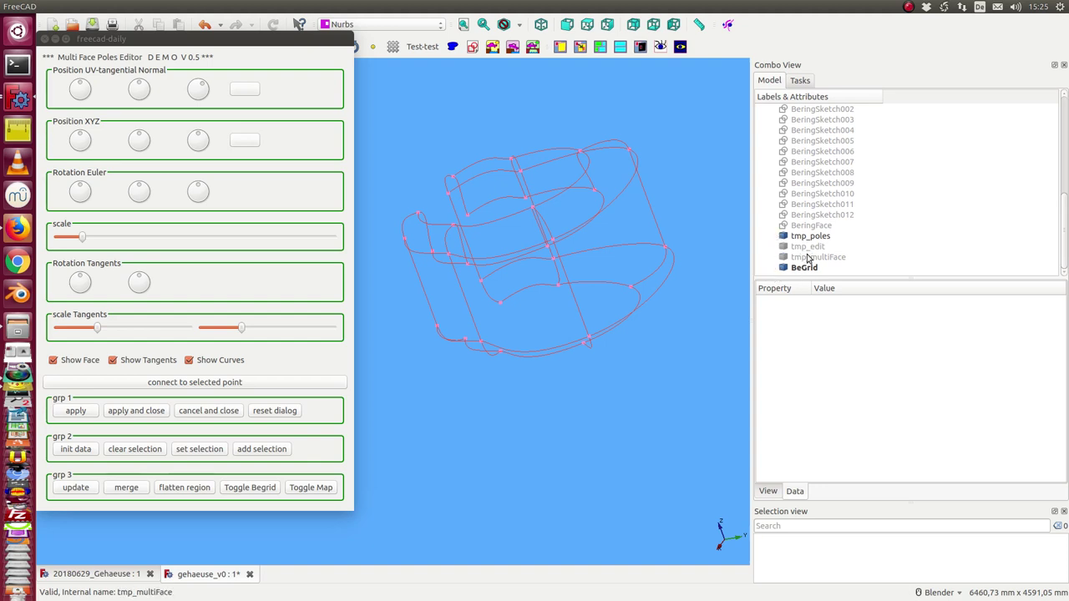
left_click(811, 258)
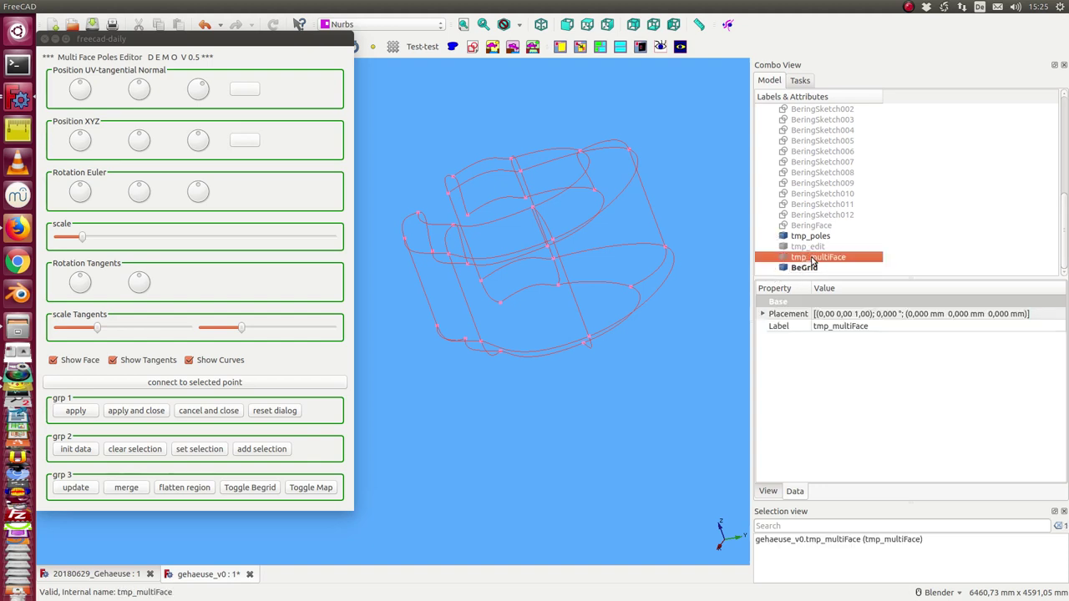
key("space")
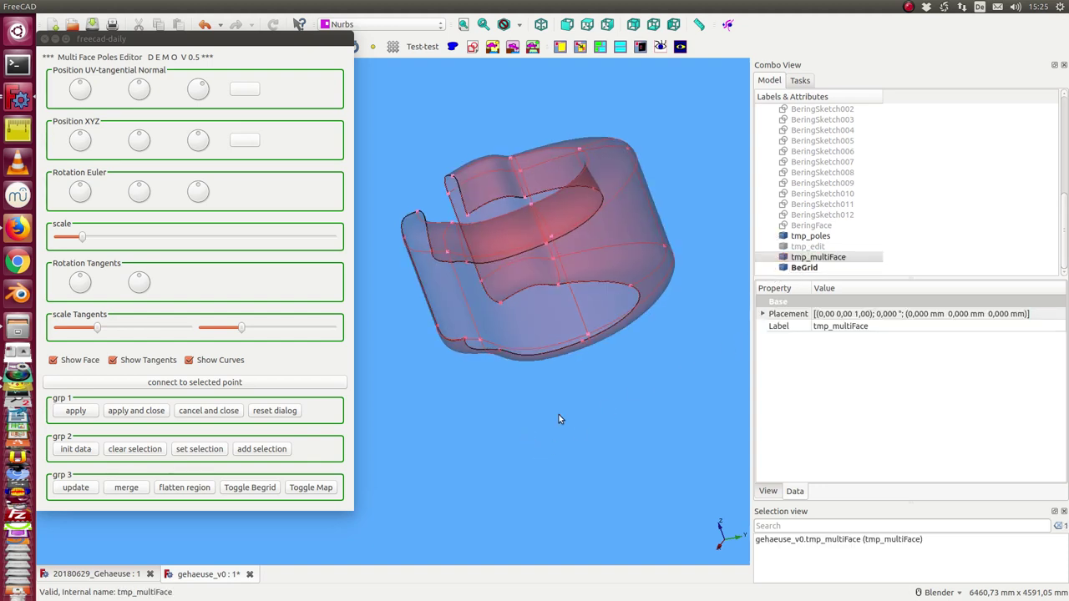
Step: Open and close the housing face's sketch, then turn the part side-on to compare
left_click(818, 210)
double_click(822, 214)
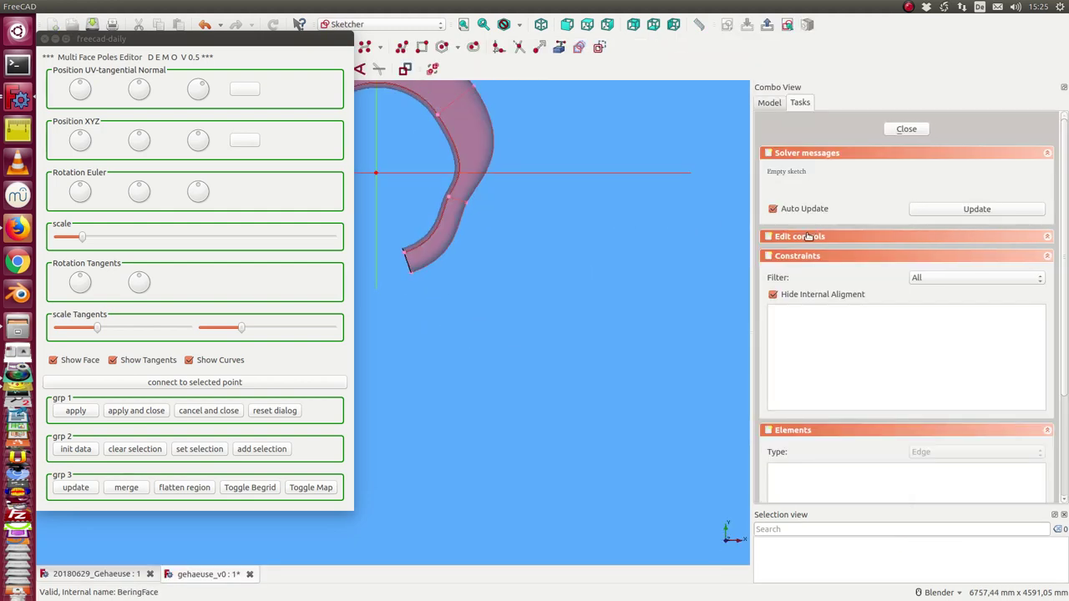
left_click(906, 129)
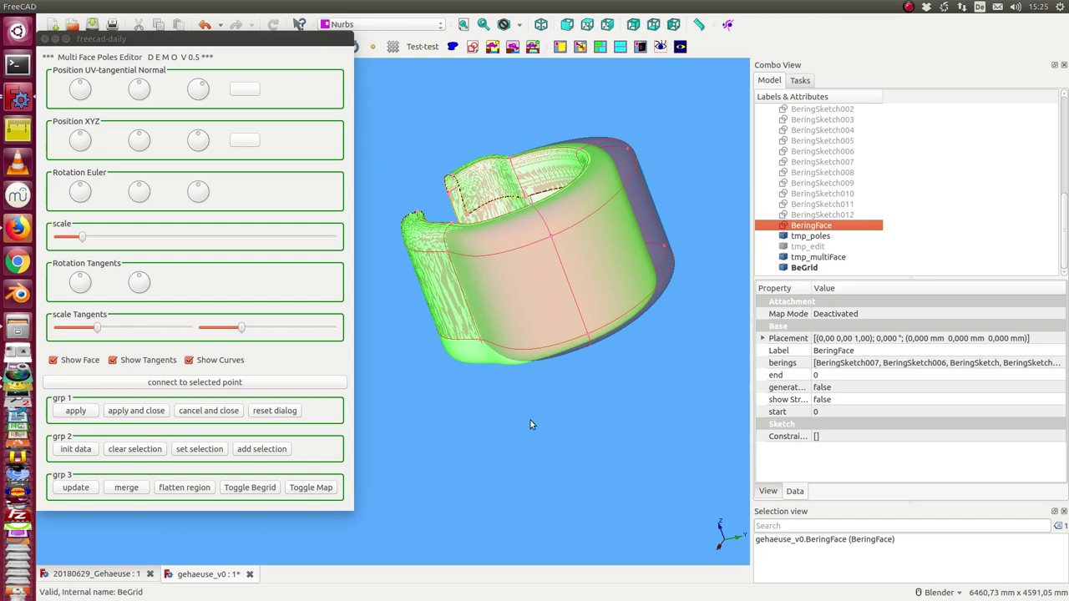
mouse_move(446, 136)
middle_mouse_down()
mouse_move(556, 111)
mouse_move(557, 82)
middle_mouse_up()
left_click(435, 95)
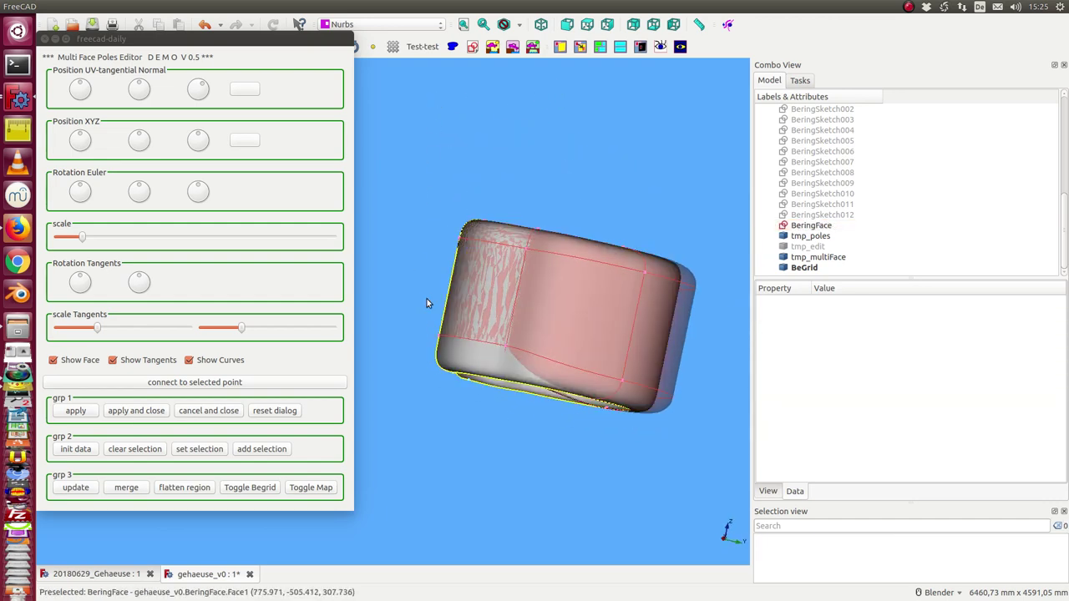
mouse_move(429, 300)
middle_mouse_down()
mouse_move(676, 339)
mouse_move(609, 437)
mouse_move(738, 258)
middle_mouse_up()
Step: Give BeringFace a transparency of 70 and a green shape colour
left_click(810, 225)
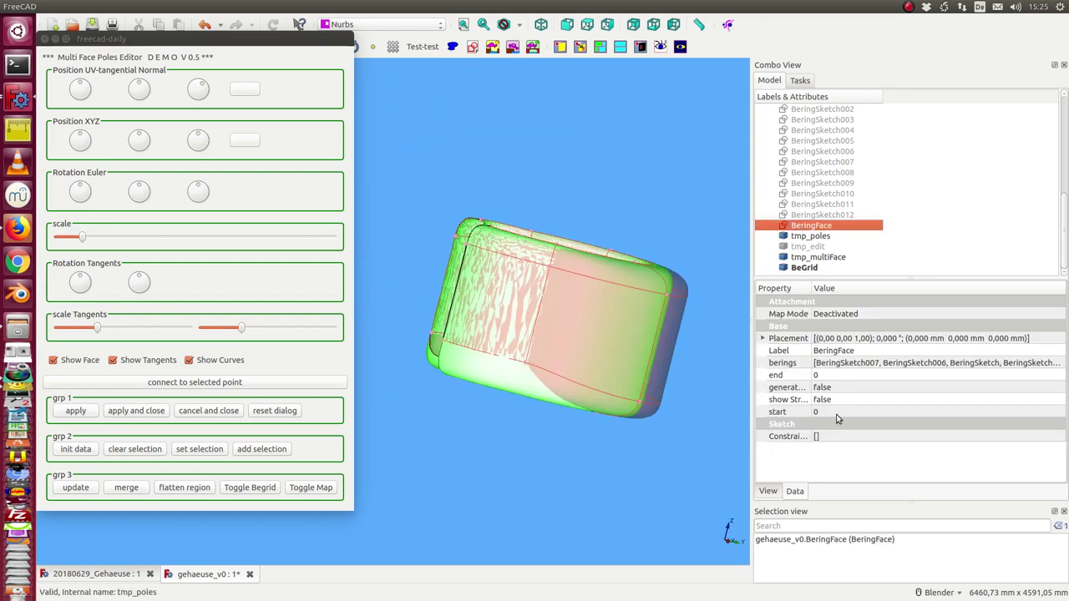
left_click(769, 492)
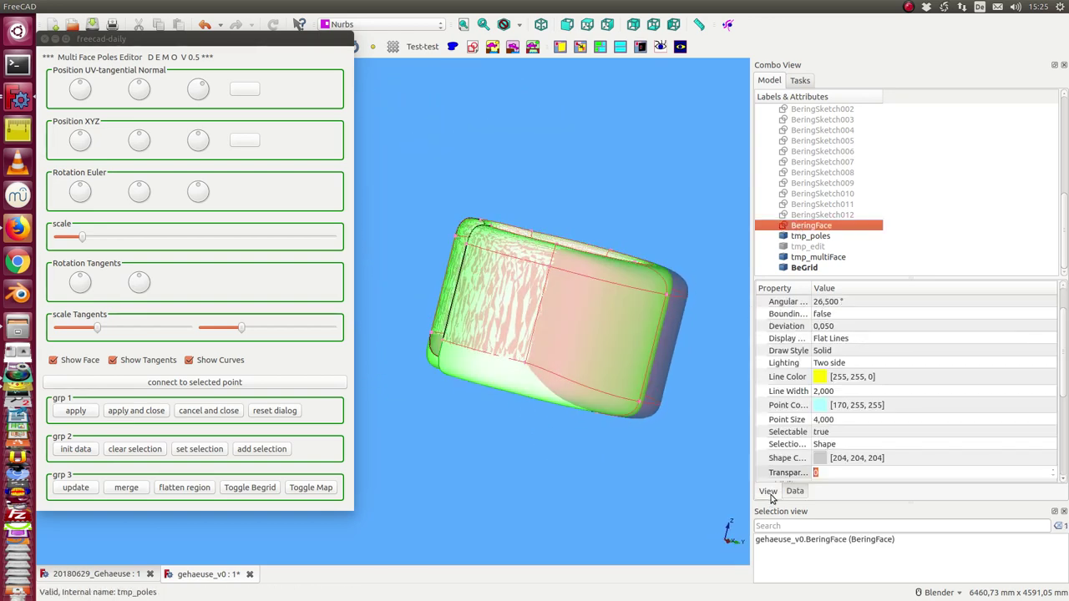
left_click(831, 473)
type("70")
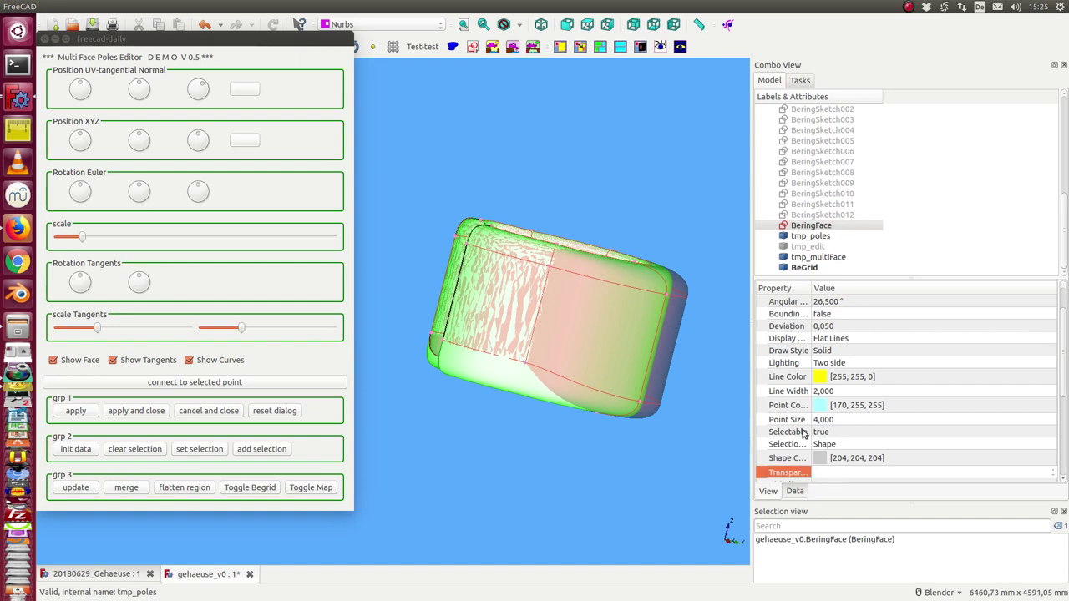
double_click(852, 457)
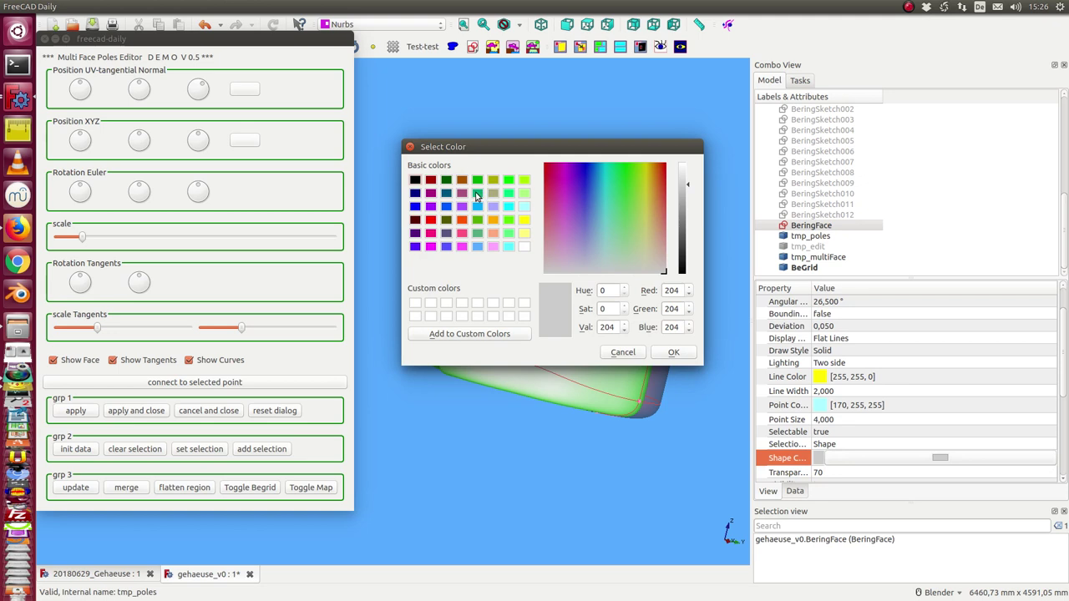
left_click(462, 180)
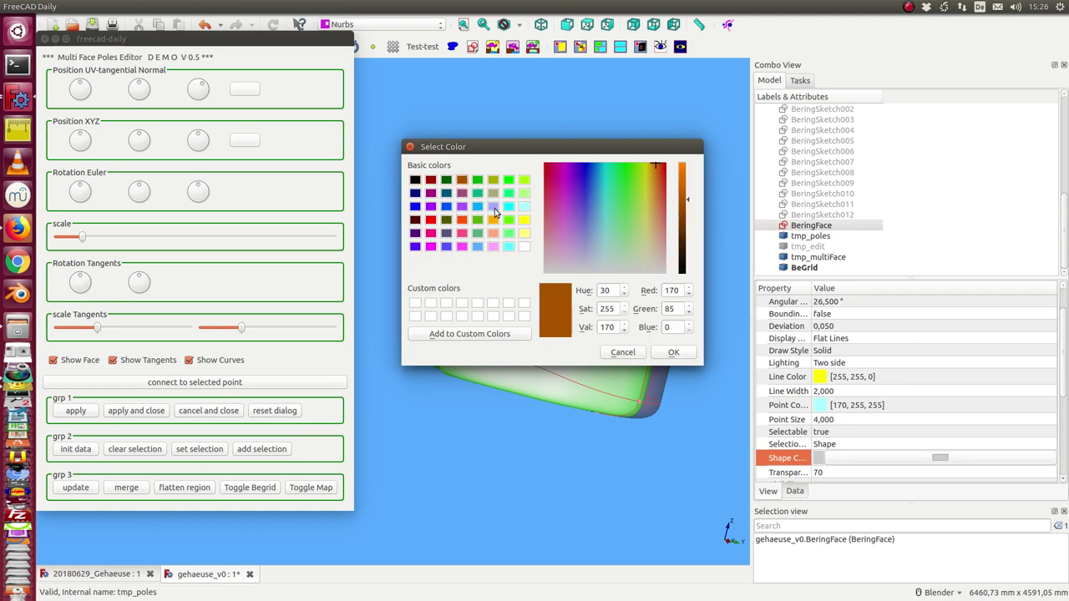
left_click(508, 181)
left_click(671, 353)
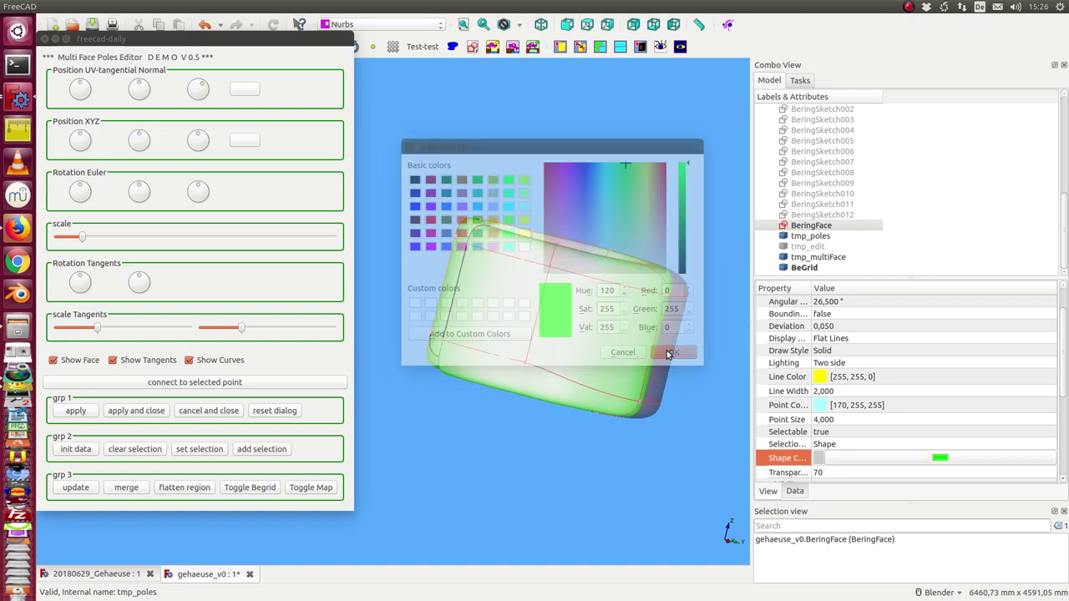
Step: Clear the selection, go to front view, and move the pole editor mostly off-screen to see the housing
left_click(591, 88)
mouse_move(584, 128)
middle_mouse_down()
mouse_move(601, 165)
mouse_move(590, 99)
middle_mouse_up()
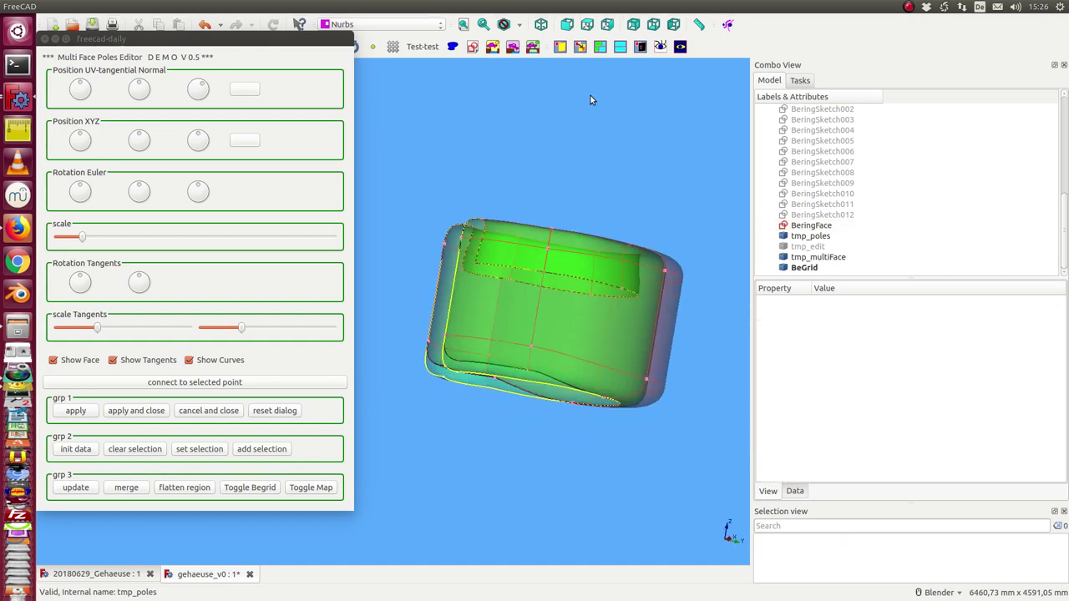
key("1")
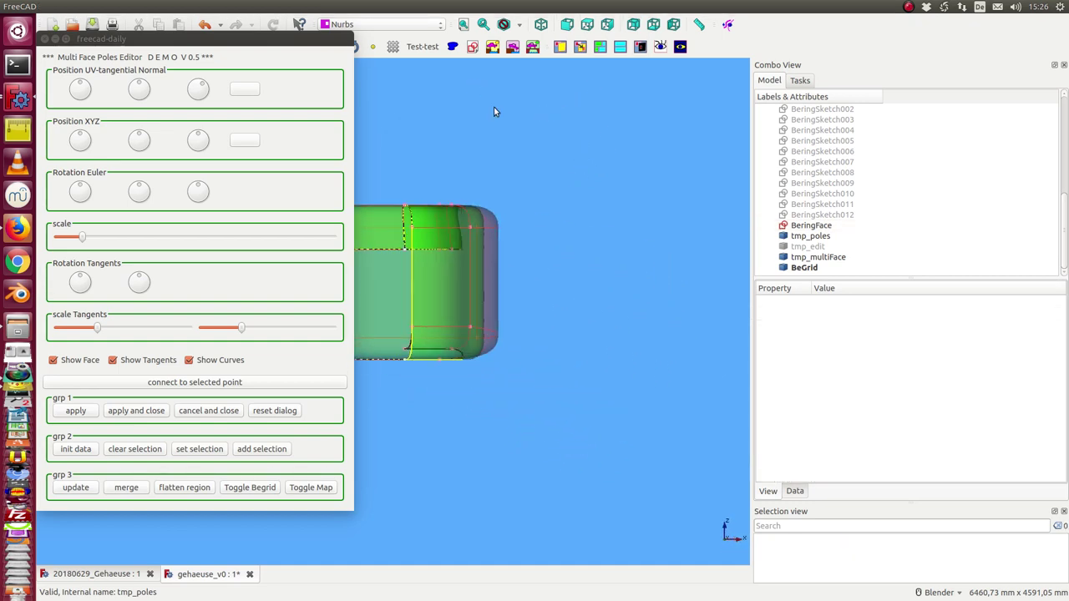
left_click_drag(283, 39, 47, 110)
mouse_move(468, 350)
middle_mouse_down()
mouse_move(662, 203)
mouse_move(654, 253)
middle_mouse_up()
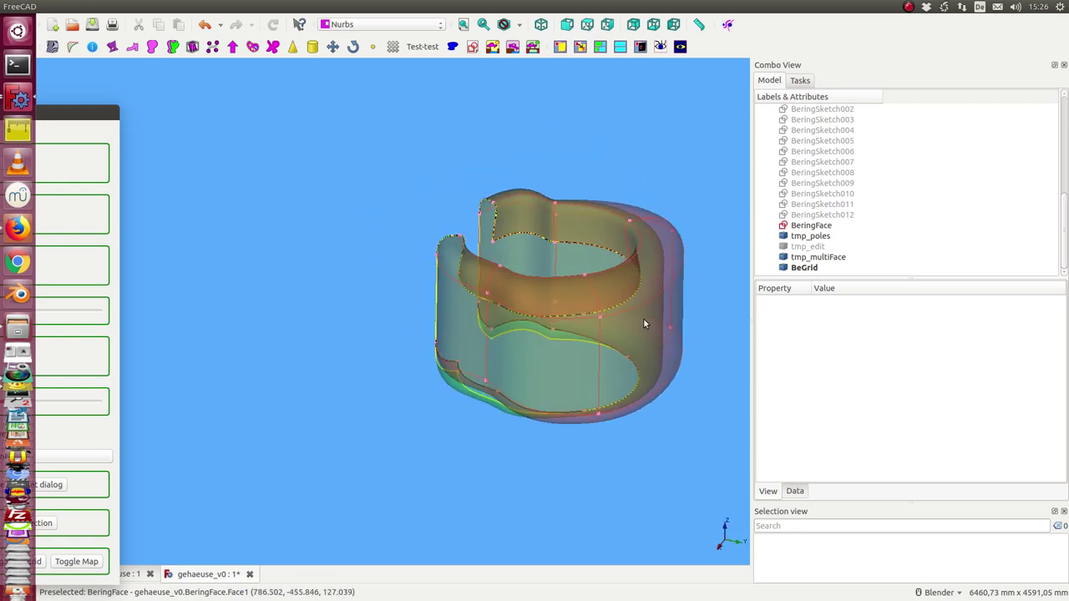
Step: Zoom and orbit the horseshoe housing to inspect it from top-down and tilted angles
scroll(645, 324, "down", 4)
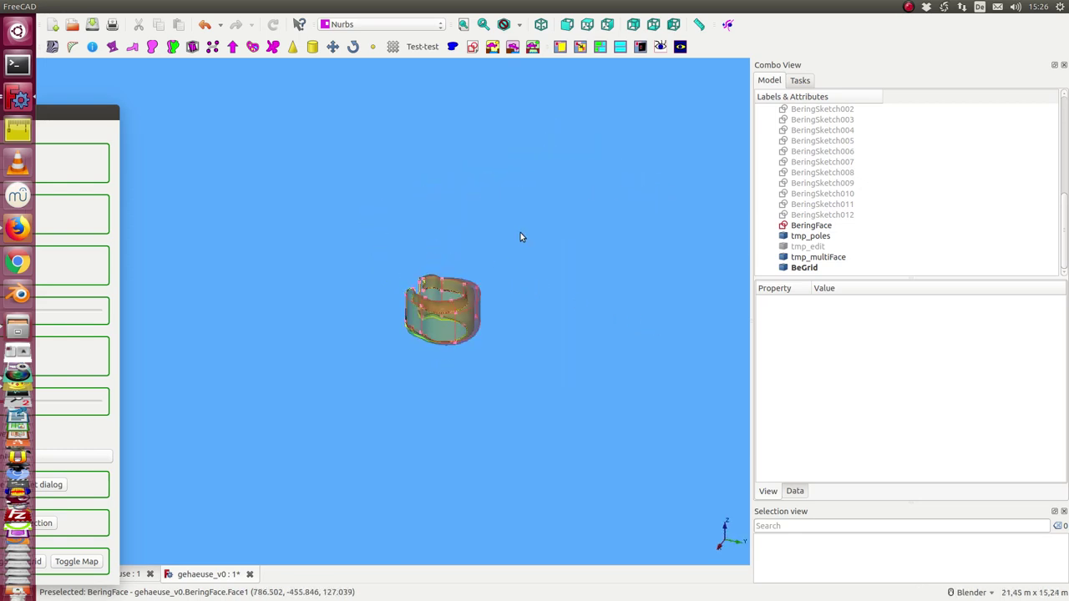
mouse_move(521, 238)
middle_mouse_down()
mouse_move(493, 293)
mouse_move(504, 335)
mouse_move(645, 422)
middle_mouse_up()
scroll(480, 296, "up", 3)
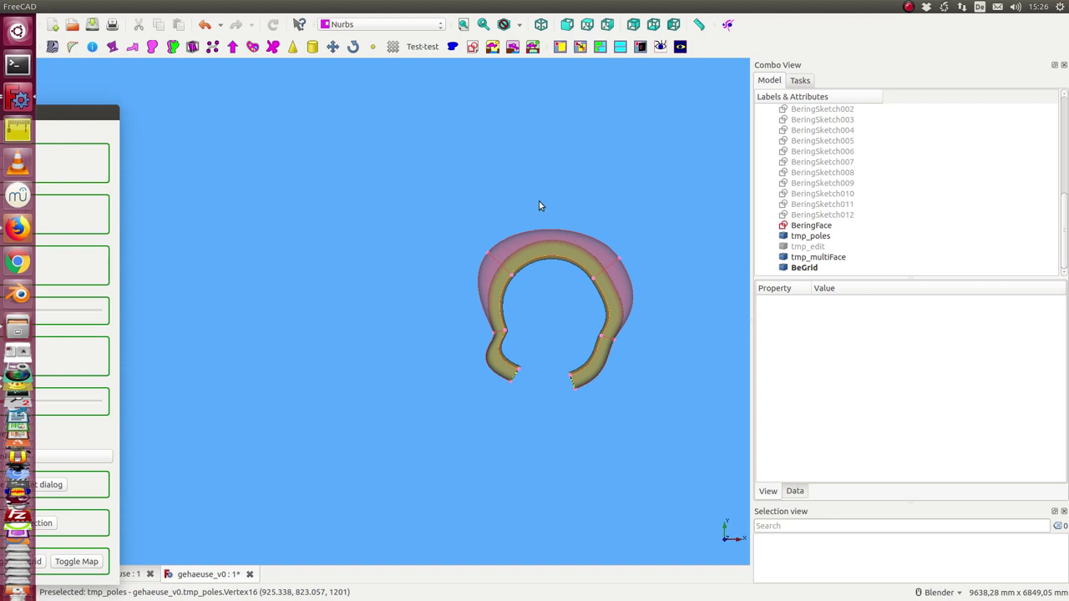
middle_click_drag(539, 206, 532, 285)
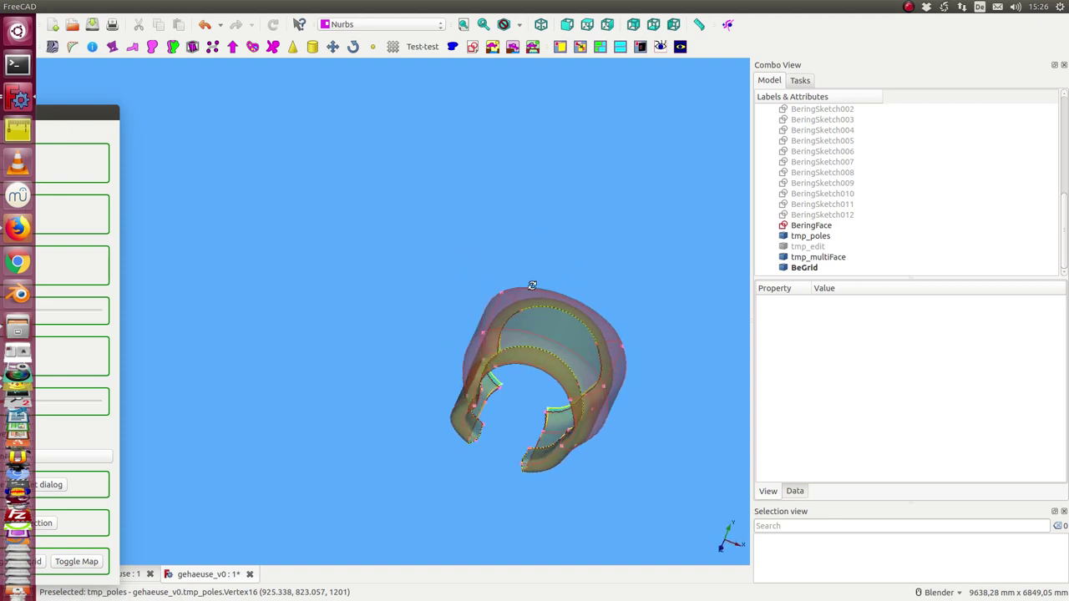
middle_click_drag(532, 286, 307, 177)
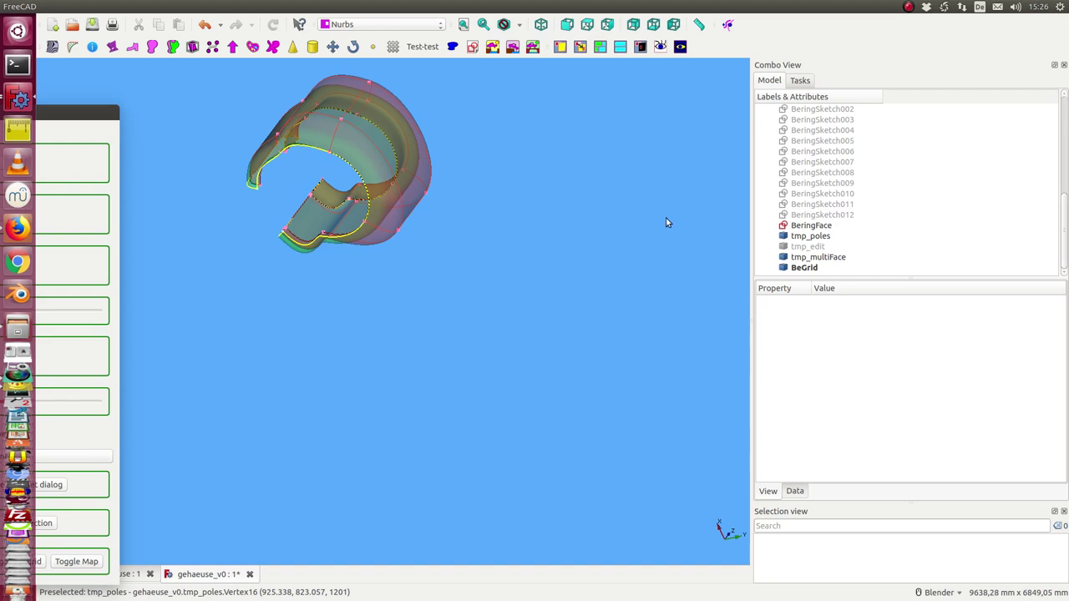
Step: Select BeringFace, reposition the view, then select tmp_multiFace as the source surface
left_click(775, 225)
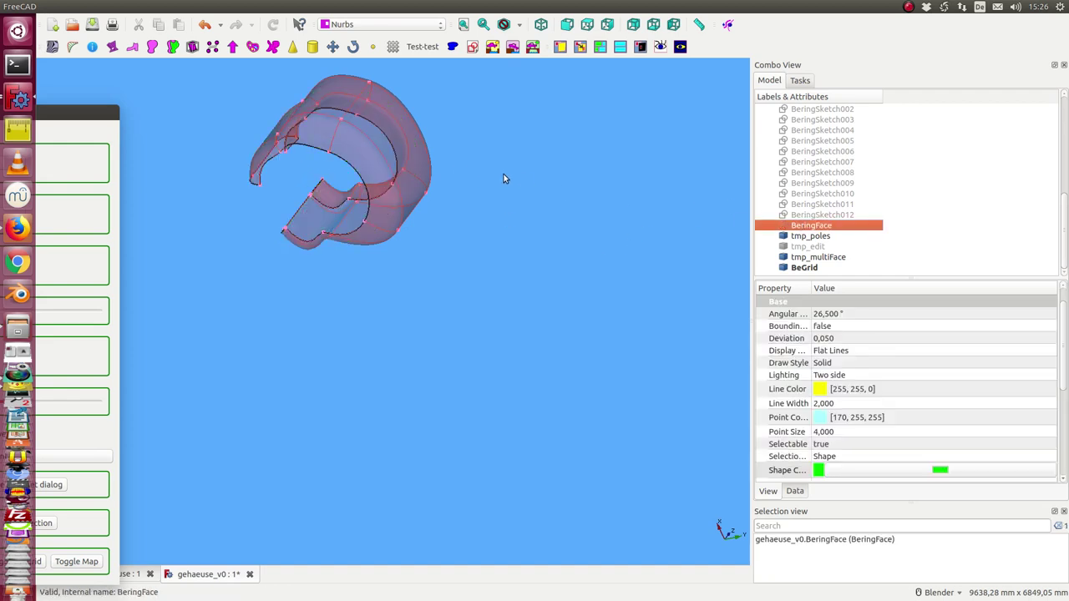
middle_click_drag(504, 178, 566, 171, "shift")
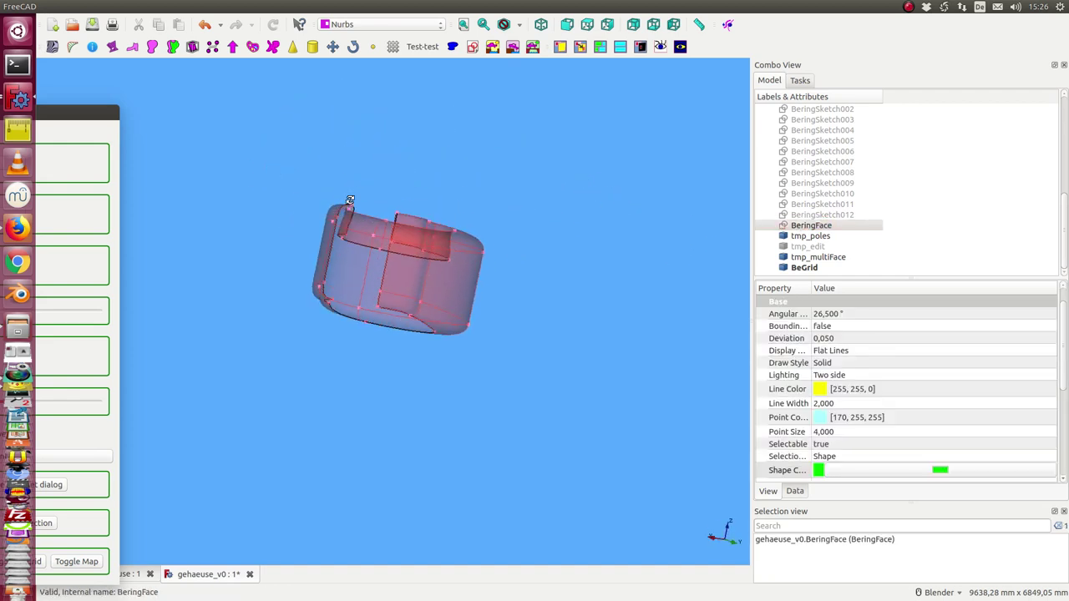
middle_click_drag(454, 106, 342, 231)
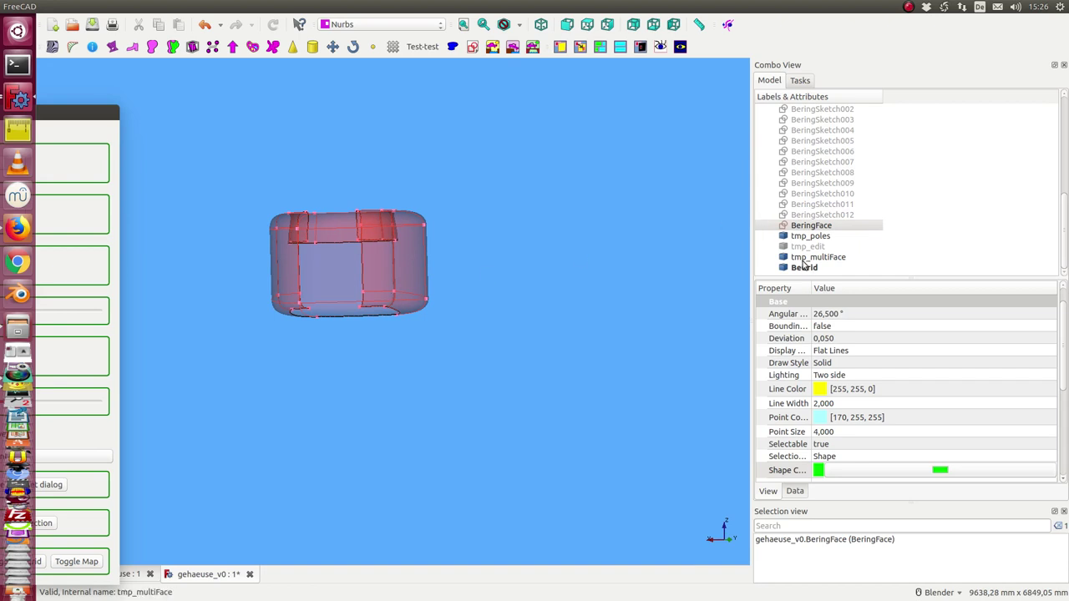
left_click(806, 257)
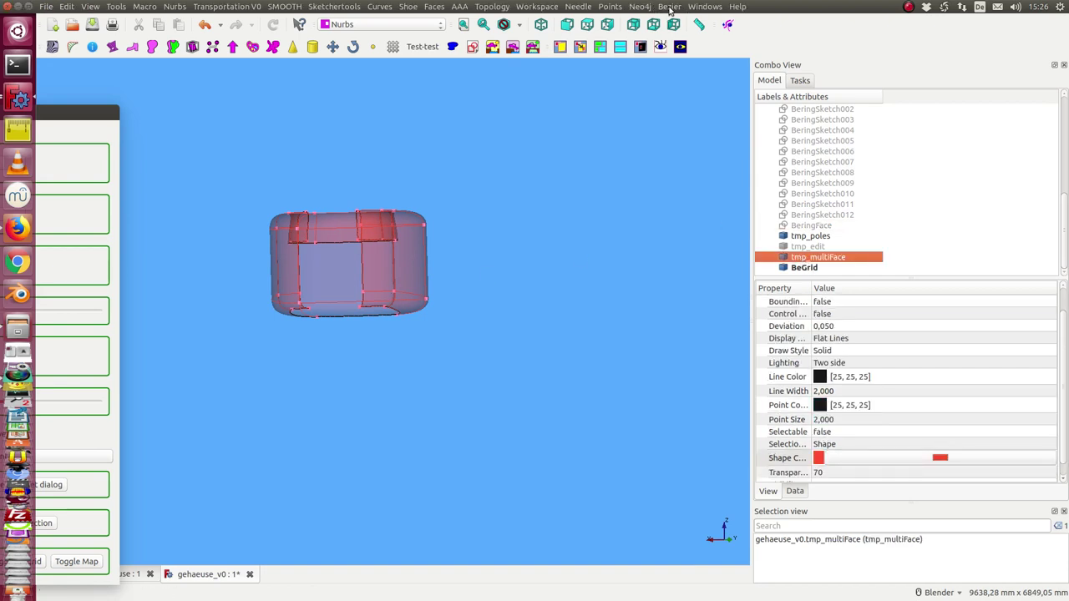
Step: Create a Bezier Cell from tmp_multiFace and show its Data properties
left_click(671, 7)
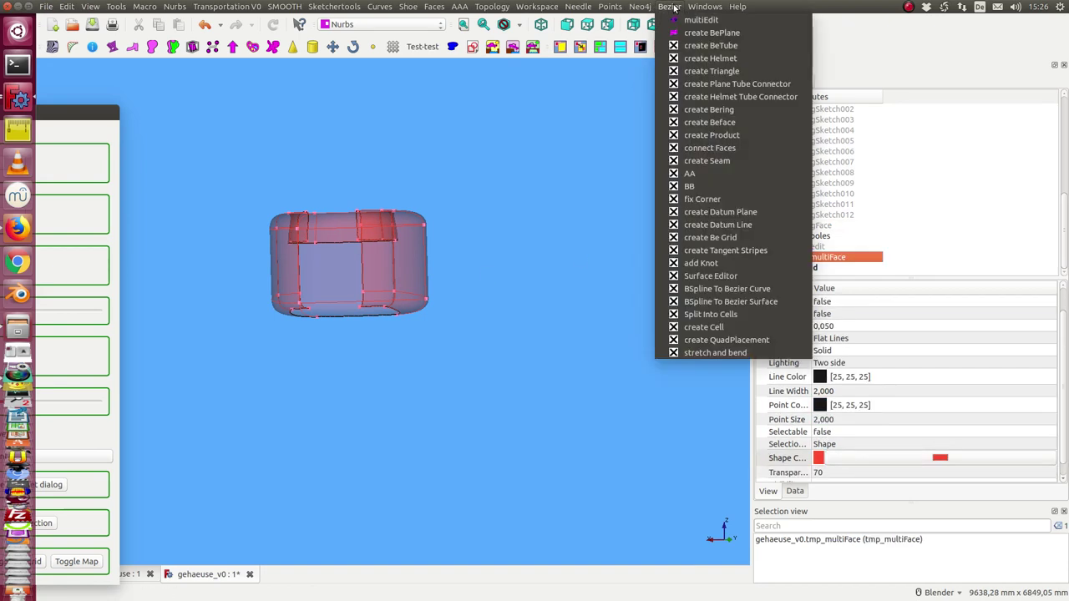
left_click(718, 328)
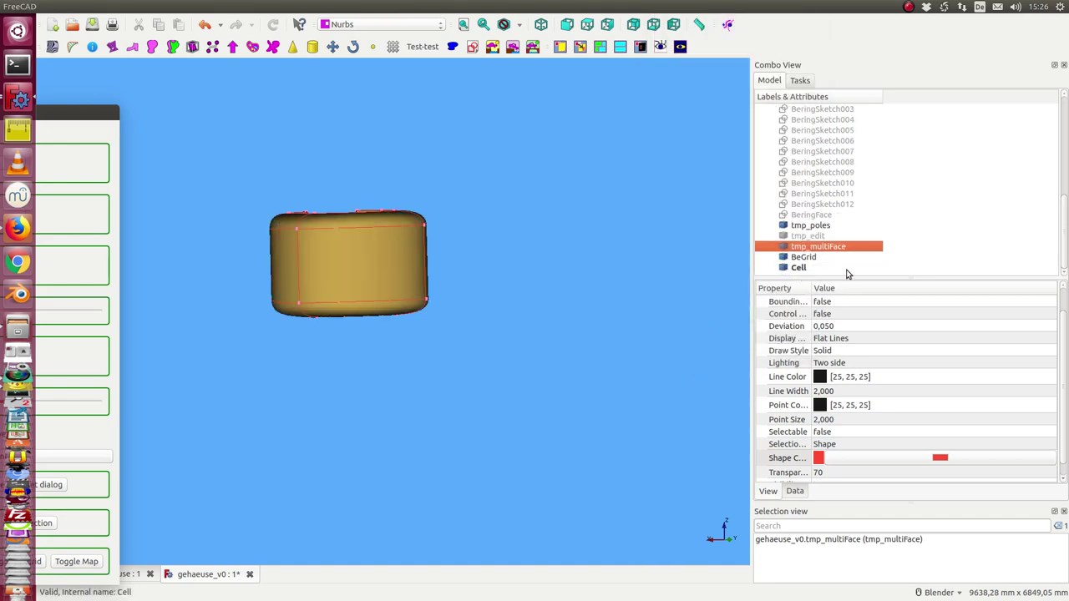
left_click(800, 267)
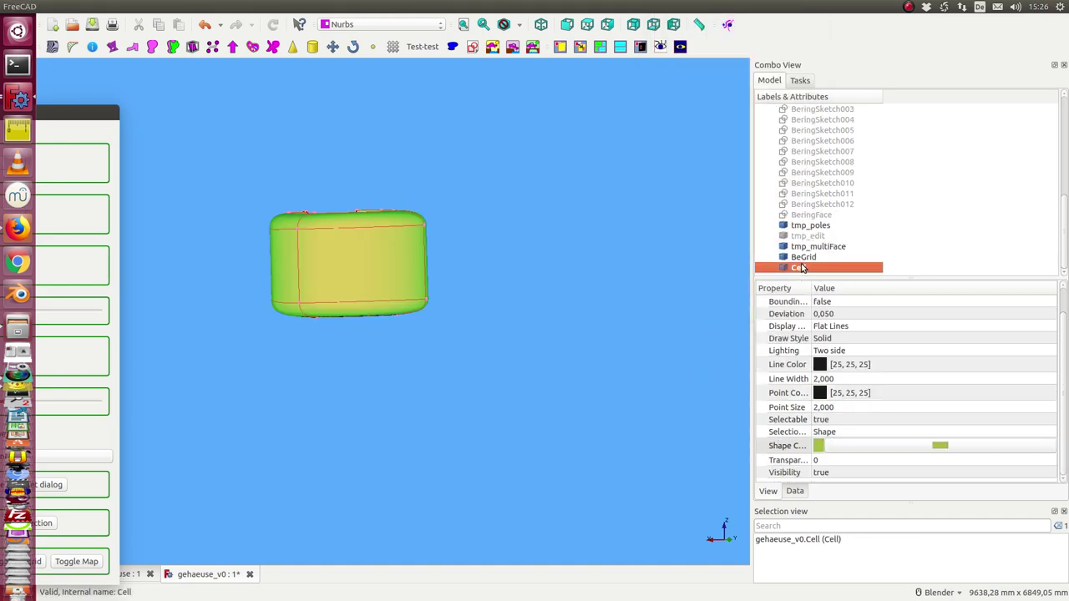
left_click(795, 491)
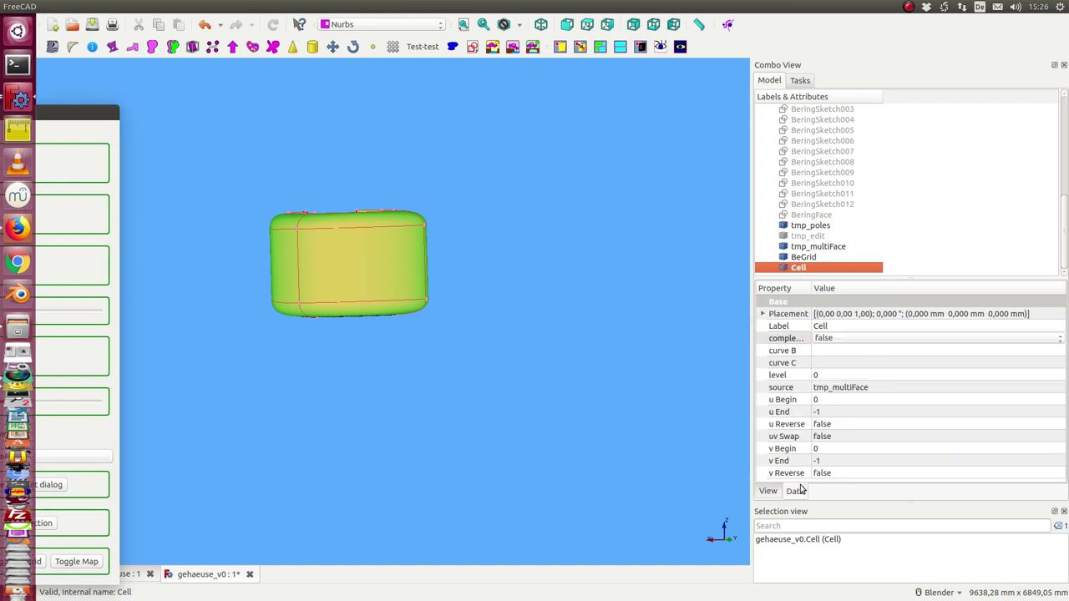
Step: Set the Cell's u Begin to 1 and u End to 2
left_click(846, 405)
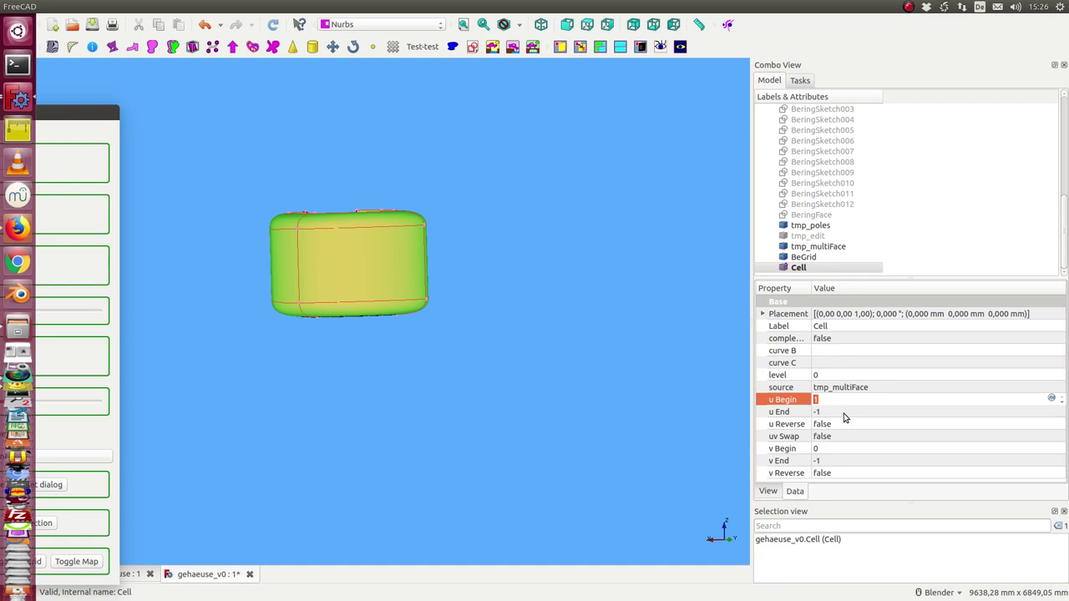
left_click(843, 411)
key("BackSpace")
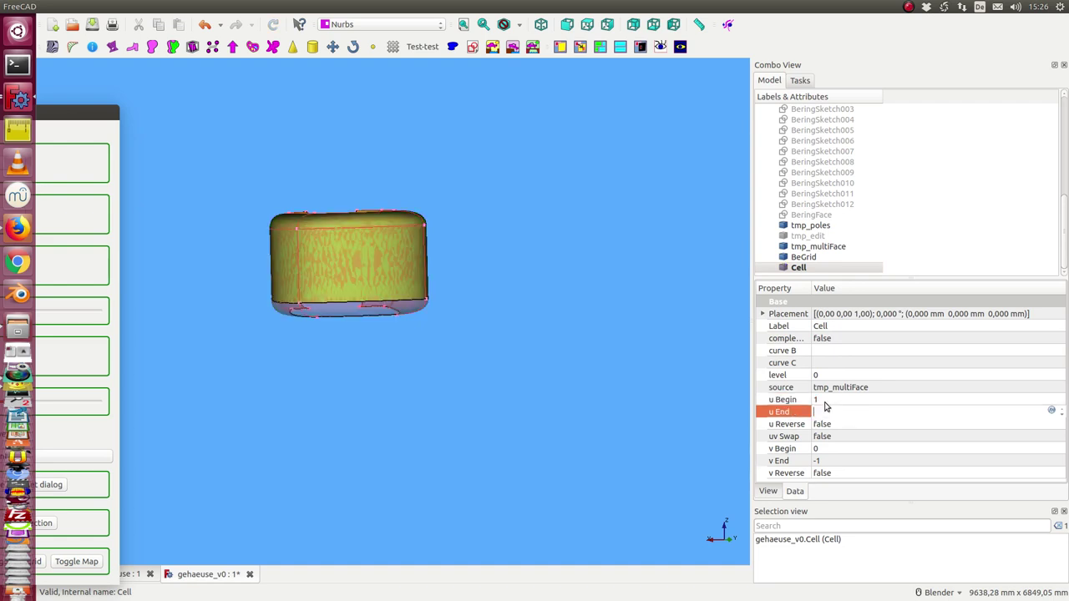
type("2")
key("Return")
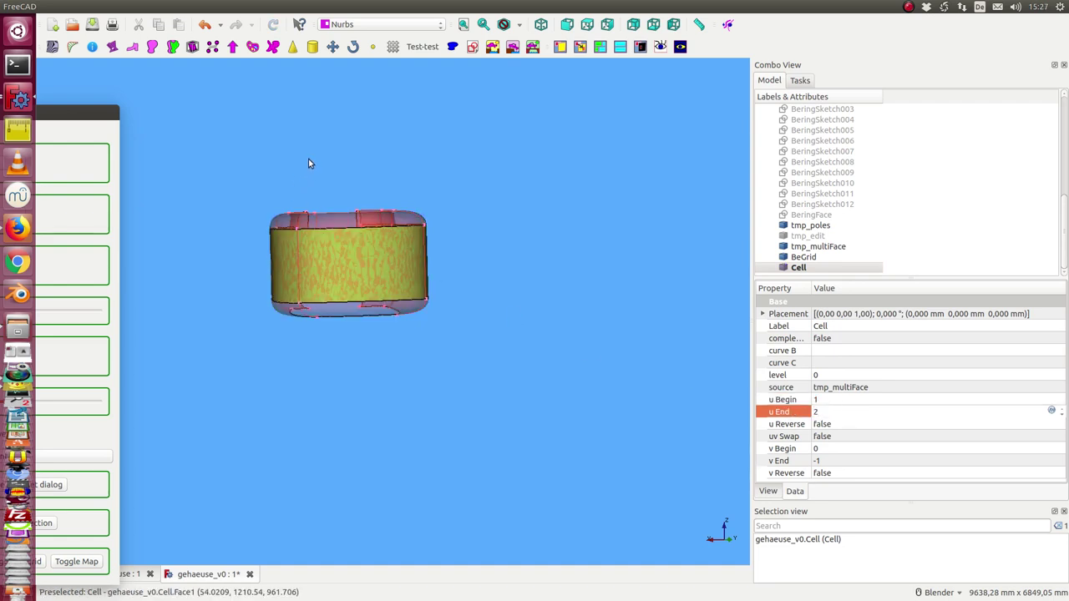
Step: Set the Cell's v range to 3–5 and orbit to view the smaller patch
mouse_move(308, 160)
middle_mouse_down()
mouse_move(428, 223)
mouse_move(312, 203)
mouse_move(334, 172)
mouse_move(484, 205)
mouse_move(465, 169)
middle_mouse_up()
middle_click_drag(582, 382, 632, 287)
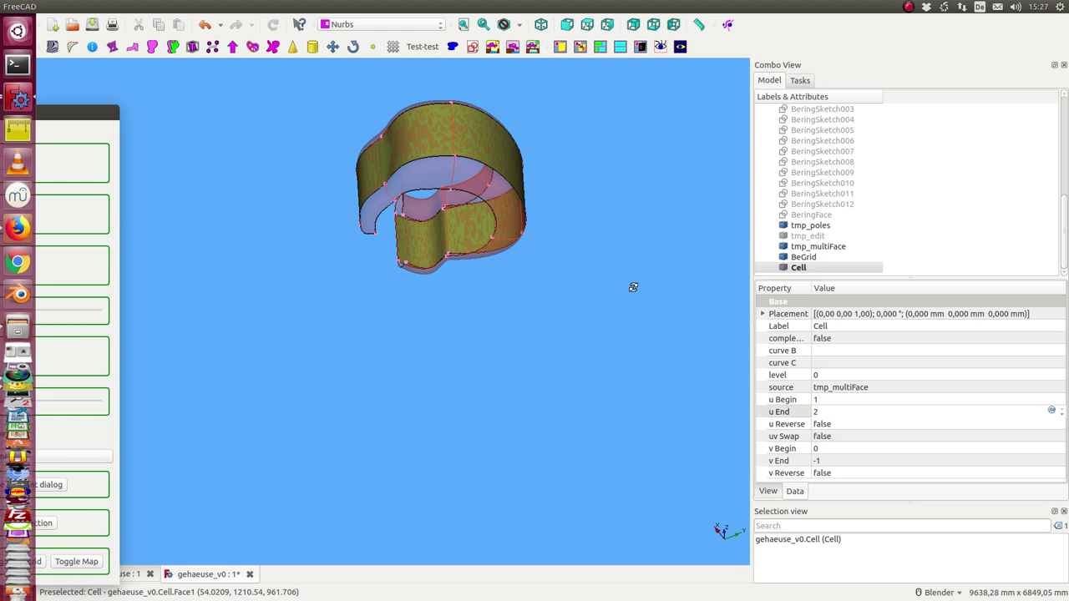
left_click(827, 447)
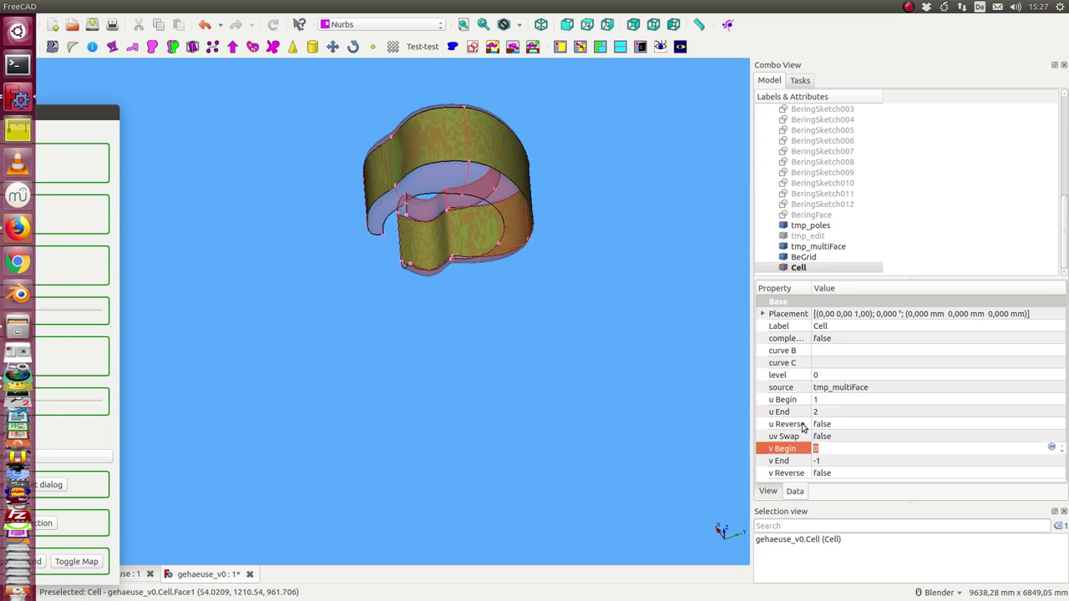
type("3")
key("Tab")
type("5")
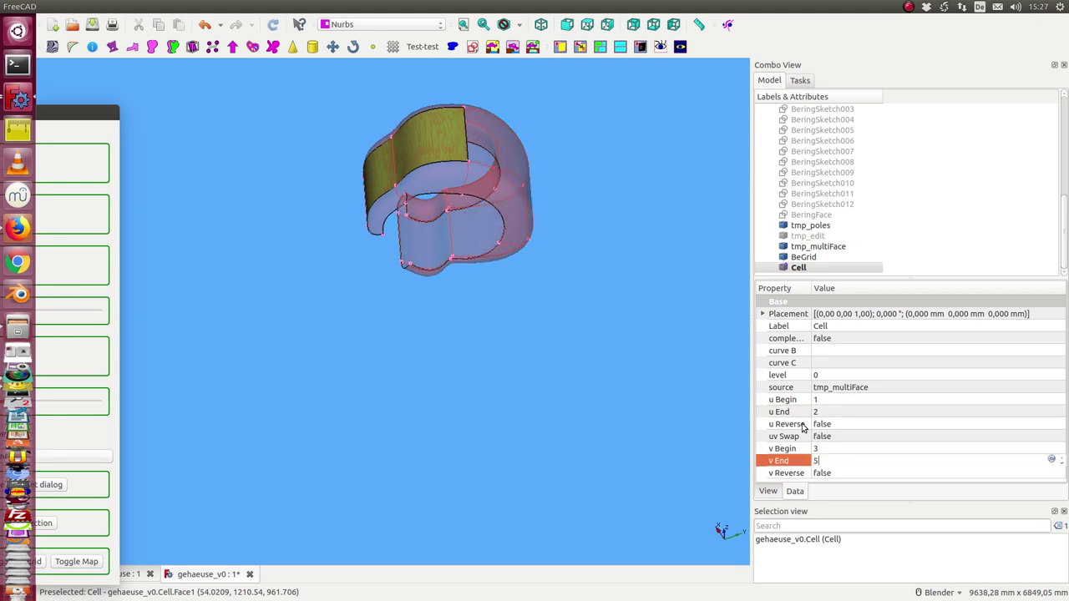
mouse_move(611, 181)
middle_mouse_down()
mouse_move(579, 241)
mouse_move(668, 292)
mouse_move(360, 273)
mouse_move(370, 235)
mouse_move(418, 203)
middle_mouse_up()
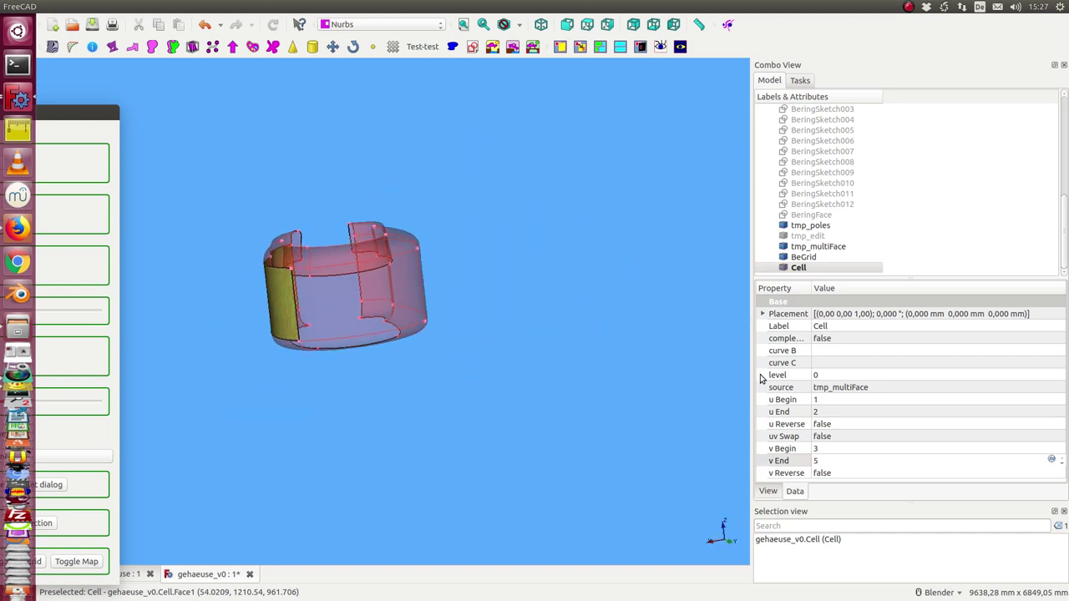
Step: Try v Begin 4, undo it, and commit a v range of 5–6
left_click(839, 448)
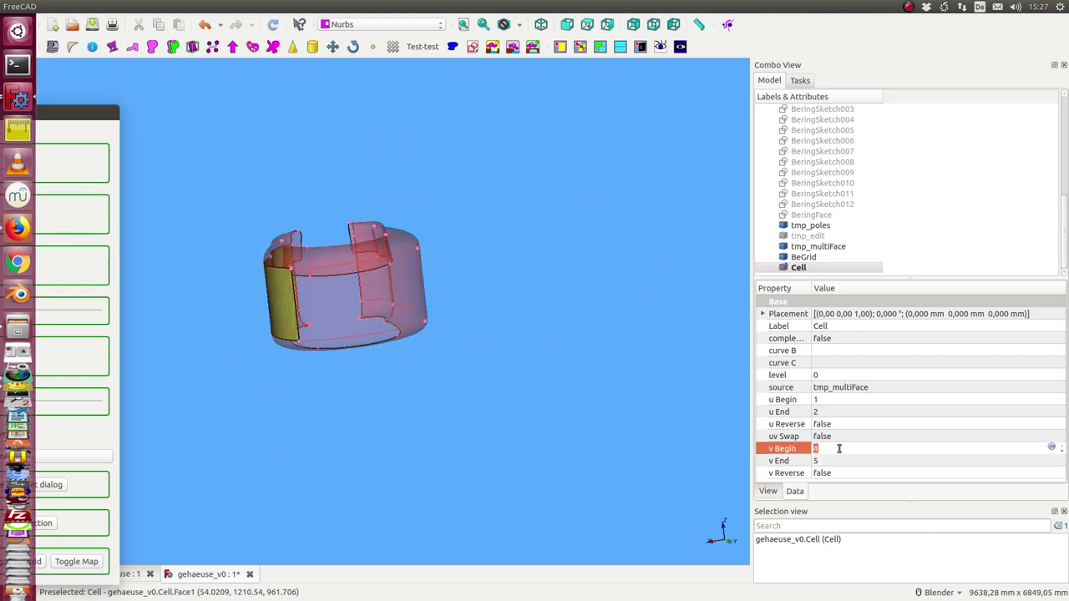
type("4")
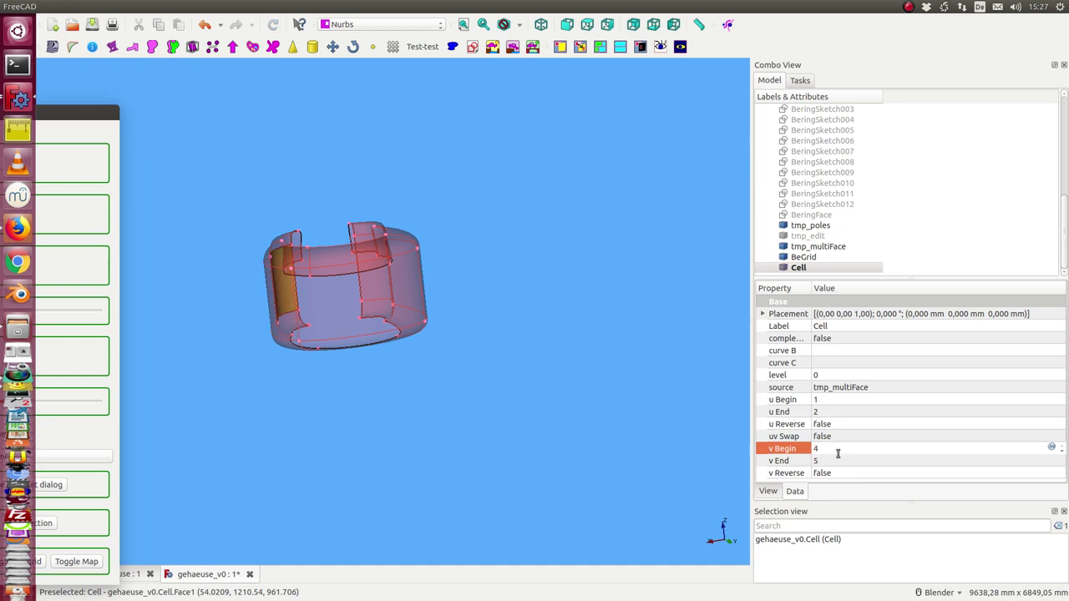
key("ctrl+z")
left_click(832, 460)
type("6")
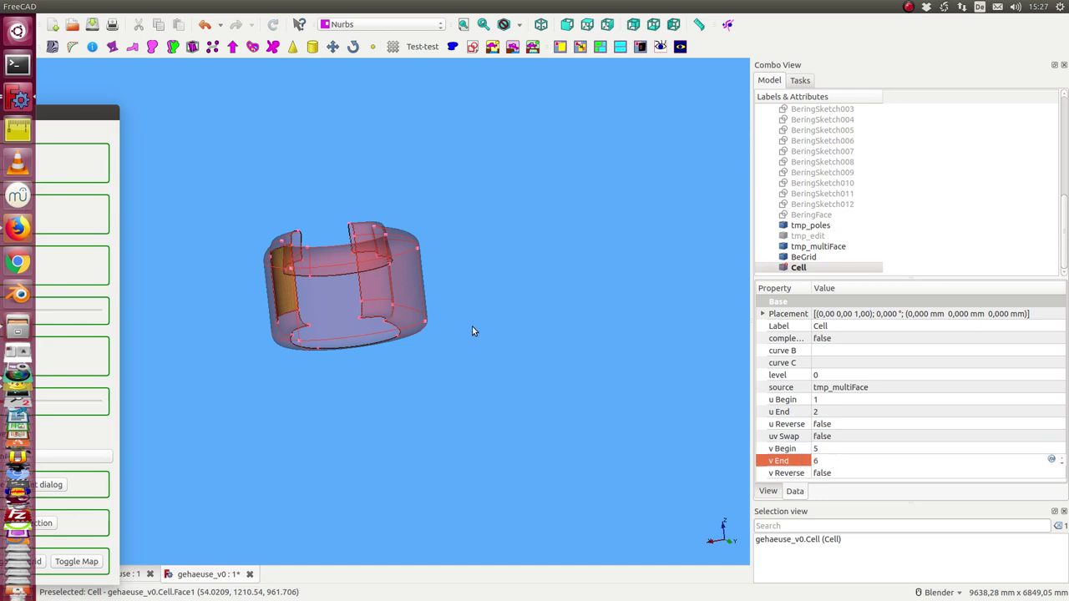
key("Return")
Step: Enlarge the patch to u End 3 and v range 1–3, then orbit to inspect it
left_click(833, 448)
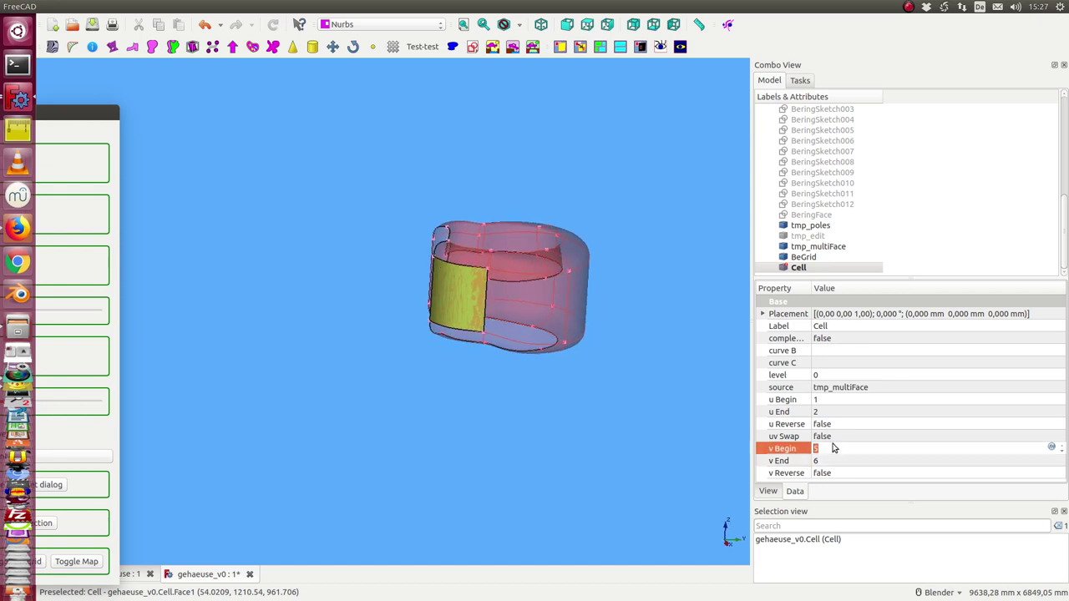
left_click(830, 412)
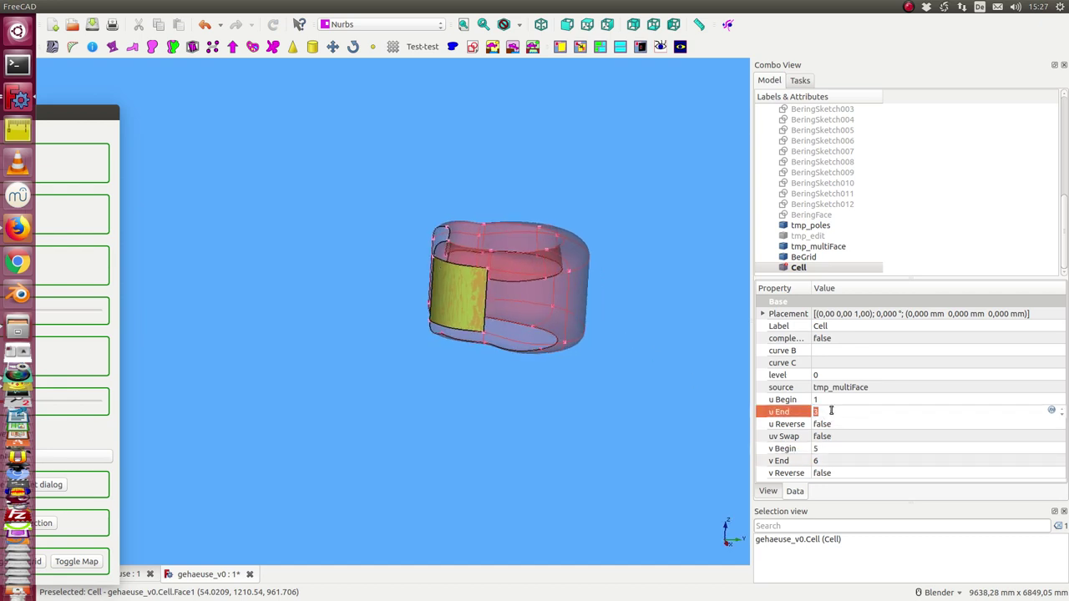
type("3")
left_click(841, 449)
type("1")
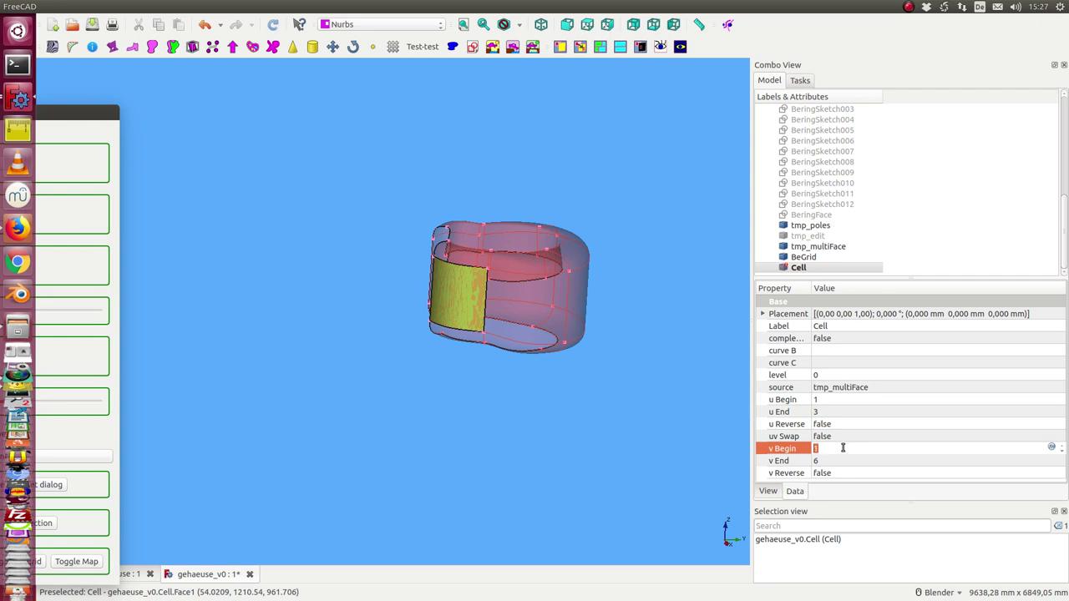
left_click(845, 461)
type("8")
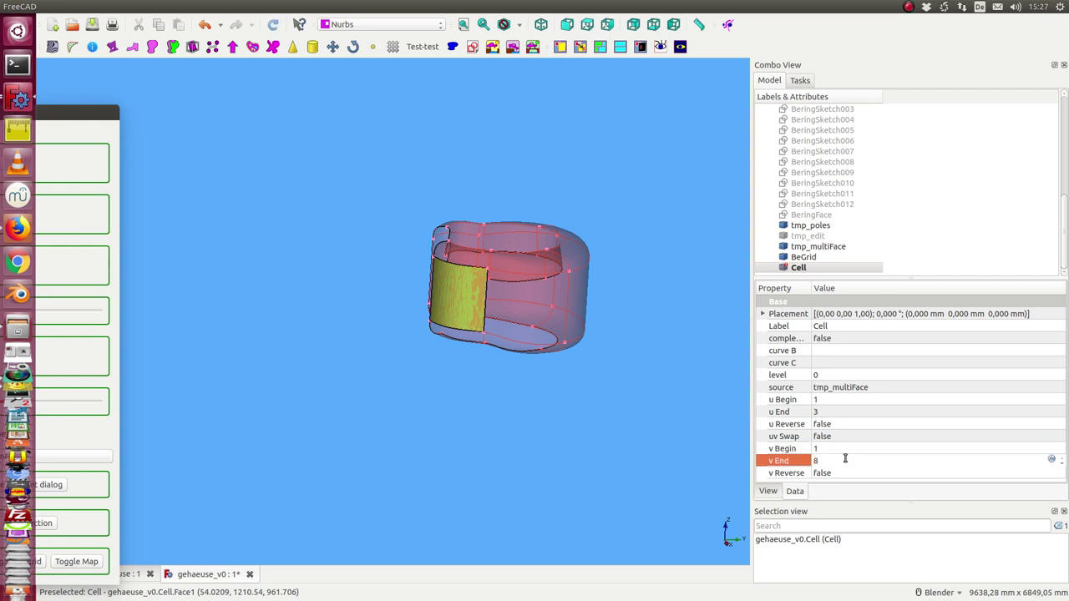
key("Return")
type("3")
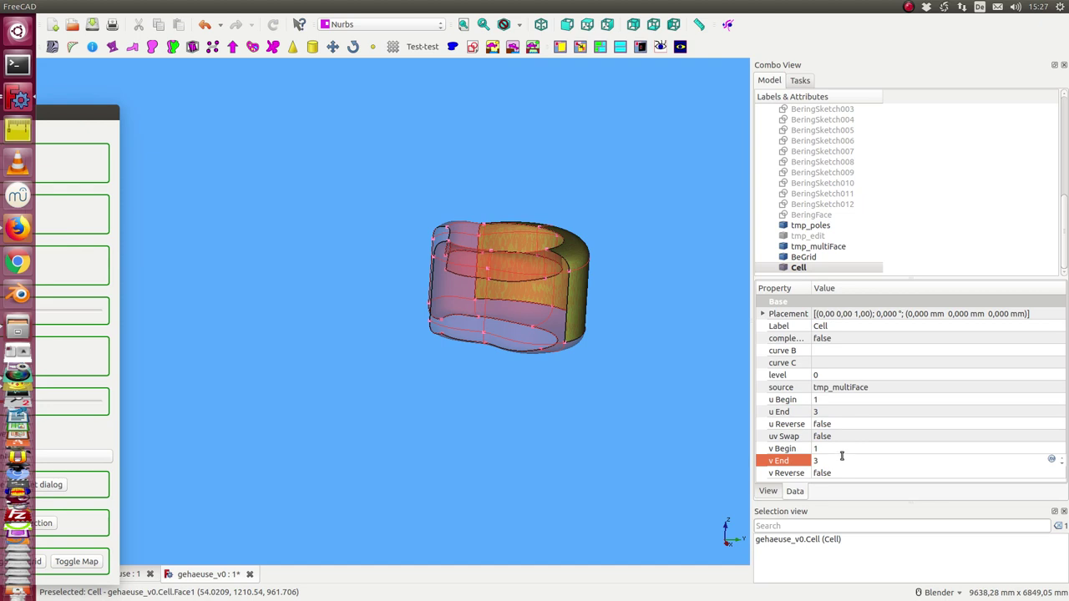
middle_click_drag(656, 421, 493, 401)
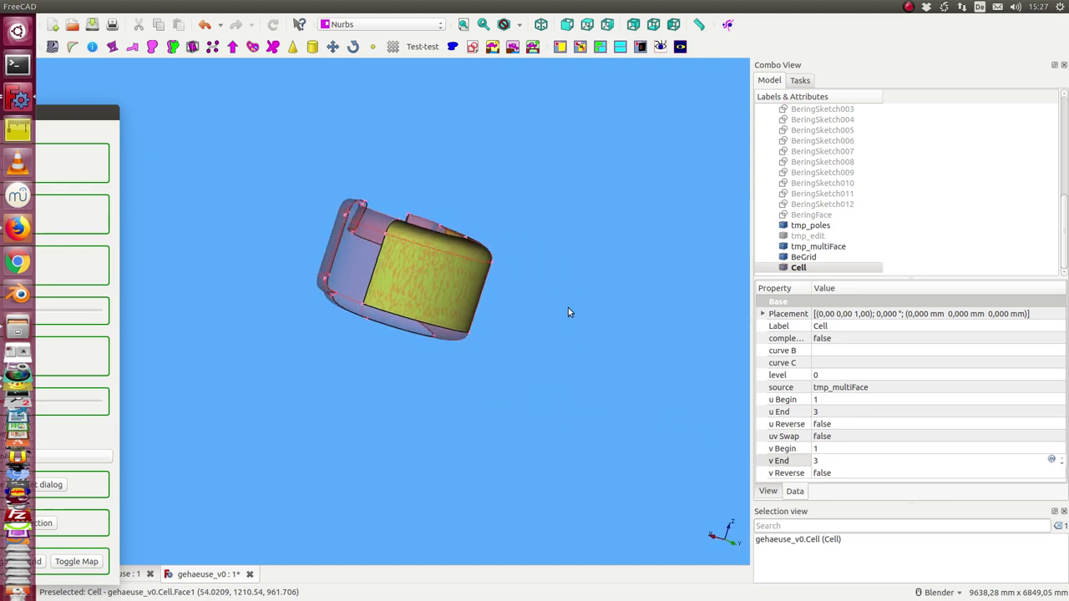
mouse_move(570, 310)
middle_mouse_down()
mouse_move(448, 214)
mouse_move(370, 264)
middle_mouse_up()
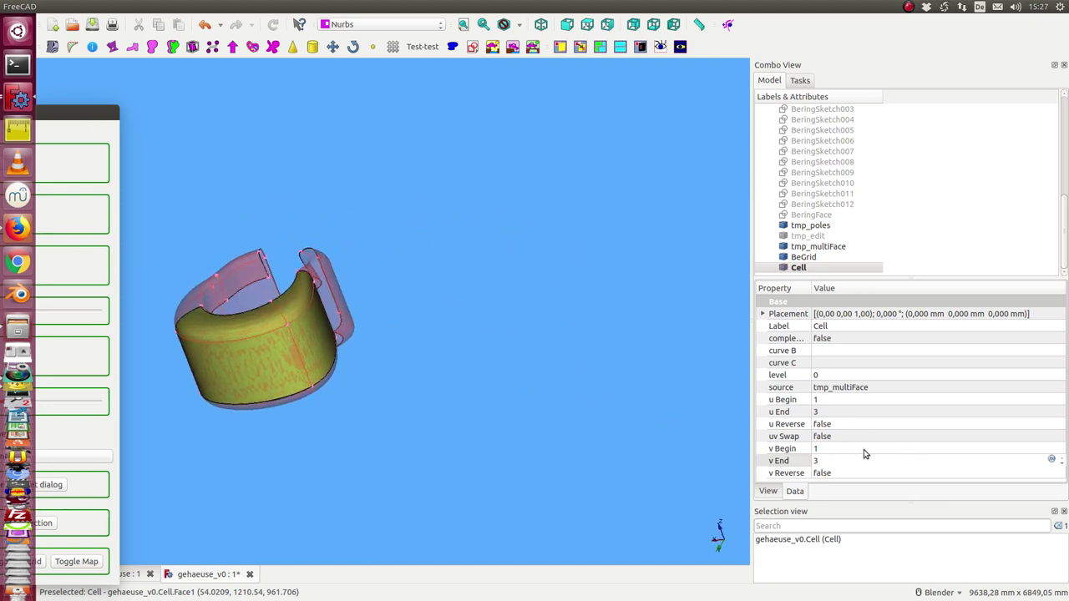
Step: Set v Begin to 2 and u End to 2, orbiting to check the yellow patch
left_click(863, 449)
type("2")
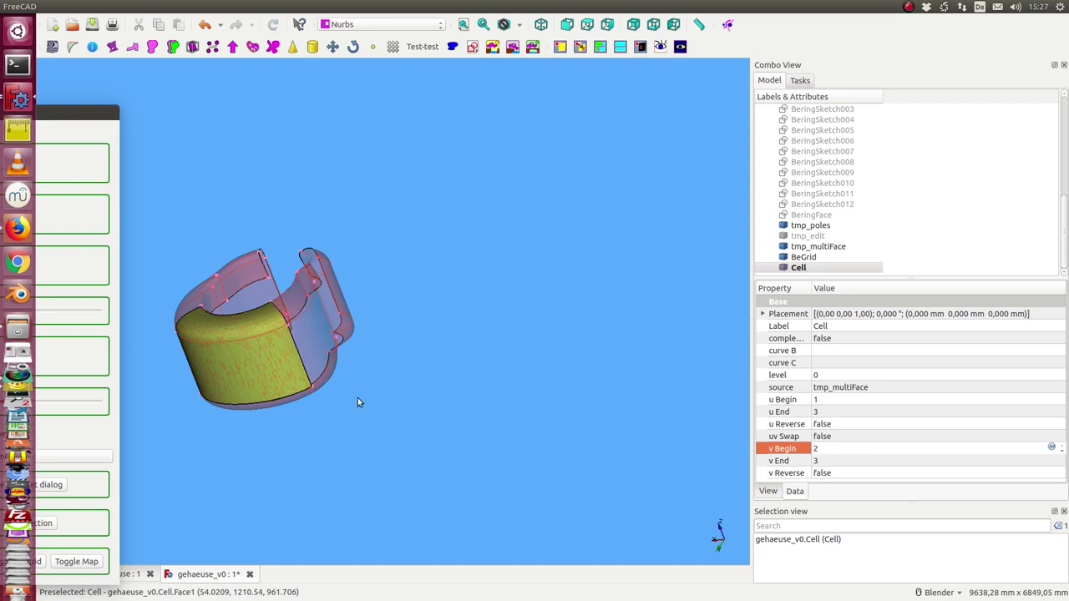
mouse_move(357, 402)
middle_mouse_down()
mouse_move(453, 410)
mouse_move(404, 417)
middle_mouse_up()
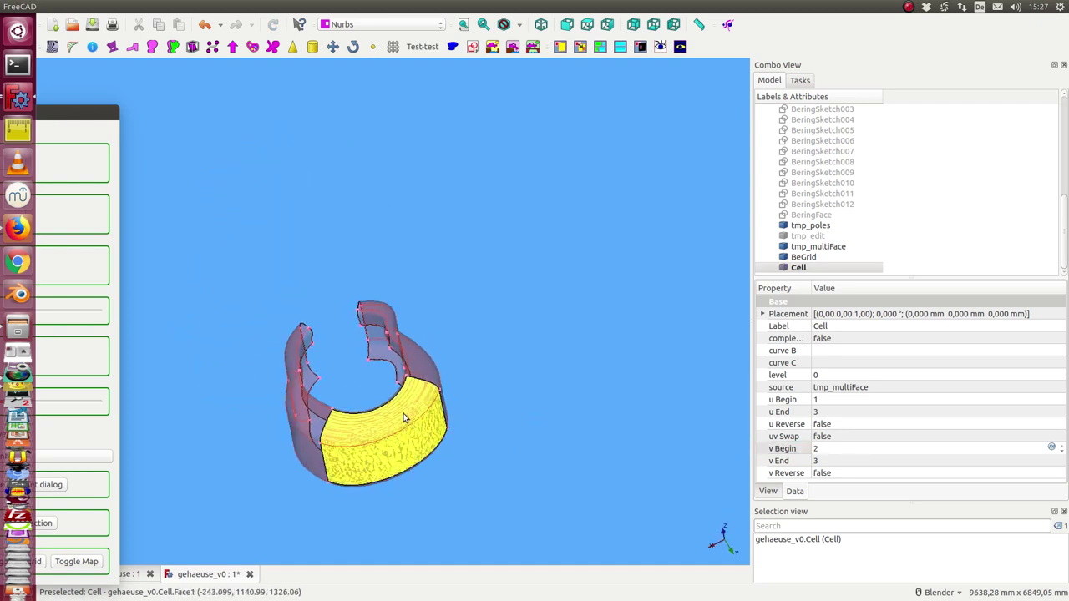
left_click(844, 412)
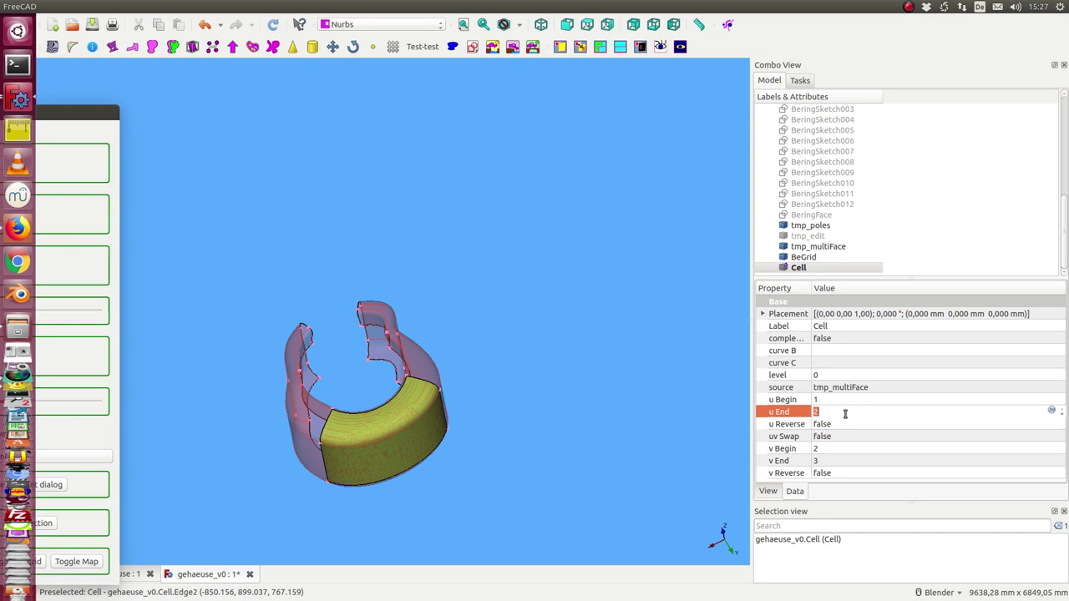
type("2")
mouse_move(417, 506)
middle_mouse_down()
mouse_move(358, 342)
mouse_move(406, 401)
mouse_move(453, 410)
mouse_move(535, 458)
mouse_move(556, 454)
mouse_move(527, 456)
mouse_move(484, 425)
mouse_move(542, 464)
mouse_move(618, 425)
middle_mouse_up()
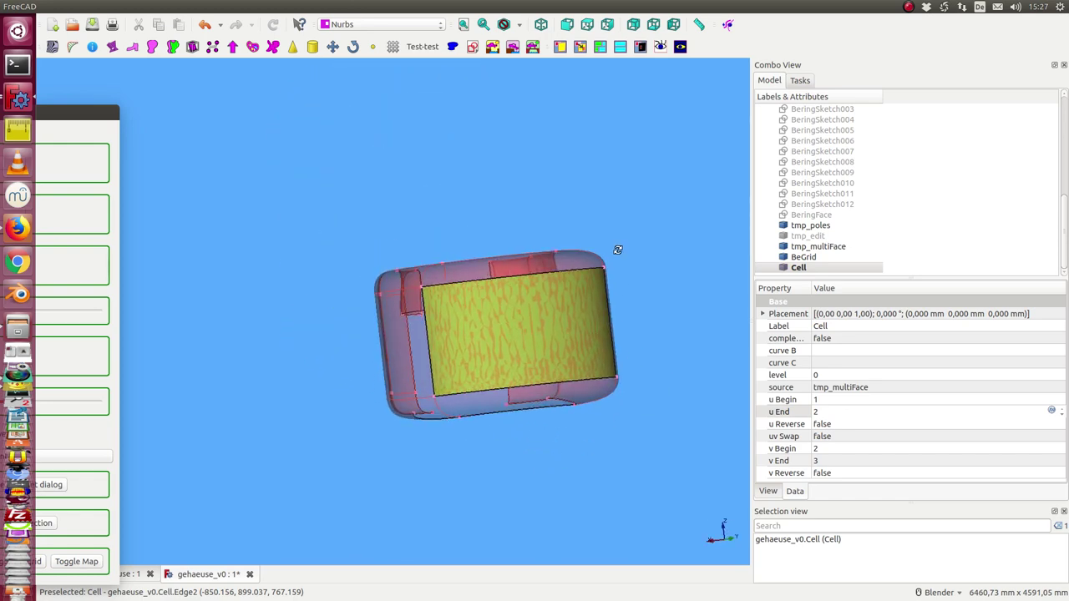
mouse_move(618, 248)
middle_mouse_down()
mouse_move(587, 270)
mouse_move(642, 265)
middle_mouse_up()
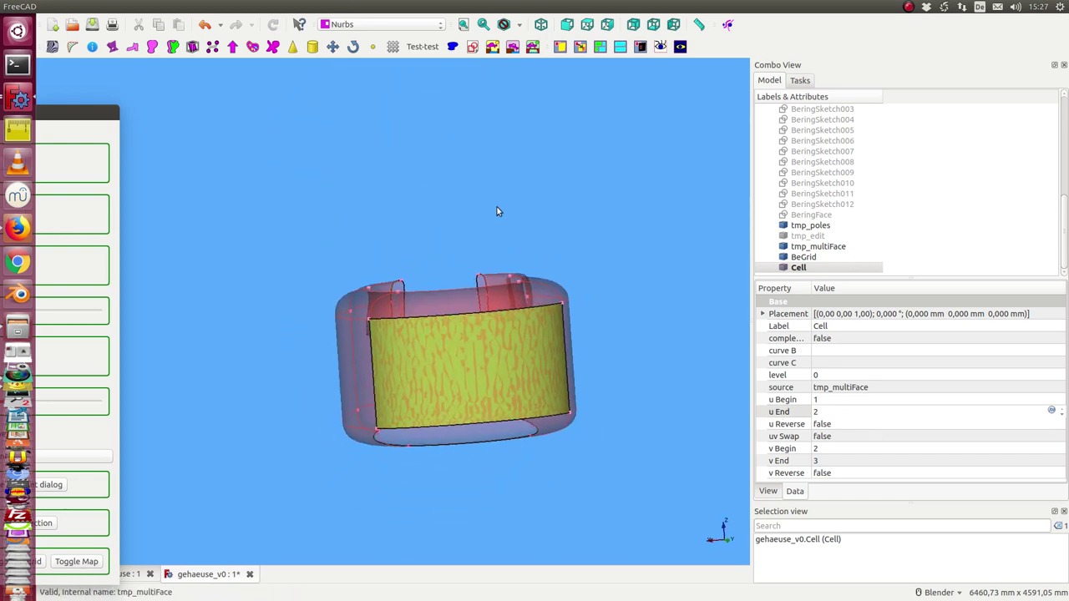
mouse_move(499, 210)
middle_mouse_down()
mouse_move(487, 178)
mouse_move(579, 197)
middle_mouse_up()
Step: Set the Cell's completion property to true, hide BeGrid and tmp_poles, and select tmp_multiFace
left_click(806, 268)
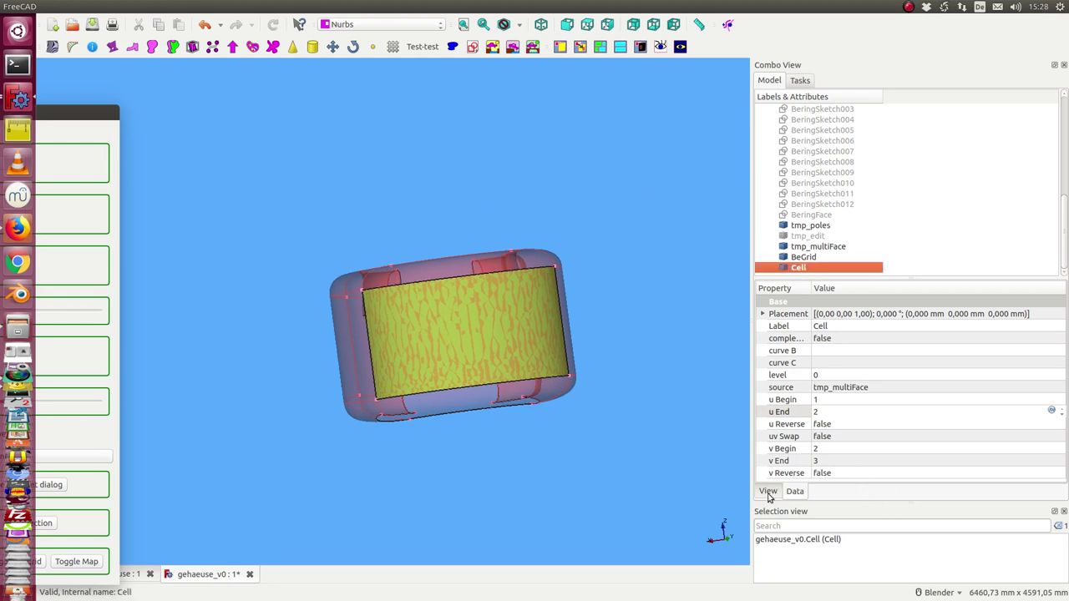
left_click(841, 338)
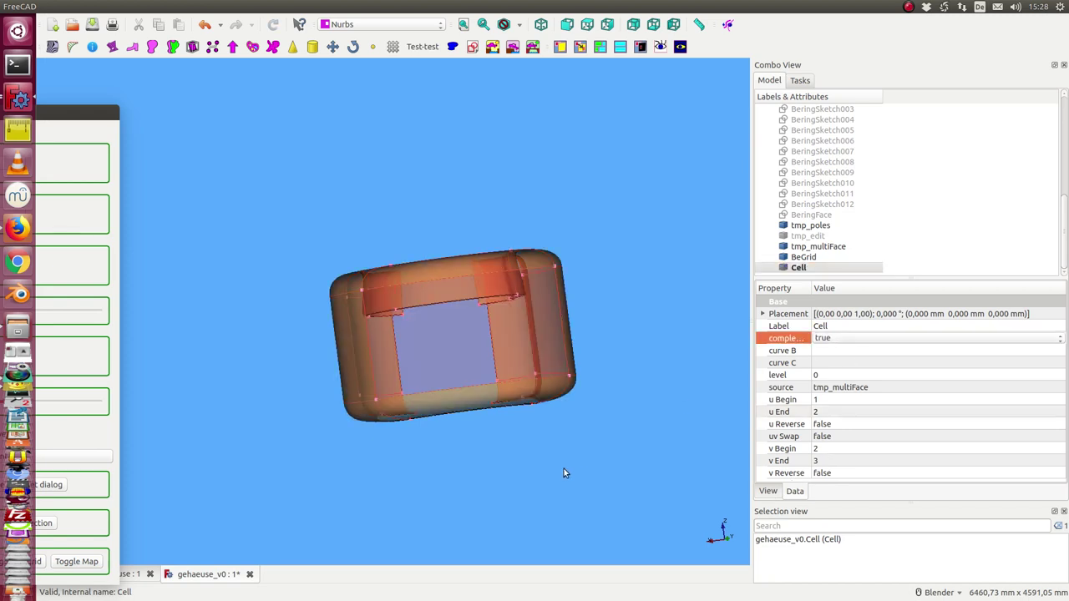
left_click(808, 256)
key("space")
left_click(808, 226)
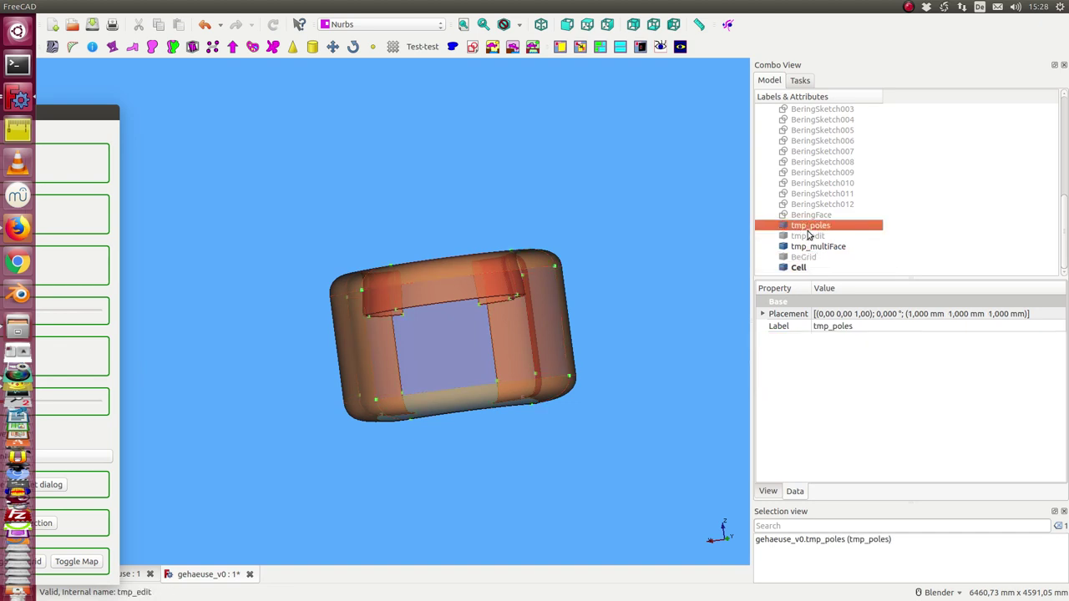
key("space")
left_click(799, 247)
mouse_move(685, 251)
middle_mouse_down()
mouse_move(651, 256)
mouse_move(668, 294)
mouse_move(391, 446)
mouse_move(424, 353)
mouse_move(506, 315)
mouse_move(594, 418)
mouse_move(580, 437)
mouse_move(520, 425)
mouse_move(568, 460)
mouse_move(518, 393)
middle_mouse_up()
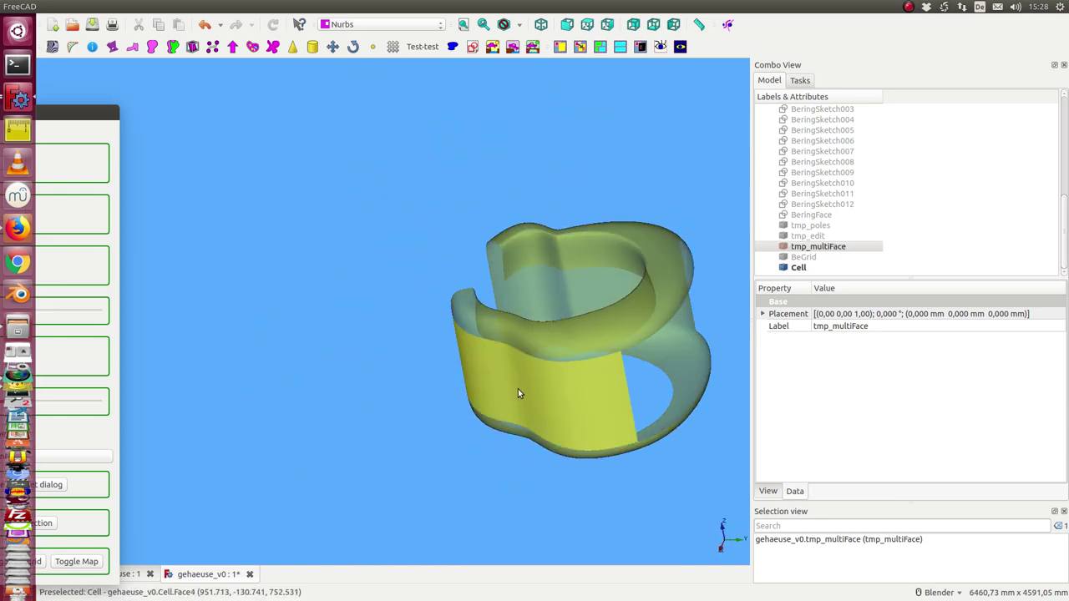
left_click(407, 397)
key("1")
key("2")
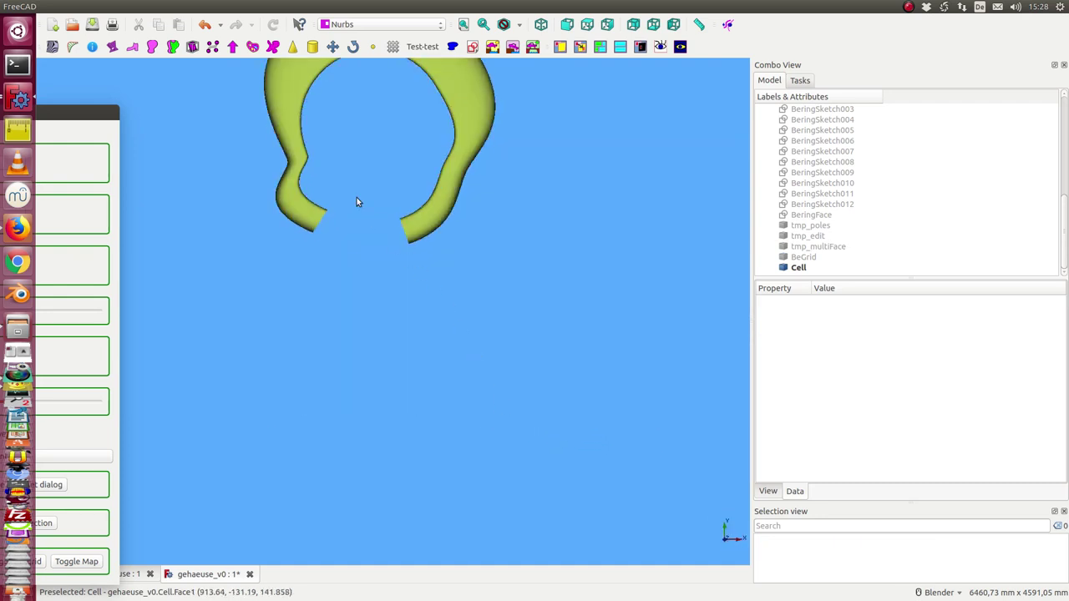
middle_click_drag(385, 129, 443, 377, "shift")
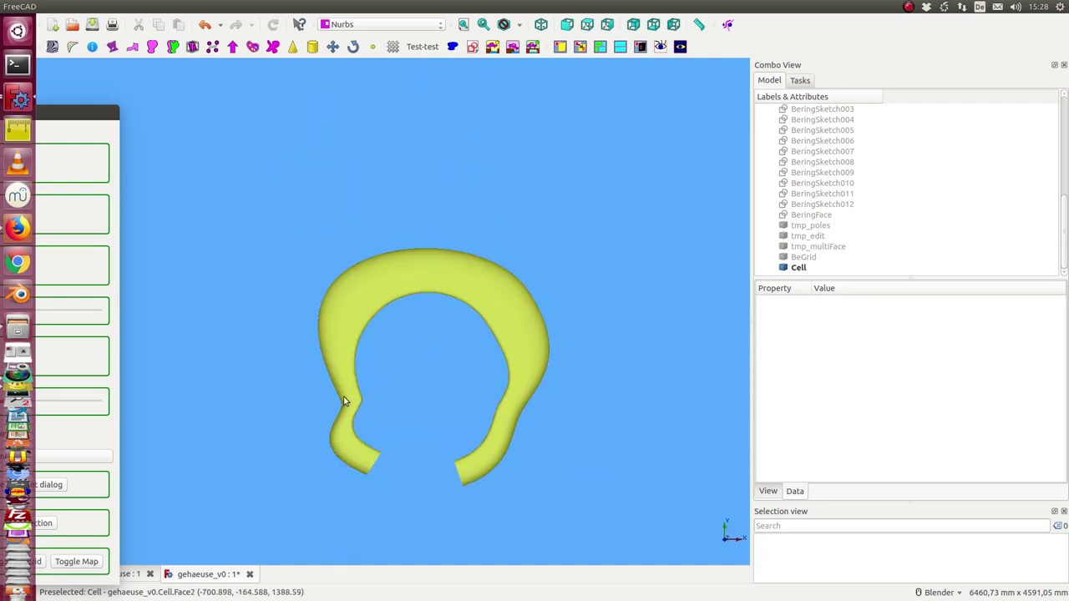
mouse_move(558, 528)
middle_mouse_down()
mouse_move(432, 465)
mouse_move(389, 389)
mouse_move(561, 301)
mouse_move(384, 326)
mouse_move(460, 325)
mouse_move(538, 399)
mouse_move(474, 335)
mouse_move(437, 353)
mouse_move(451, 367)
mouse_move(425, 384)
mouse_move(559, 363)
mouse_move(370, 195)
mouse_move(335, 269)
middle_mouse_up()
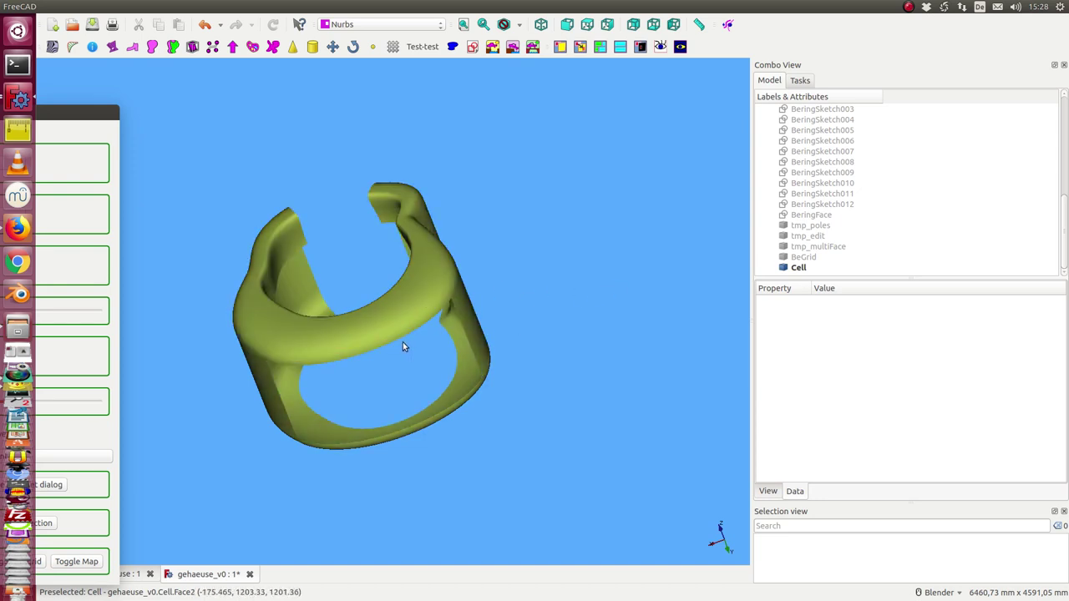
Step: Show BeGrid again, hide the solid Cell, and orbit the wireframe from several angles
left_click(803, 261)
key("space")
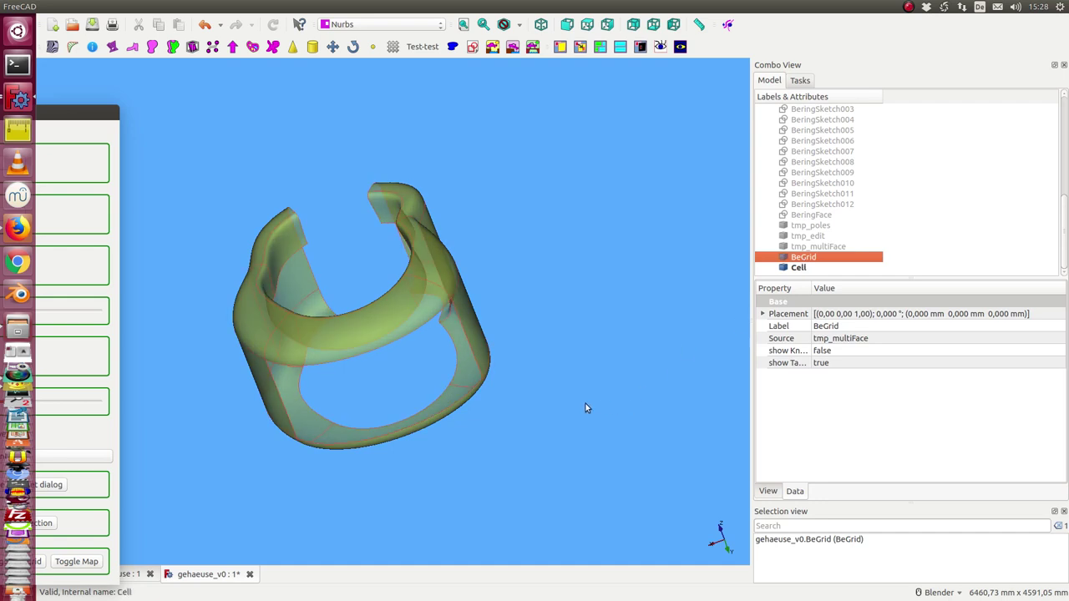
left_click(798, 267)
key("space")
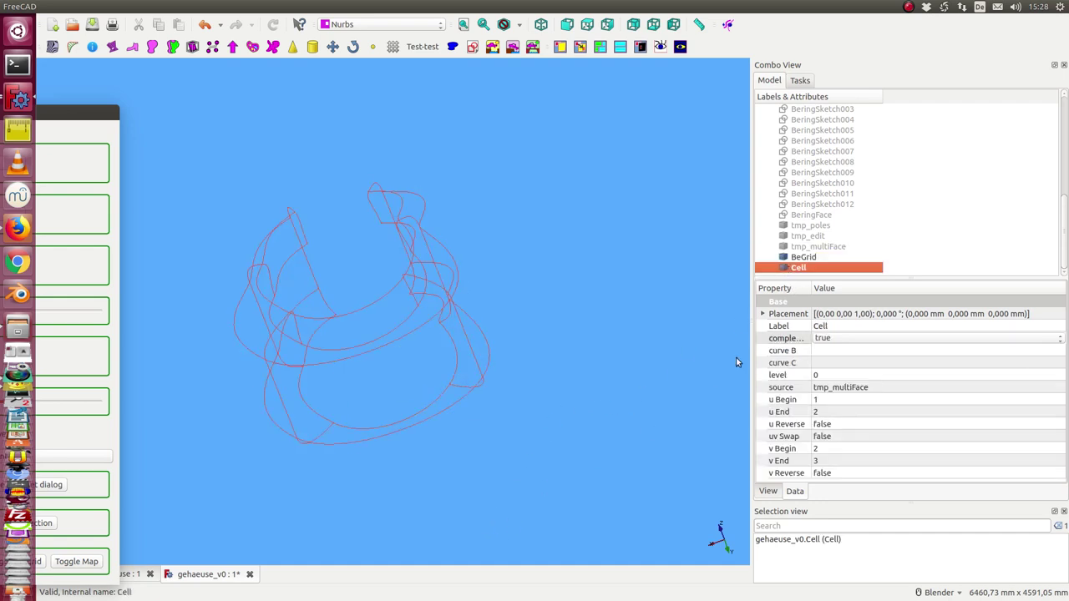
mouse_move(406, 503)
middle_mouse_down()
mouse_move(489, 405)
mouse_move(296, 375)
mouse_move(300, 294)
mouse_move(429, 246)
mouse_move(448, 264)
mouse_move(451, 298)
middle_mouse_up()
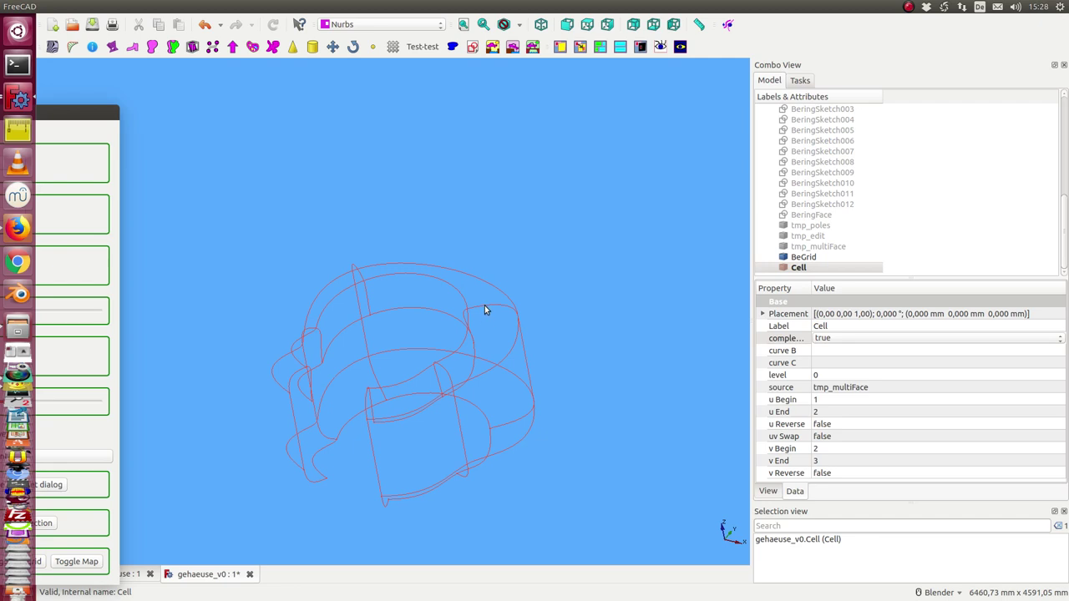
mouse_move(345, 402)
middle_mouse_down()
mouse_move(362, 339)
mouse_move(546, 306)
mouse_move(481, 318)
mouse_move(485, 350)
middle_mouse_up()
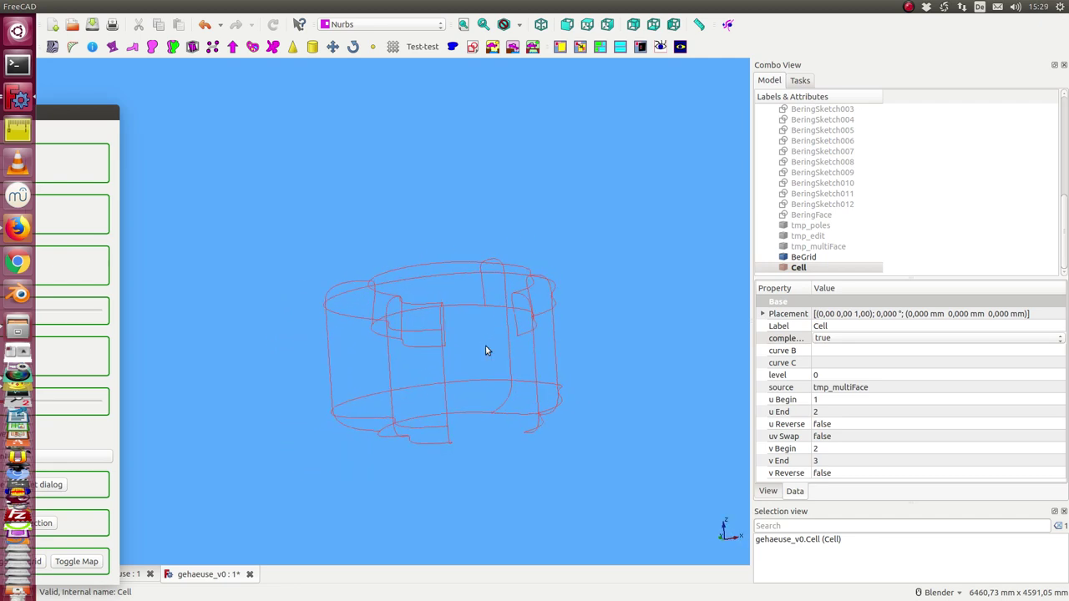
mouse_move(519, 420)
middle_mouse_down()
mouse_move(501, 475)
mouse_move(470, 473)
middle_mouse_up()
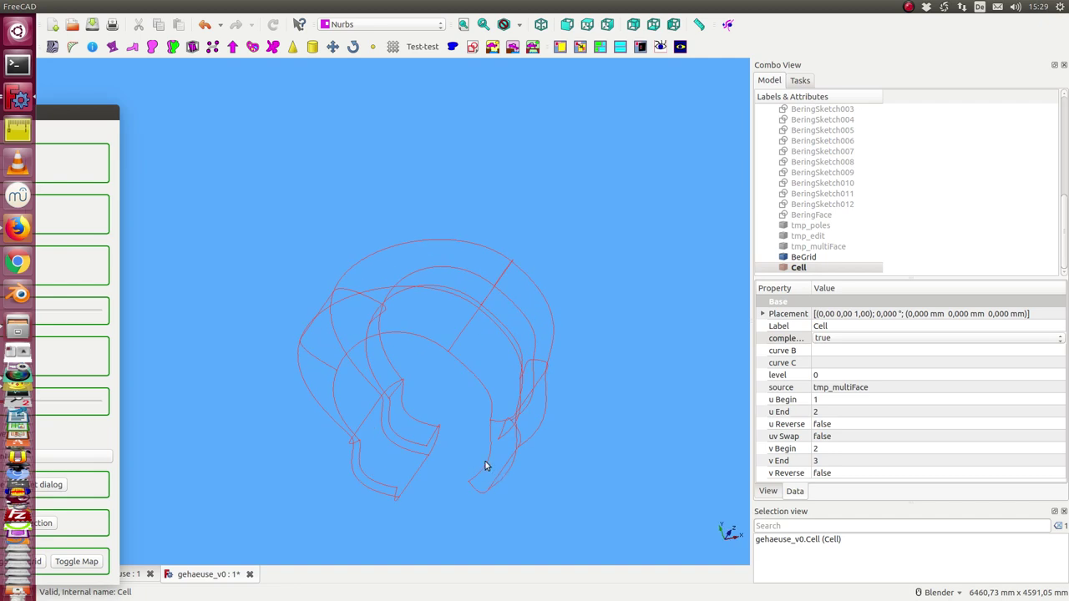
mouse_move(243, 316)
middle_mouse_down()
mouse_move(217, 370)
mouse_move(231, 340)
middle_mouse_up()
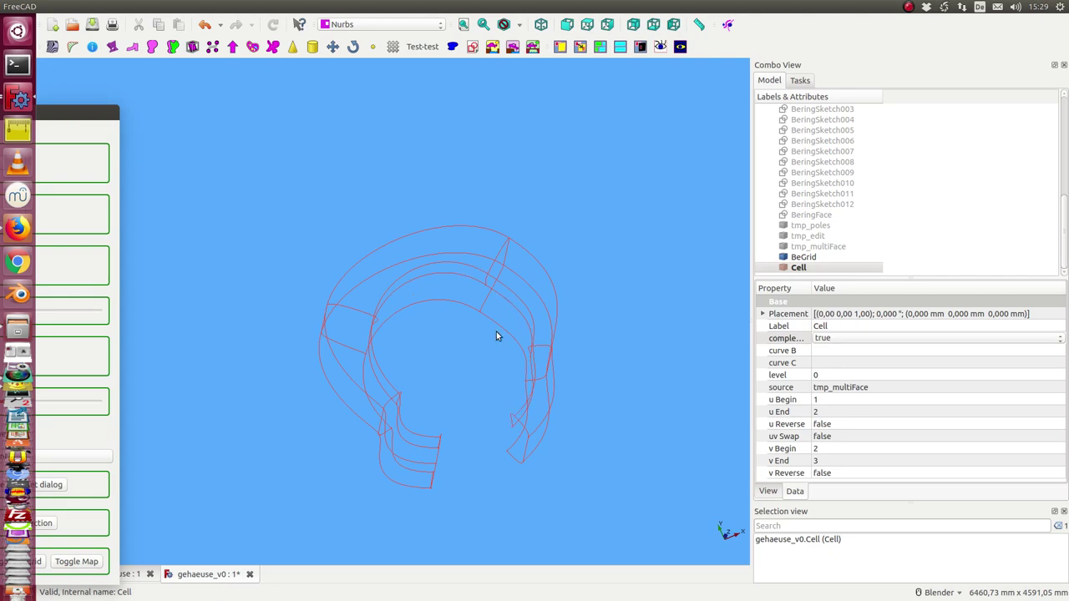
mouse_move(496, 331)
middle_mouse_down()
mouse_move(484, 394)
mouse_move(472, 376)
middle_mouse_up()
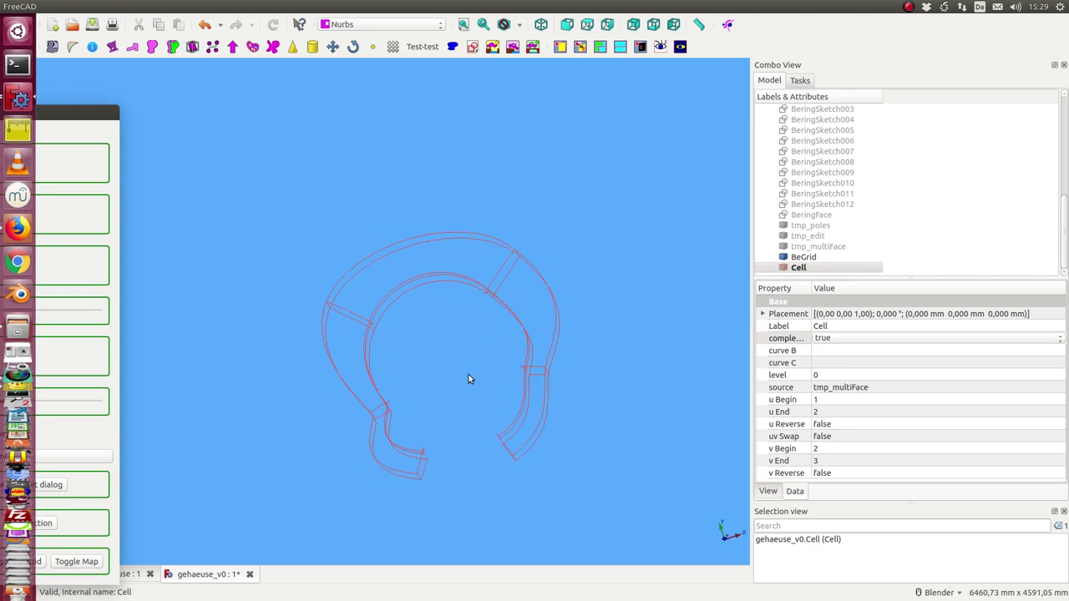
Step: Switch the wireframe to top view, zoom in, and orbit it through tilted and side views
key("2")
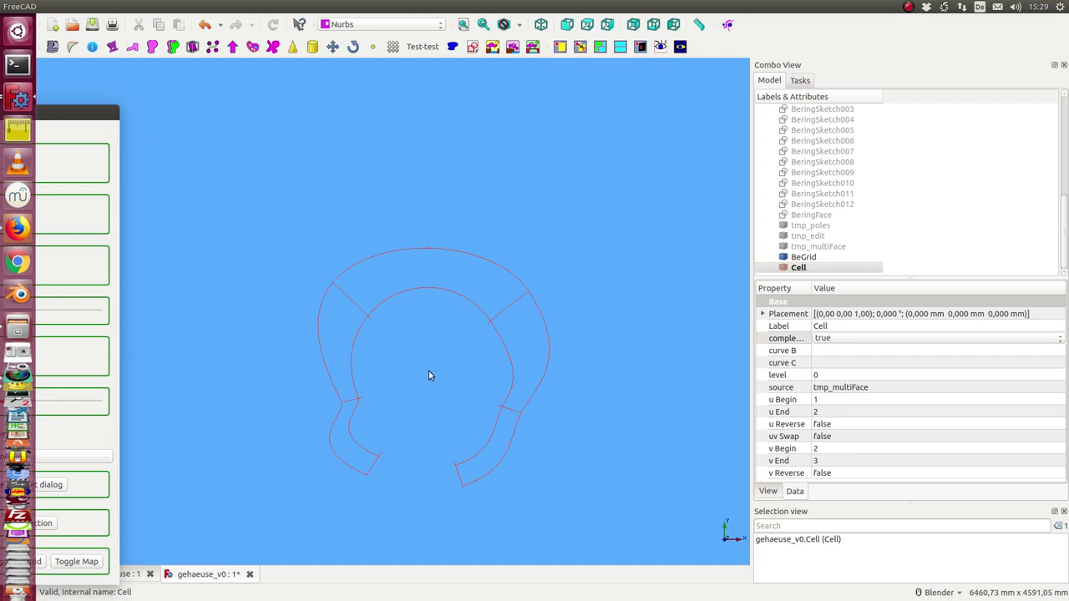
middle_click_drag(429, 371, 440, 301, "shift")
scroll(444, 303, "up", 2)
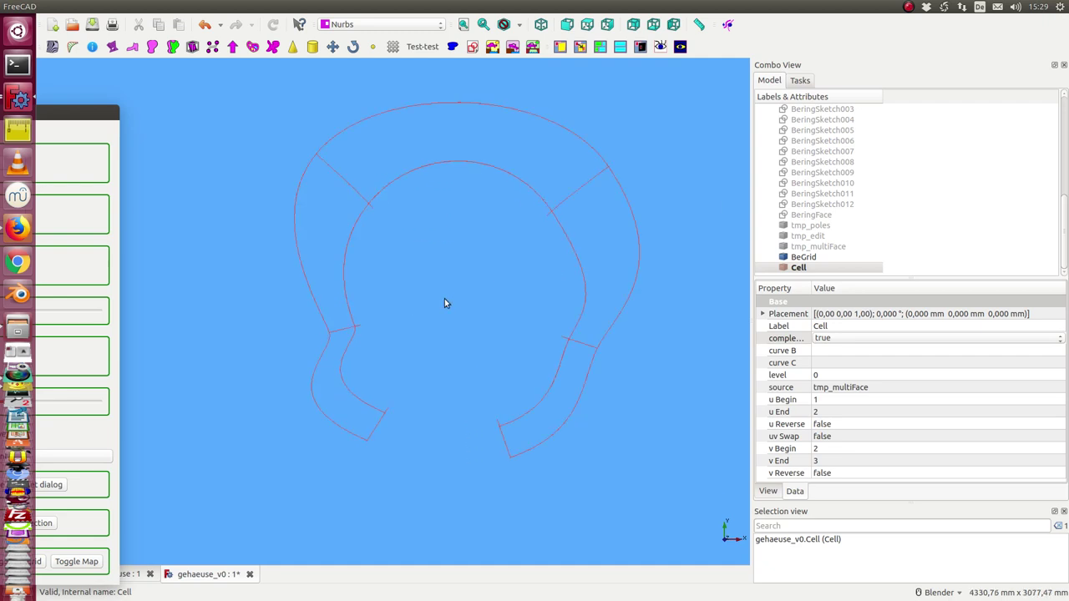
scroll(407, 338, "up", 1)
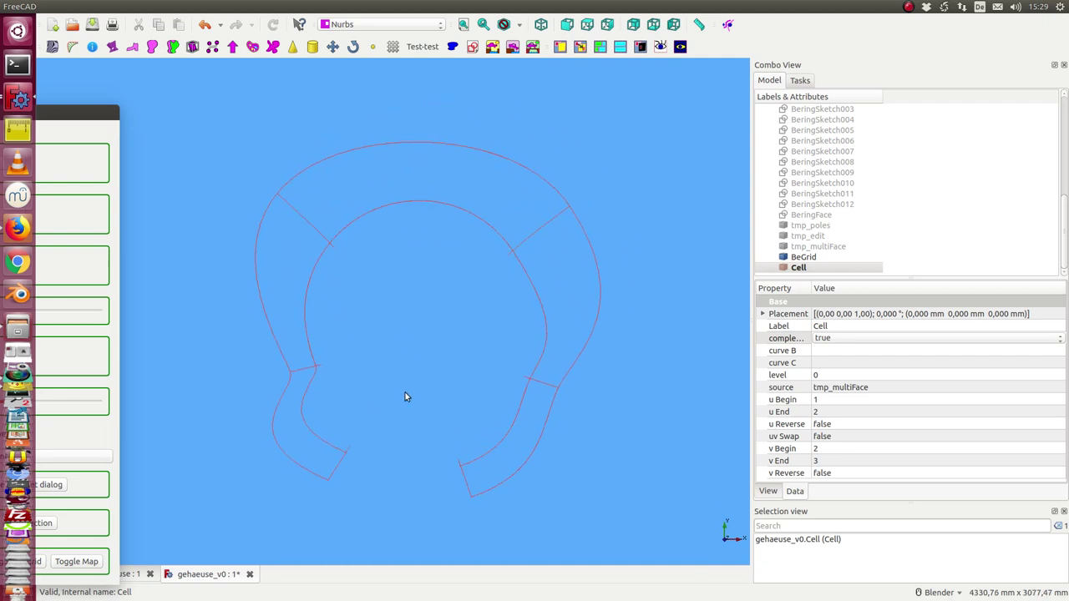
middle_click_drag(407, 396, 444, 373)
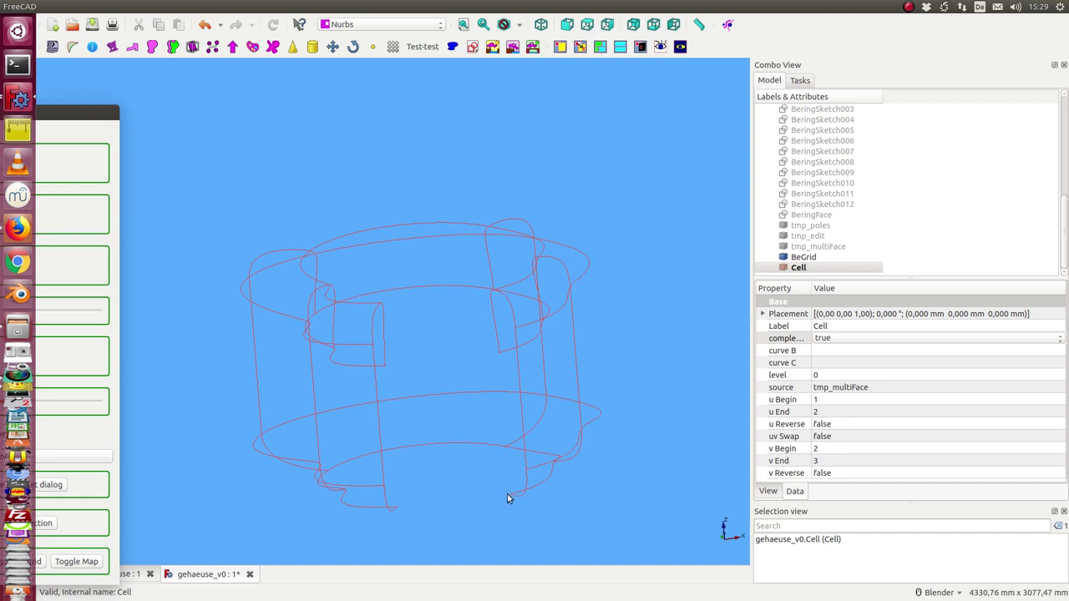
mouse_move(453, 348)
middle_mouse_down()
mouse_move(494, 317)
mouse_move(527, 322)
mouse_move(525, 374)
middle_mouse_up()
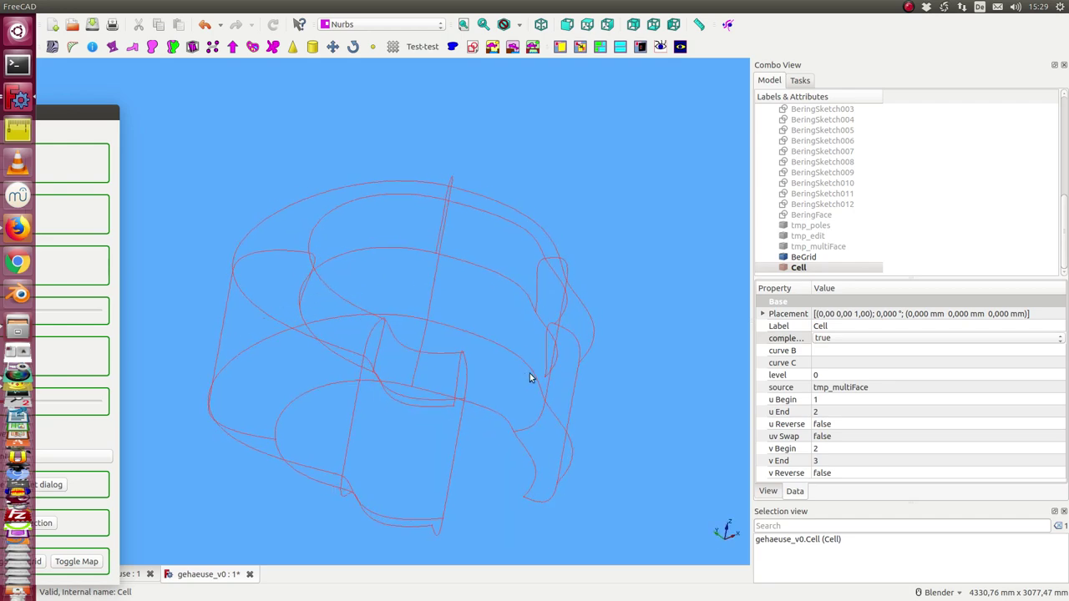
mouse_move(484, 482)
middle_mouse_down()
mouse_move(460, 415)
mouse_move(482, 446)
mouse_move(516, 314)
middle_mouse_up()
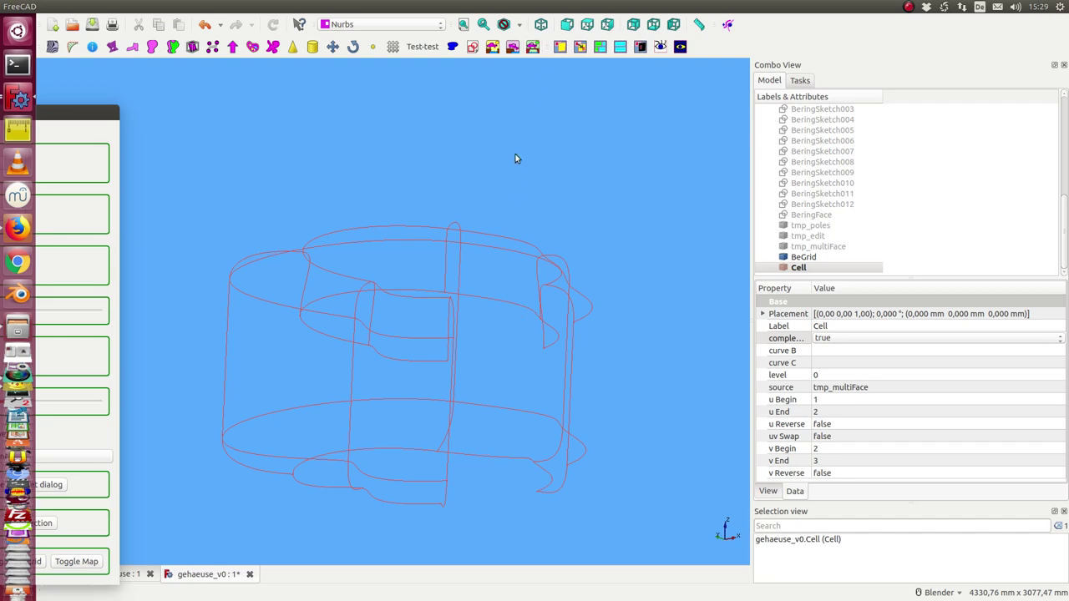
mouse_move(515, 158)
middle_mouse_down()
mouse_move(496, 229)
mouse_move(434, 263)
mouse_move(474, 318)
mouse_move(565, 298)
mouse_move(489, 181)
mouse_move(454, 200)
mouse_move(422, 181)
middle_mouse_up()
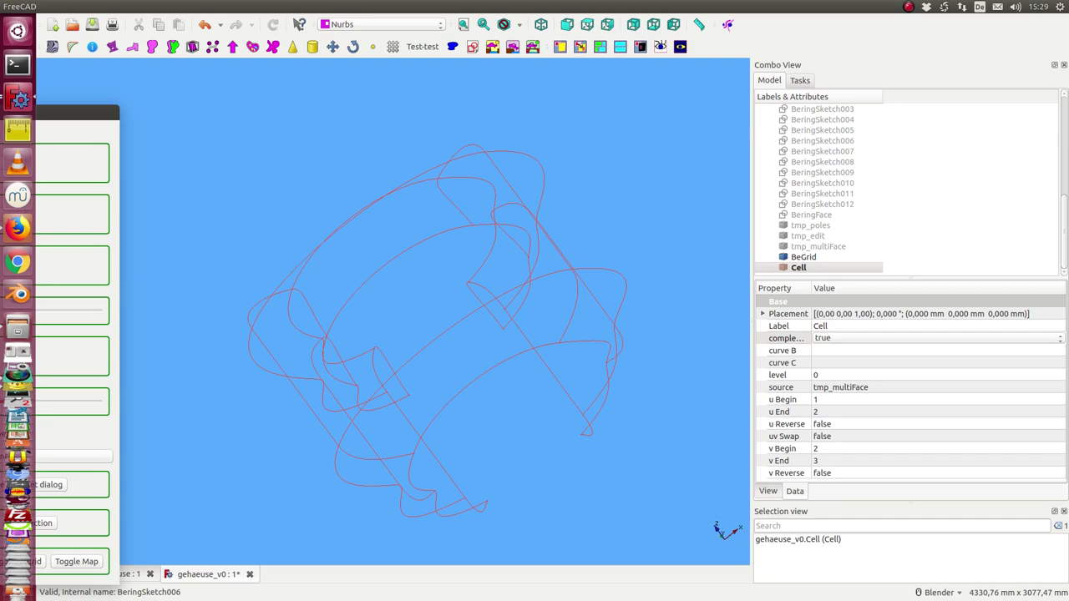